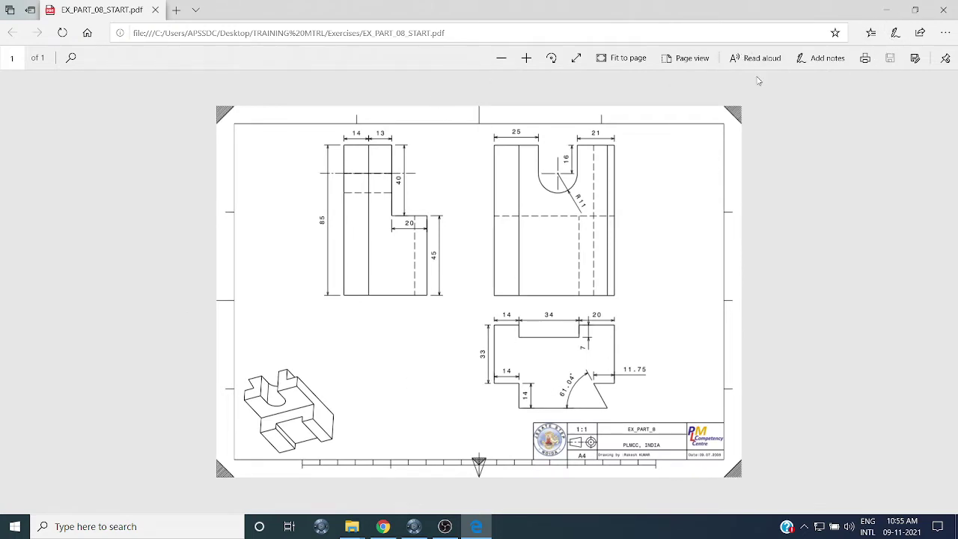
# Step: Circle the isometric view in ink, add an arrow showing its front direction, and draw an arrow at the matching front view
pyautogui.click(895, 33)
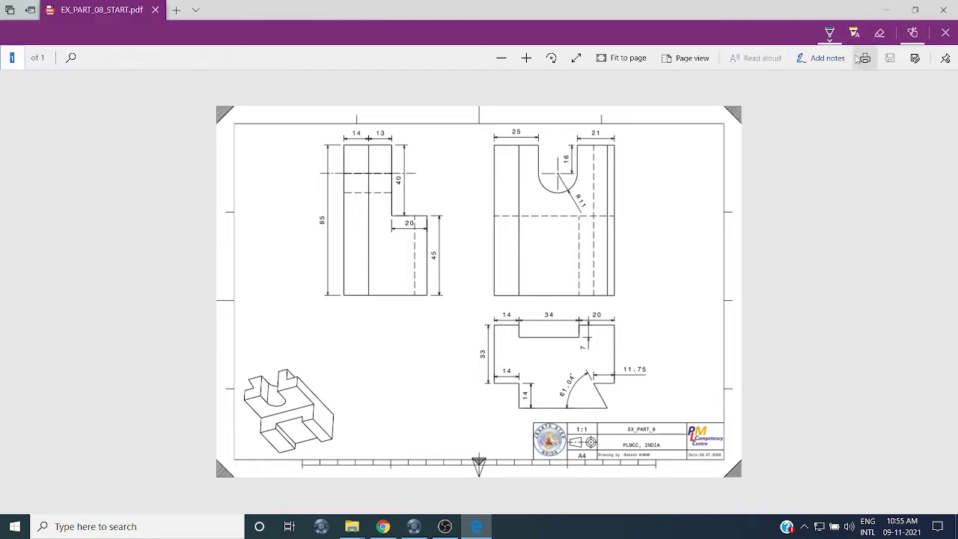
pyautogui.moveTo(329, 353)
pyautogui.mouseDown()
pyautogui.moveTo(254, 354)
pyautogui.moveTo(228, 464)
pyautogui.moveTo(344, 476)
pyautogui.moveTo(384, 384)
pyautogui.moveTo(338, 344)
pyautogui.moveTo(295, 345)
pyautogui.mouseUp()
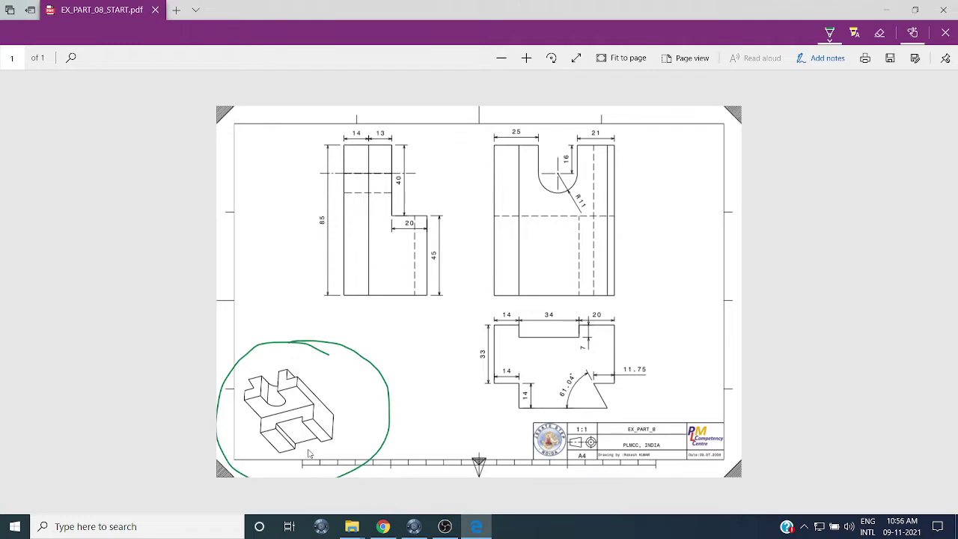
pyautogui.moveTo(309, 448)
pyautogui.mouseDown()
pyautogui.moveTo(312, 479)
pyautogui.moveTo(323, 463)
pyautogui.mouseUp()
pyautogui.moveTo(295, 424); pyautogui.dragTo(300, 457)
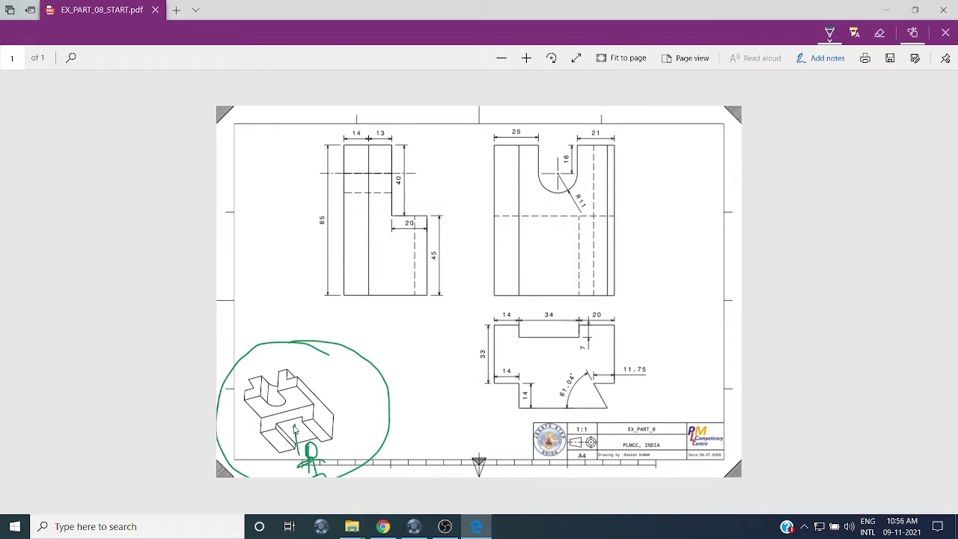
pyautogui.moveTo(295, 424)
pyautogui.mouseDown()
pyautogui.moveTo(301, 447)
pyautogui.moveTo(314, 447)
pyautogui.mouseUp()
pyautogui.moveTo(615, 259); pyautogui.dragTo(674, 305)
pyautogui.moveTo(640, 265)
pyautogui.mouseDown()
pyautogui.moveTo(608, 265)
pyautogui.moveTo(645, 287)
pyautogui.mouseUp()
pyautogui.click(823, 57)
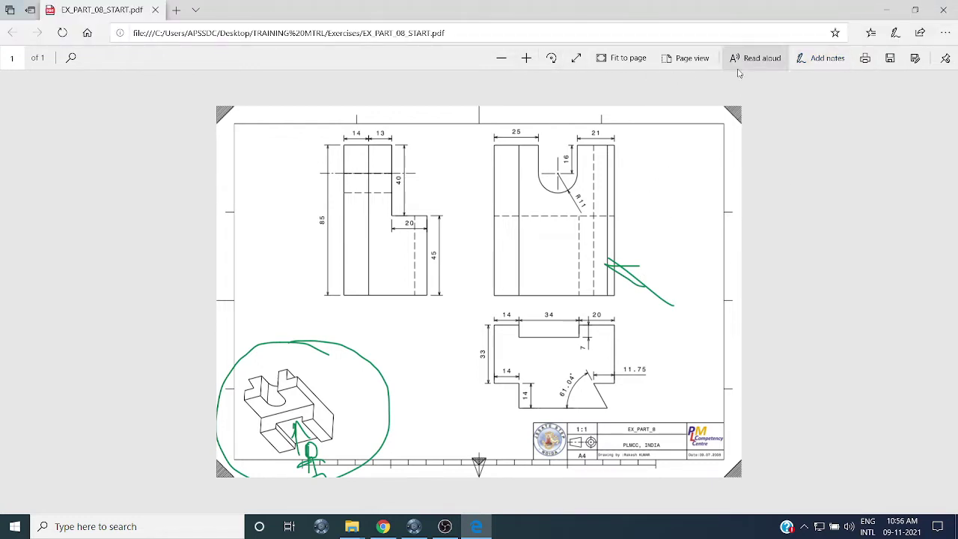
# Step: Choose the yellow highlighter colour and erase the ink arrow beside the front view
pyautogui.click(895, 32)
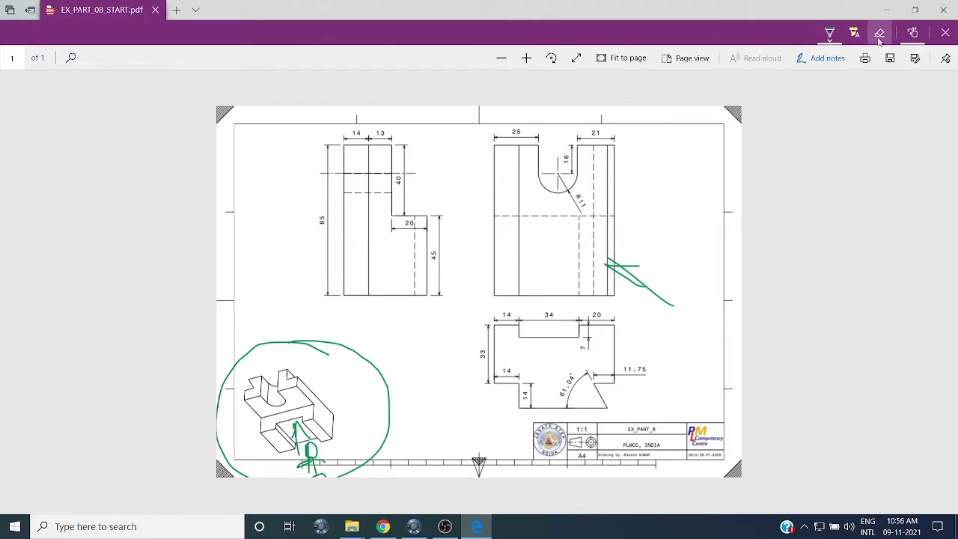
pyautogui.click(858, 36)
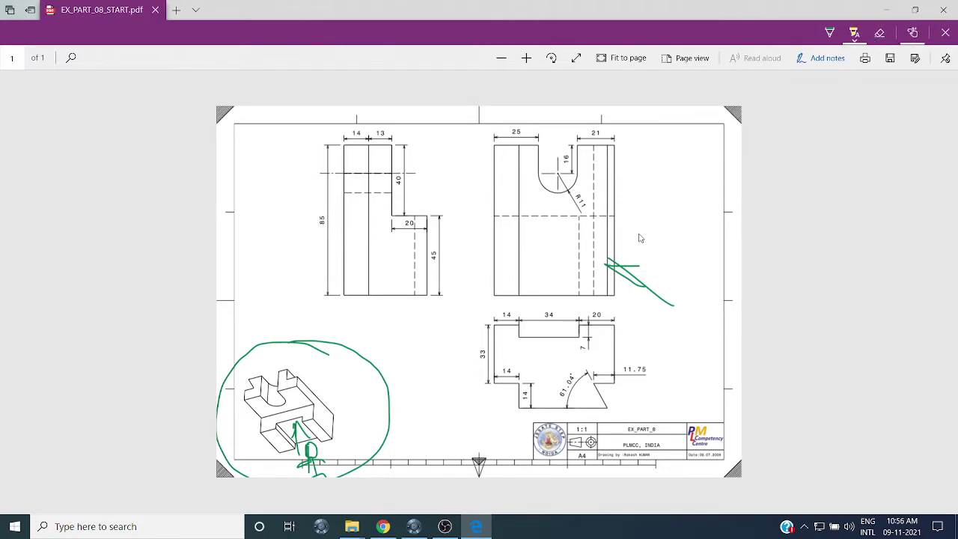
pyautogui.click(853, 32)
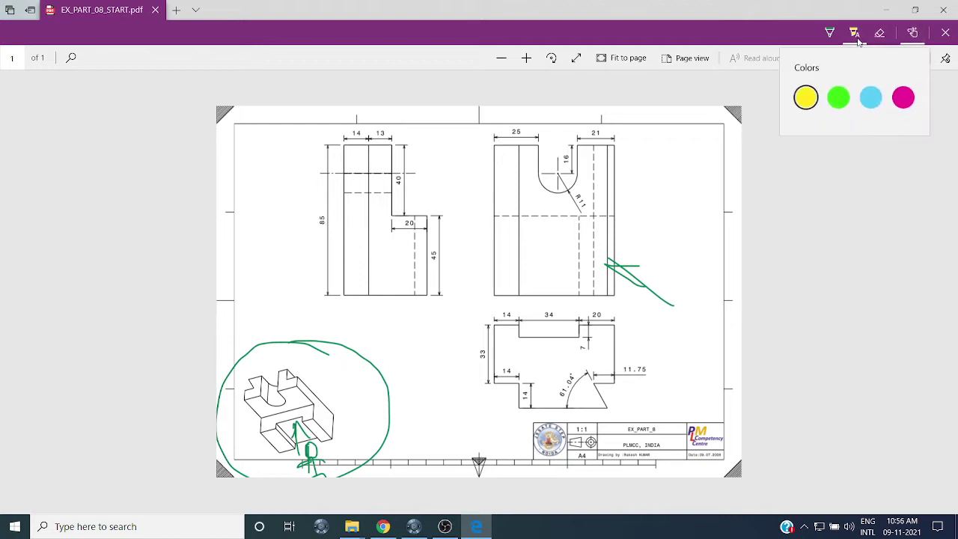
pyautogui.click(807, 95)
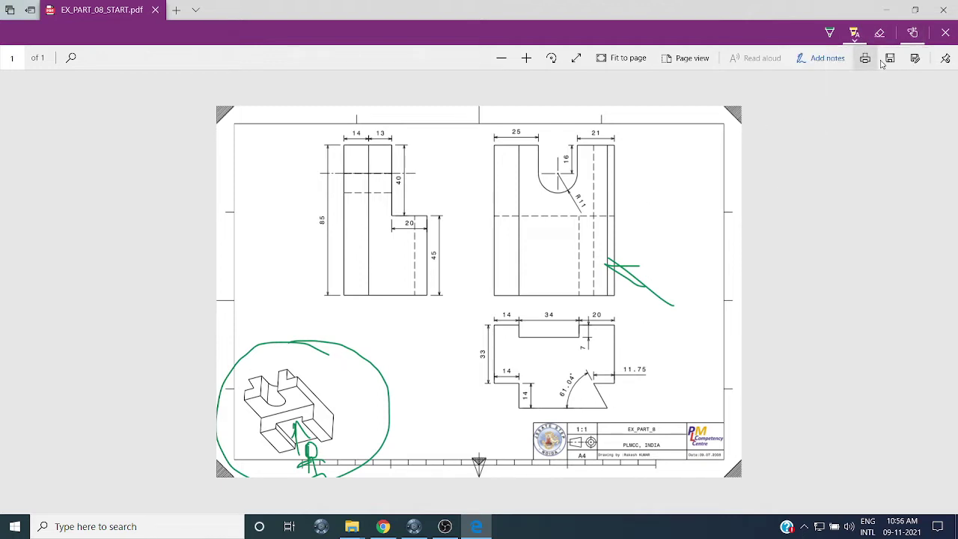
pyautogui.click(880, 33)
pyautogui.moveTo(642, 297); pyautogui.dragTo(612, 267)
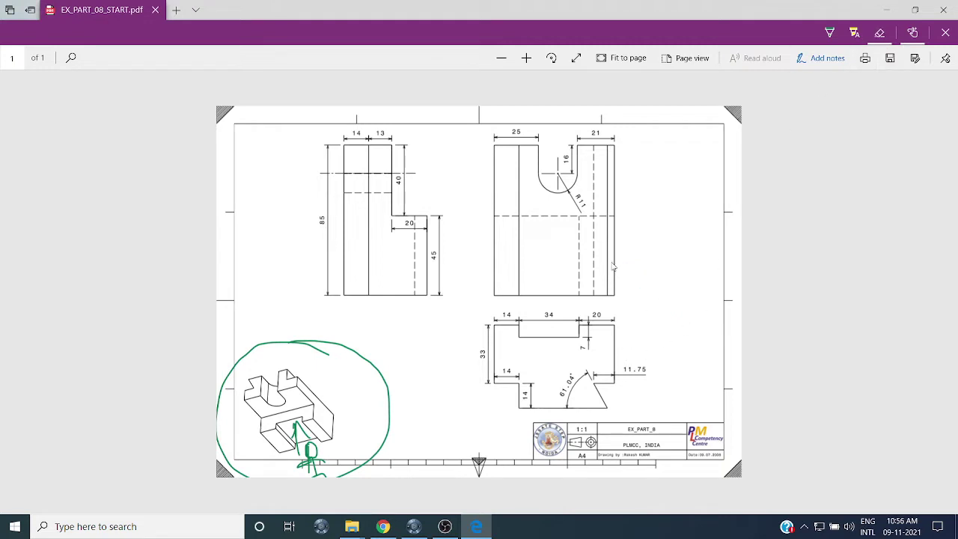
# Step: Ink a check mark beside the front view and marks matching the side and top views to their directions on the isometric view
pyautogui.click(829, 33)
pyautogui.moveTo(642, 232); pyautogui.dragTo(667, 215)
pyautogui.moveTo(381, 395)
pyautogui.mouseDown()
pyautogui.moveTo(317, 399)
pyautogui.moveTo(341, 383)
pyautogui.moveTo(340, 404)
pyautogui.mouseUp()
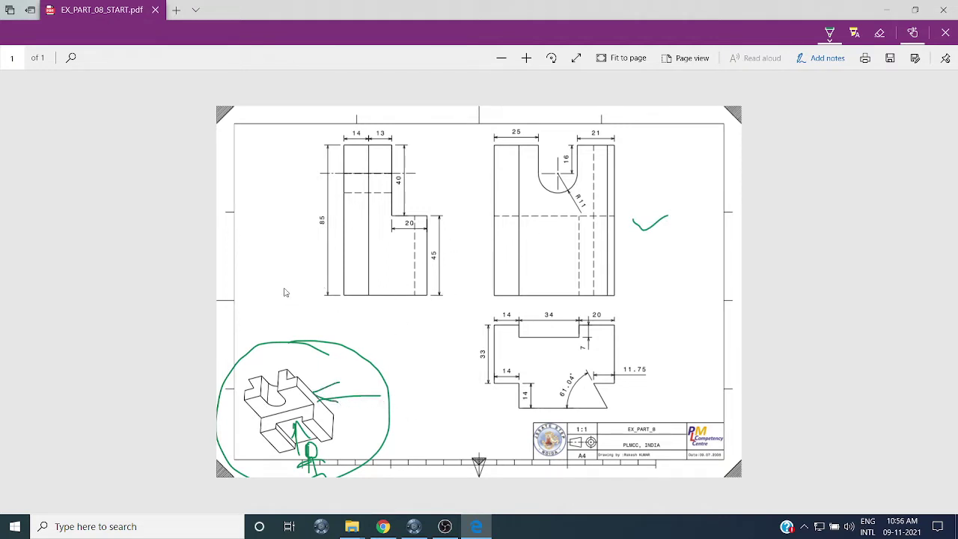
pyautogui.moveTo(284, 287)
pyautogui.mouseDown()
pyautogui.moveTo(314, 276)
pyautogui.moveTo(320, 301)
pyautogui.mouseUp()
pyautogui.moveTo(238, 341)
pyautogui.mouseDown()
pyautogui.moveTo(244, 362)
pyautogui.moveTo(274, 341)
pyautogui.mouseUp()
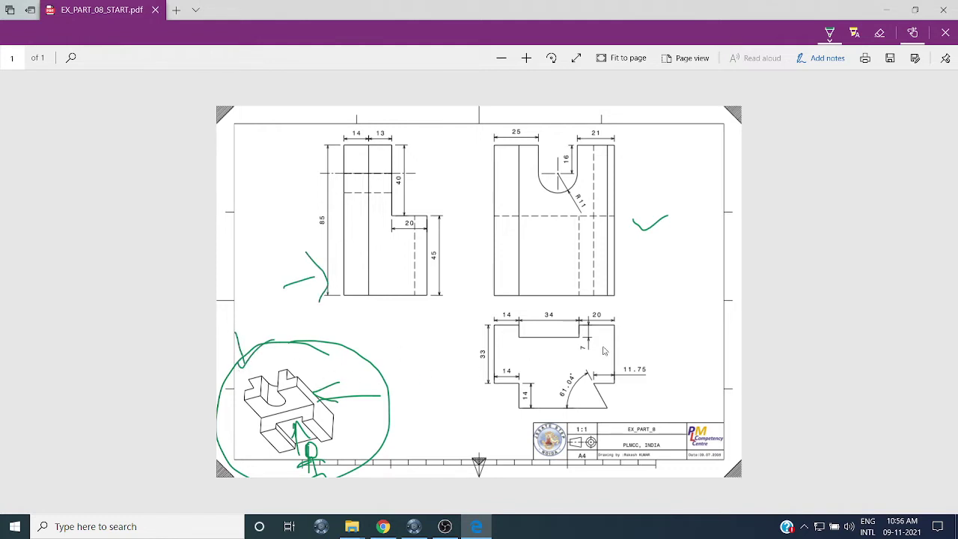
pyautogui.moveTo(569, 308)
pyautogui.mouseDown()
pyautogui.moveTo(567, 336)
pyautogui.moveTo(579, 327)
pyautogui.mouseUp()
# Step: Erase the ink circle, arrows and check marks from the drawing sheet
pyautogui.click(879, 32)
pyautogui.moveTo(288, 340)
pyautogui.mouseDown()
pyautogui.moveTo(263, 368)
pyautogui.moveTo(311, 280)
pyautogui.moveTo(310, 460)
pyautogui.moveTo(296, 419)
pyautogui.moveTo(753, 286)
pyautogui.moveTo(723, 203)
pyautogui.moveTo(666, 221)
pyautogui.mouseUp()
pyautogui.moveTo(558, 333); pyautogui.dragTo(517, 414)
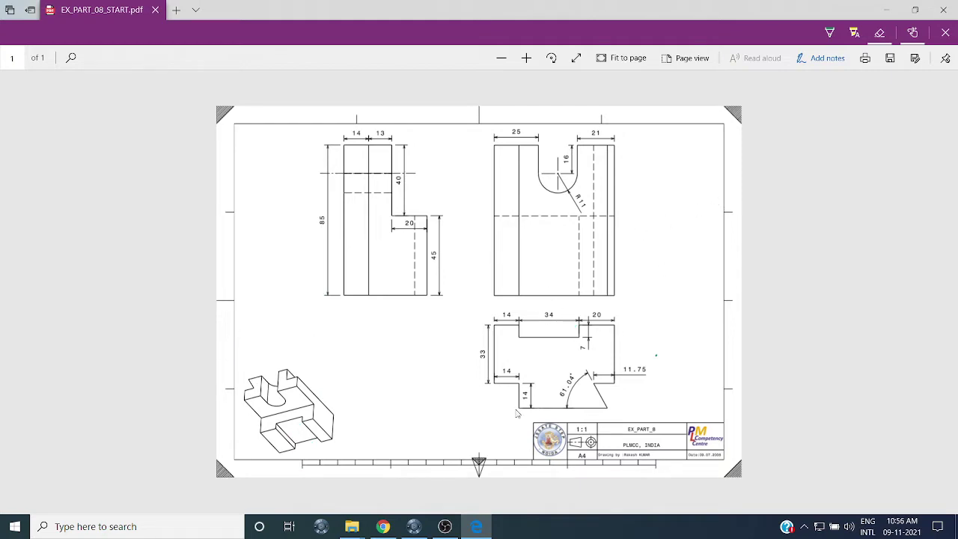
# Step: Switch to 3DEXPERIENCE, start a new part in CATIA Part Design and hide its xy, yz and zx planes
pyautogui.click(413, 526)
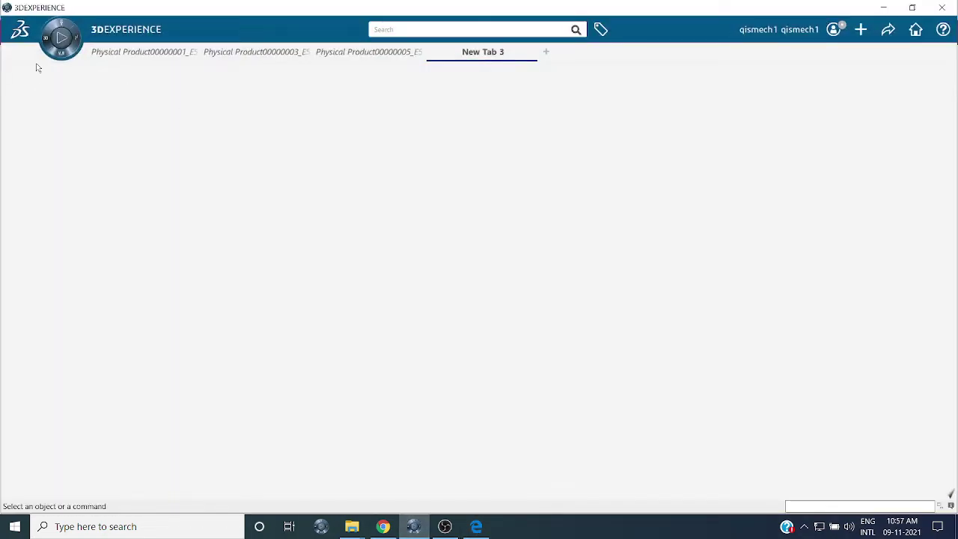
pyautogui.click(47, 41)
pyautogui.click(42, 371)
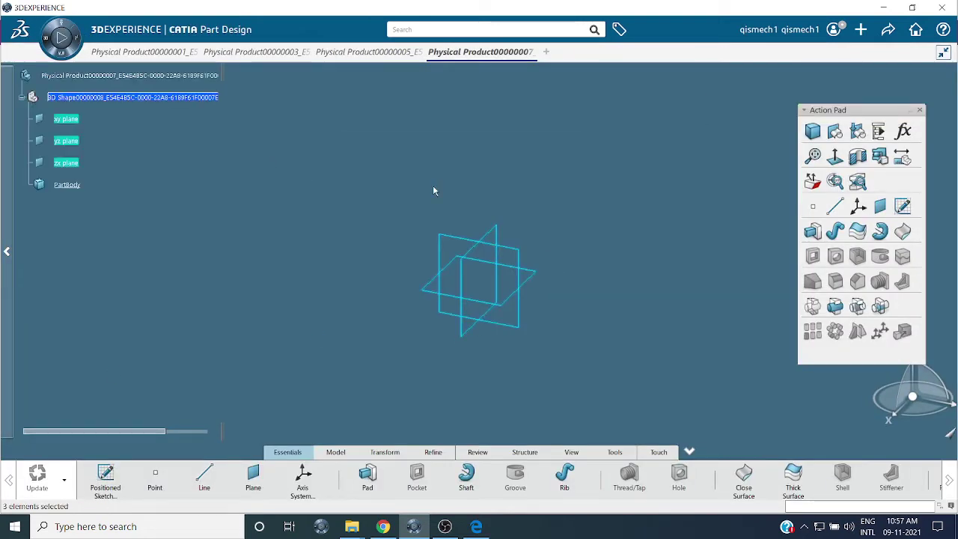
pyautogui.rightClick(462, 238)
pyautogui.click(496, 269)
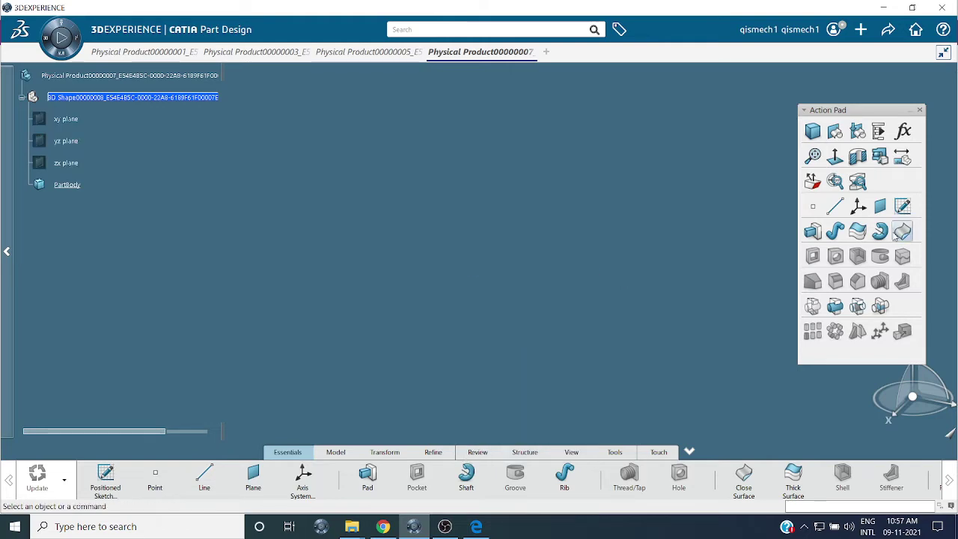
# Step: Create a point at the origin and place a standard axis system on it
pyautogui.click(812, 206)
pyautogui.click(751, 248)
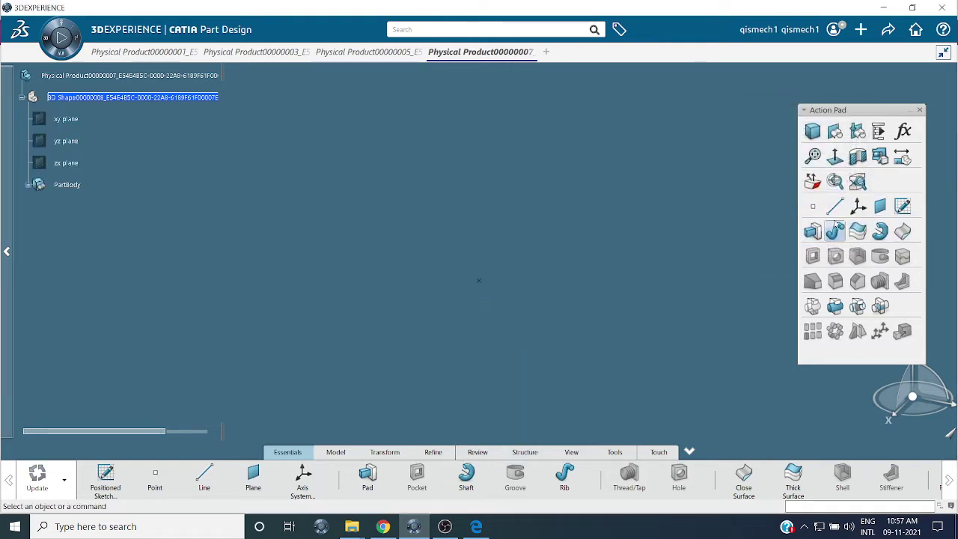
pyautogui.click(858, 205)
pyautogui.click(482, 282)
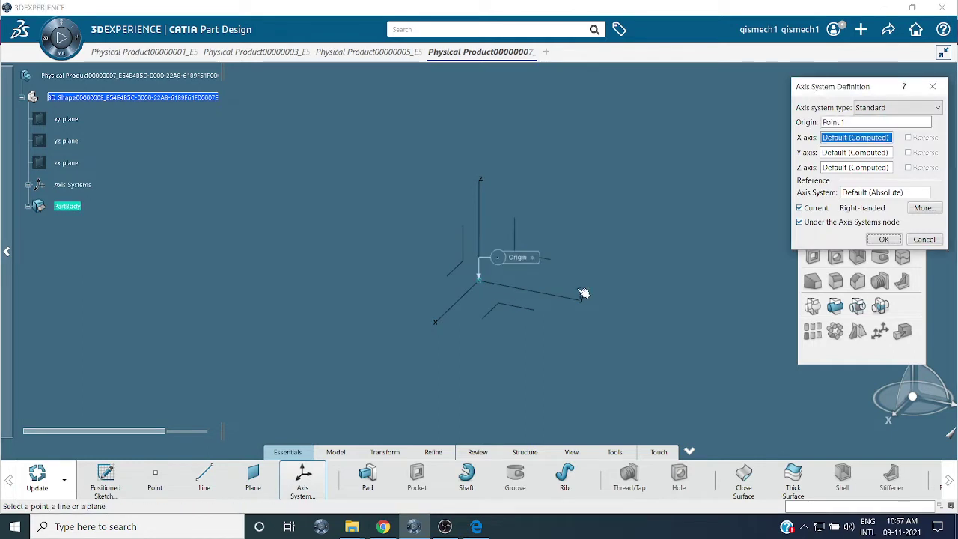
pyautogui.press('Return')
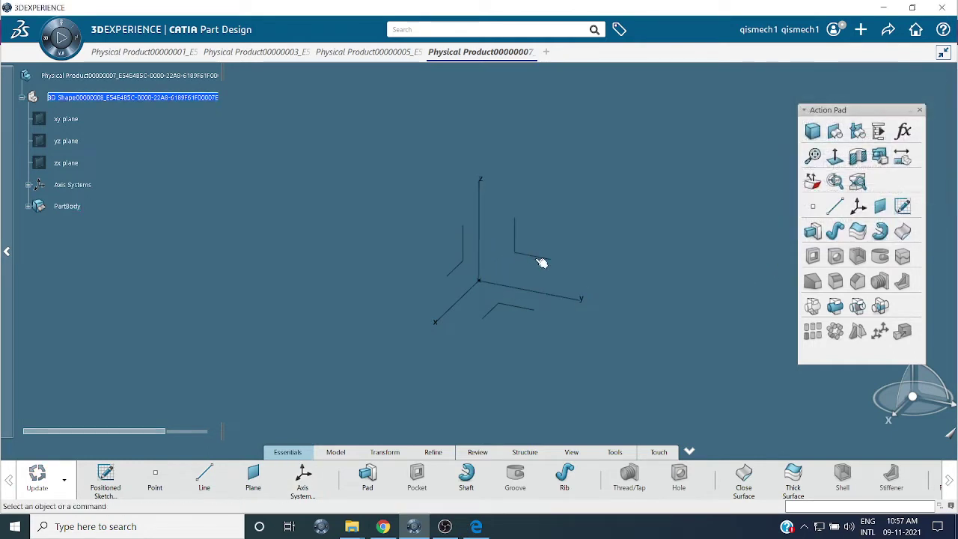
# Step: Start a sketch on the yz plane of the axis system
pyautogui.click(543, 259)
pyautogui.click(517, 177)
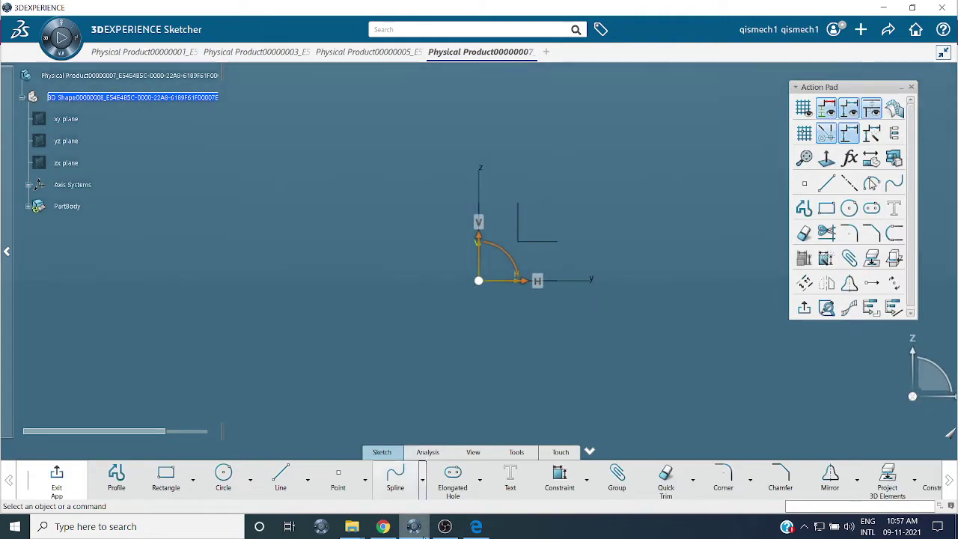
# Step: Switch to the PDF drawing and ink-mark the height limits of both upper views, the front view's bottom edge and the 14 + 34 + 20 widths
pyautogui.click(476, 527)
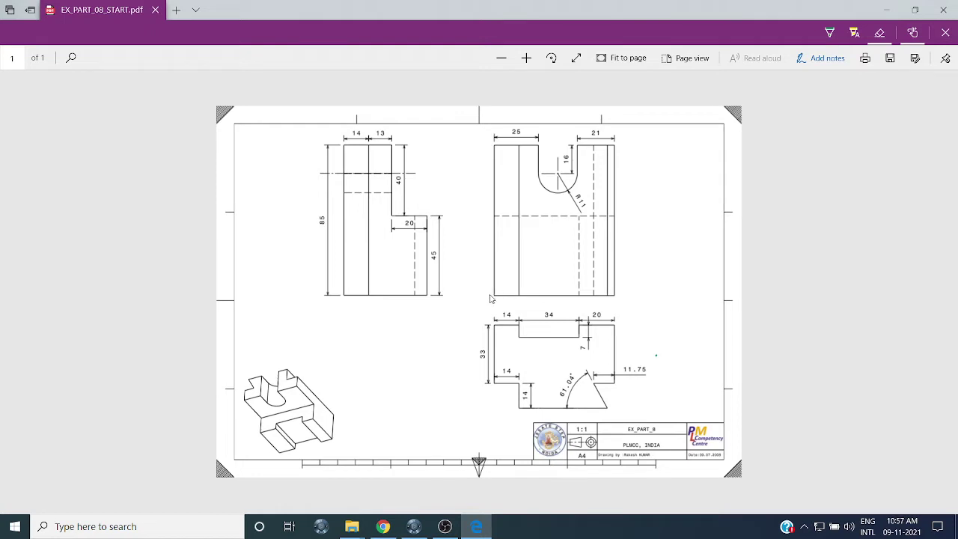
pyautogui.click(829, 32)
pyautogui.moveTo(476, 146); pyautogui.dragTo(493, 144)
pyautogui.moveTo(479, 293); pyautogui.dragTo(501, 301)
pyautogui.moveTo(318, 302); pyautogui.dragTo(342, 299)
pyautogui.moveTo(301, 145); pyautogui.dragTo(354, 148)
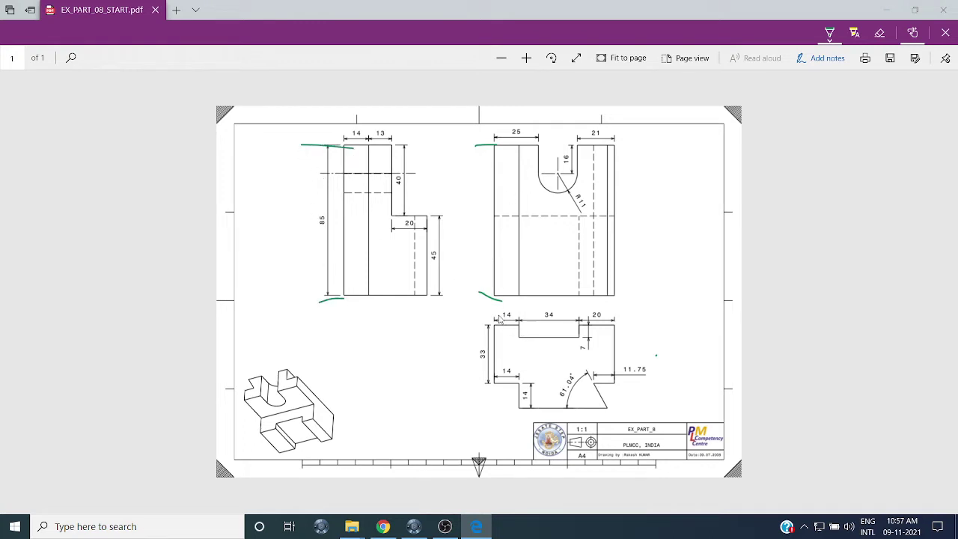
pyautogui.moveTo(500, 302); pyautogui.dragTo(620, 296)
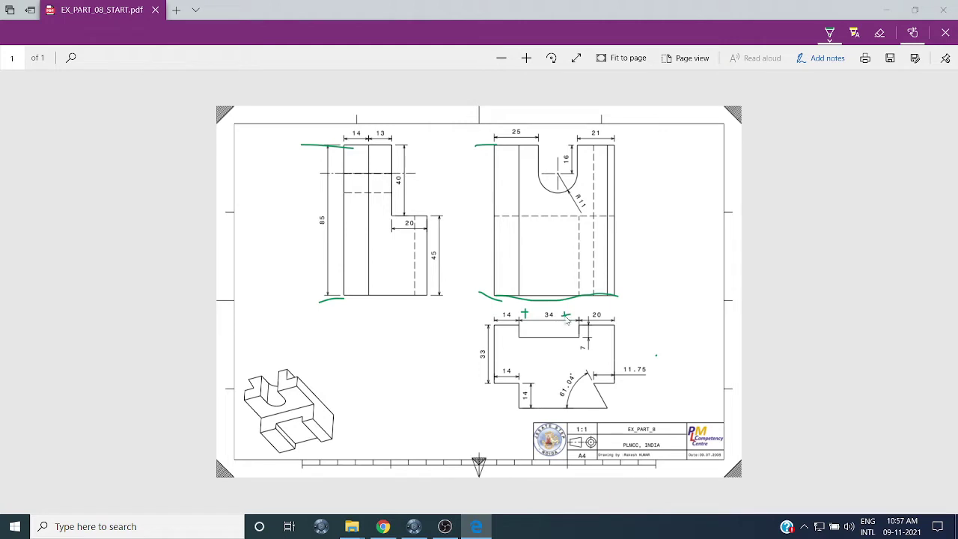
pyautogui.moveTo(639, 317)
pyautogui.mouseDown()
pyautogui.moveTo(621, 307)
pyautogui.moveTo(508, 304)
pyautogui.moveTo(491, 329)
pyautogui.moveTo(582, 338)
pyautogui.moveTo(641, 327)
pyautogui.mouseUp()
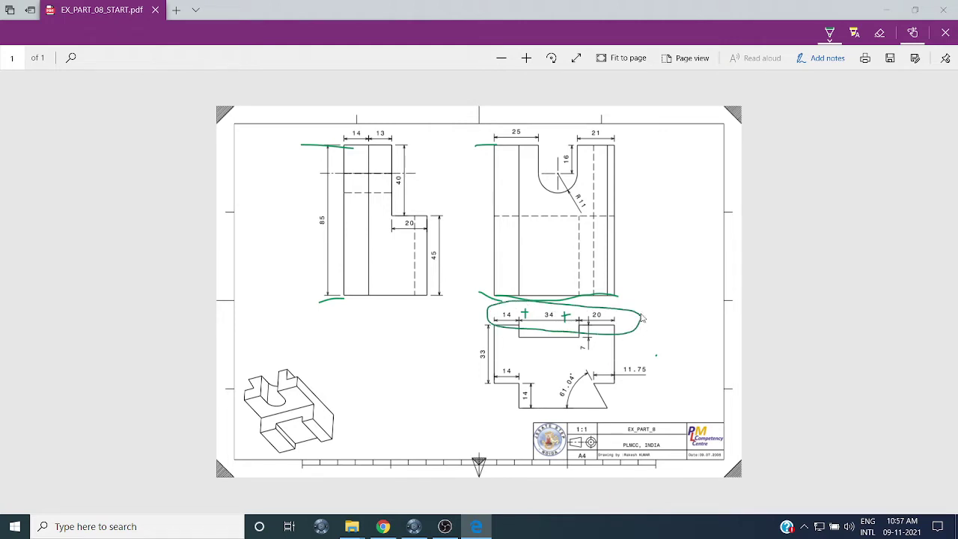
pyautogui.moveTo(500, 300)
pyautogui.mouseDown()
pyautogui.moveTo(617, 301)
pyautogui.moveTo(481, 323)
pyautogui.moveTo(486, 293)
pyautogui.mouseUp()
# Step: Erase the ink marks along the front view's bottom edge and around the 14, 34 and 20 dimensions
pyautogui.click(879, 32)
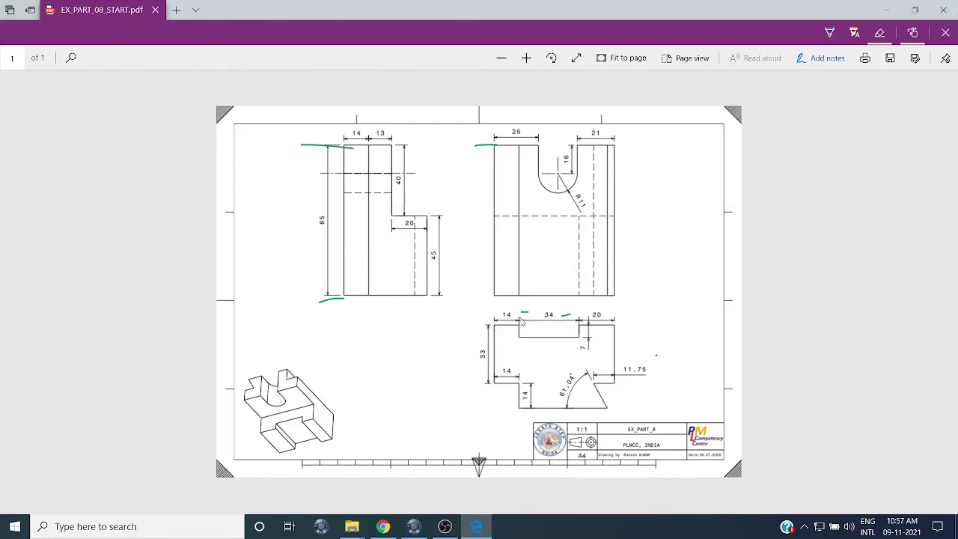
pyautogui.moveTo(539, 314); pyautogui.dragTo(516, 315)
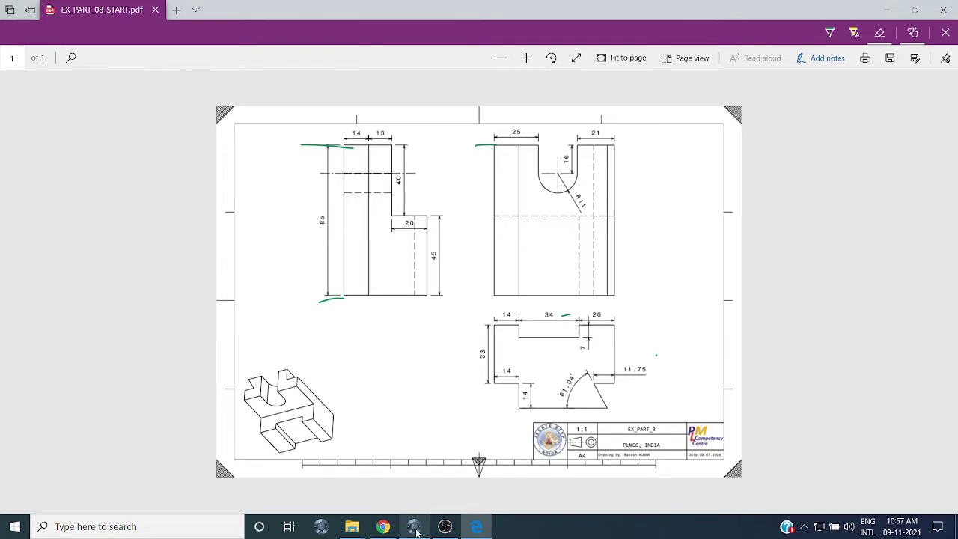
pyautogui.moveTo(417, 531)
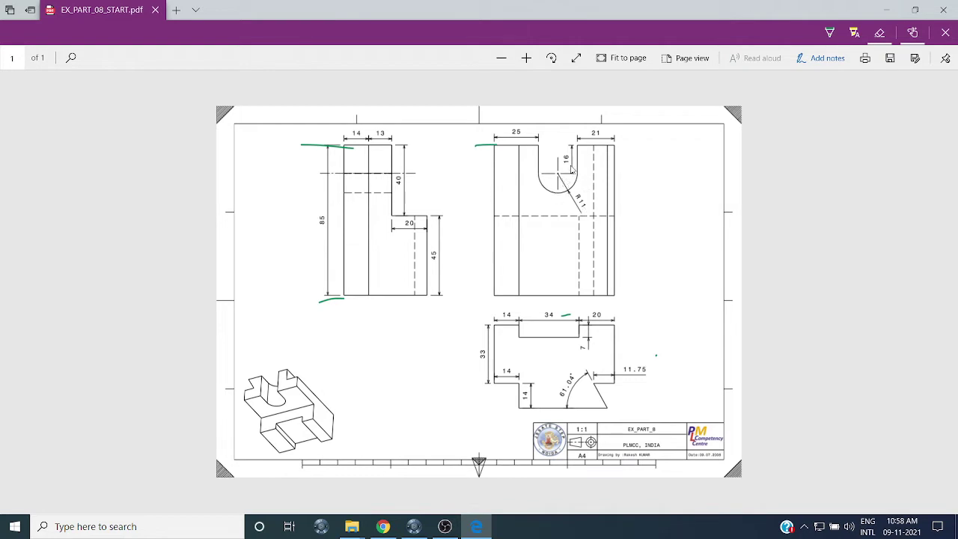
# Step: Switch to 3DEXPERIENCE and start a profile on the horizontal axis with a vertical line about 40.6 mm up and a horizontal line about 38.4 mm rightward
pyautogui.click(414, 526)
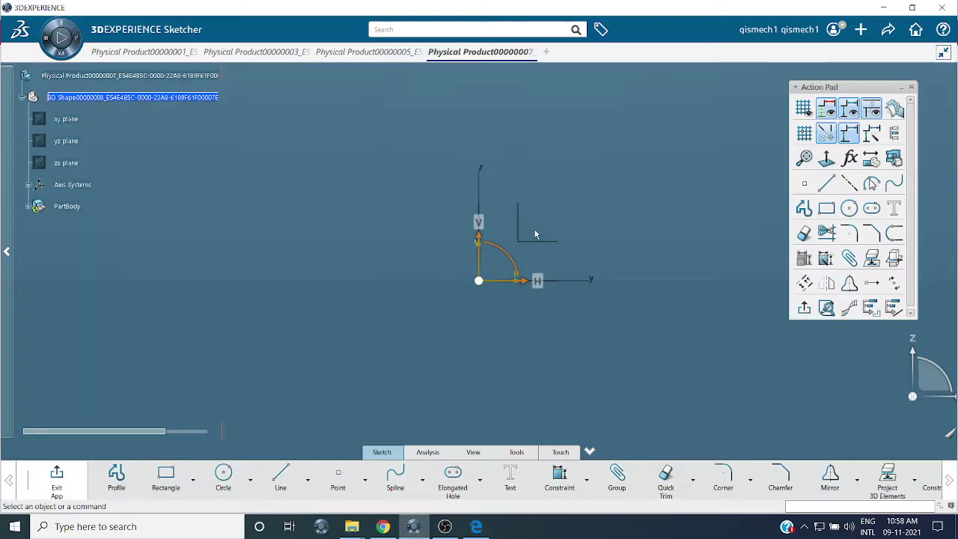
pyautogui.click(824, 183)
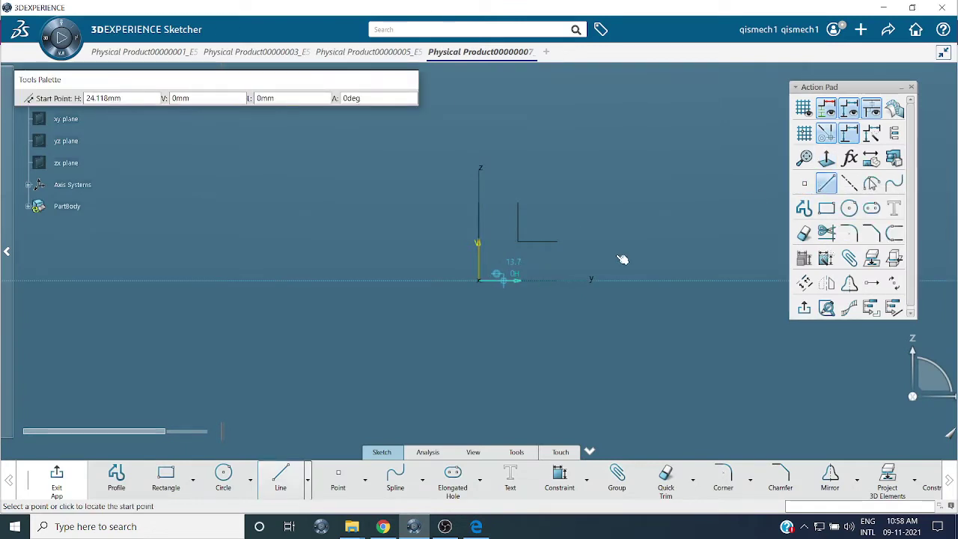
pyautogui.click(829, 186)
pyautogui.click(803, 208)
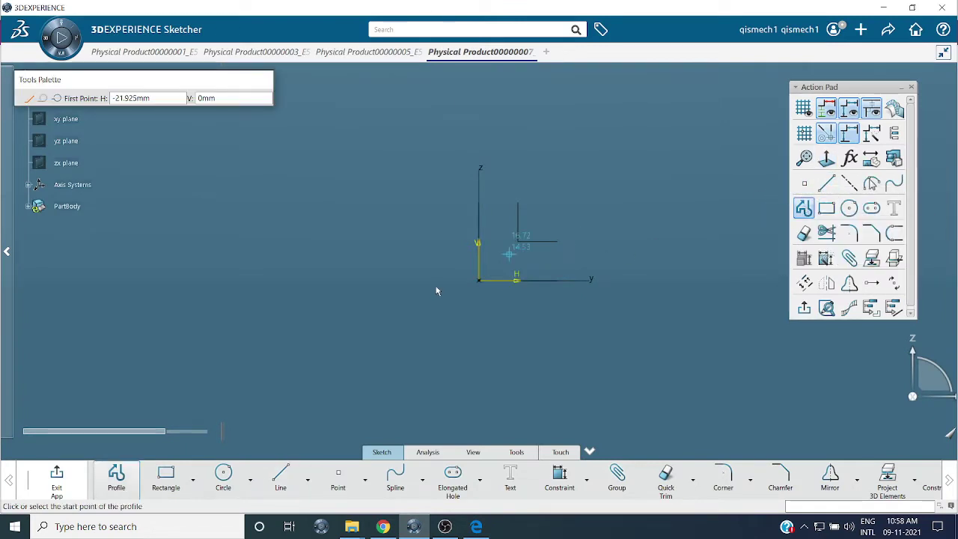
pyautogui.click(521, 278)
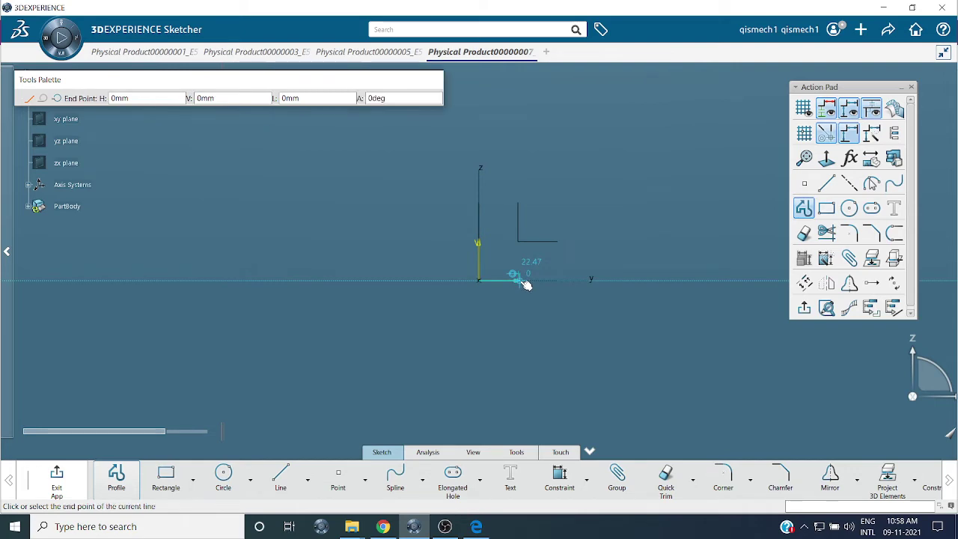
pyautogui.click(520, 207)
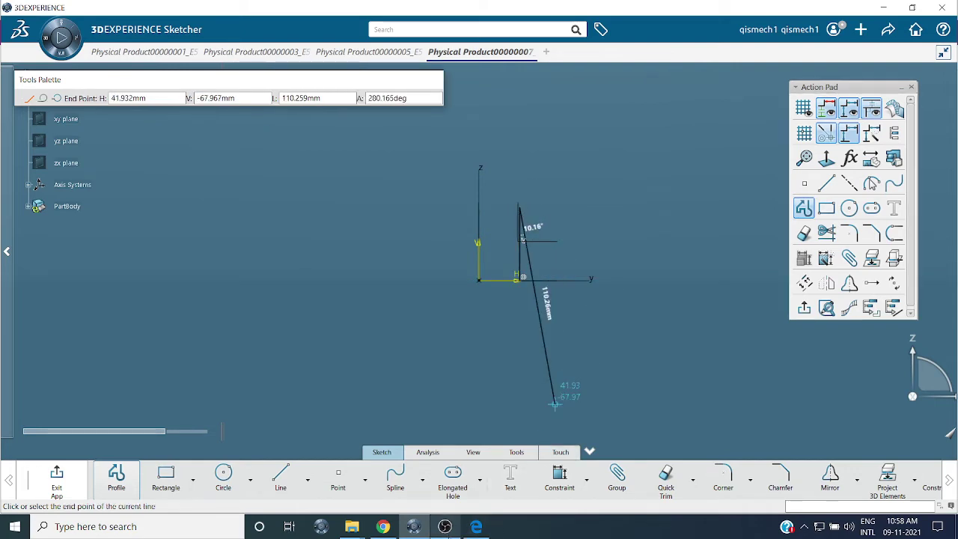
pyautogui.click(475, 526)
pyautogui.click(475, 526)
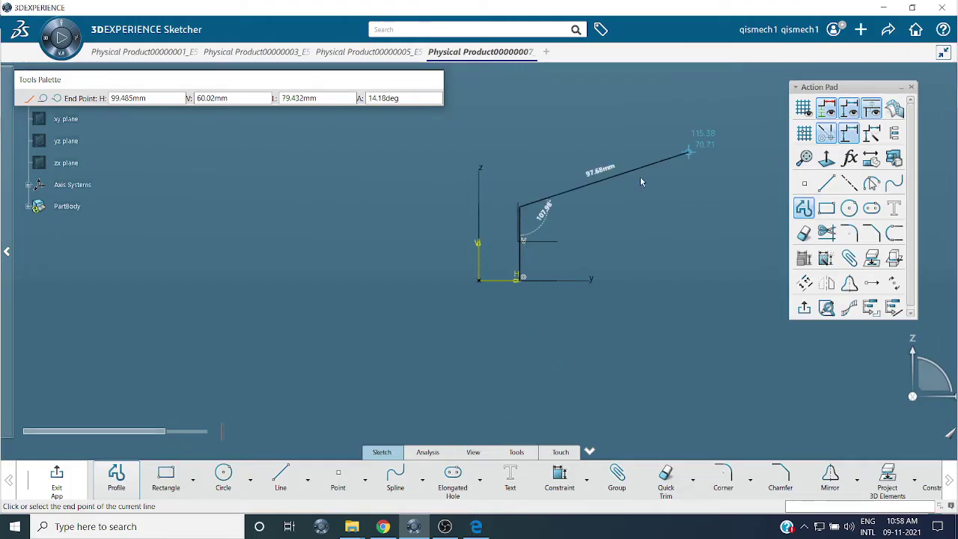
pyautogui.click(589, 207)
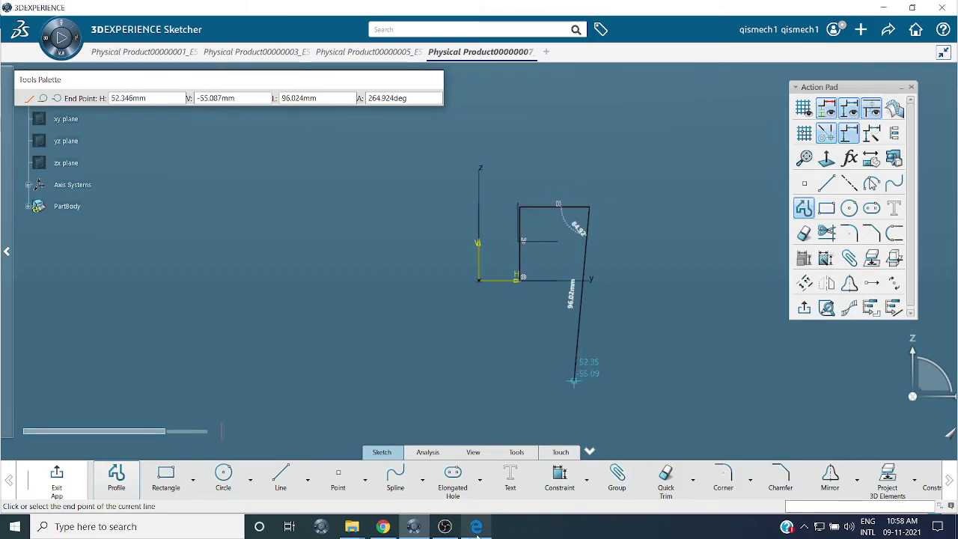
# Step: Complete the open U-shaped profile with right, bottom and left edges, a left top edge about 26.9 mm long and a slot wall down to the axis
pyautogui.click(482, 527)
pyautogui.click(482, 528)
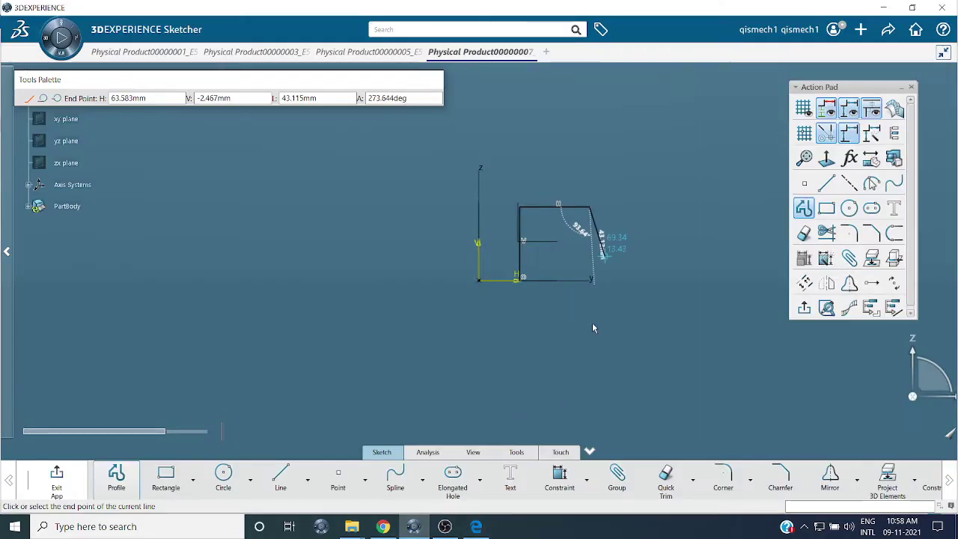
pyautogui.click(589, 372)
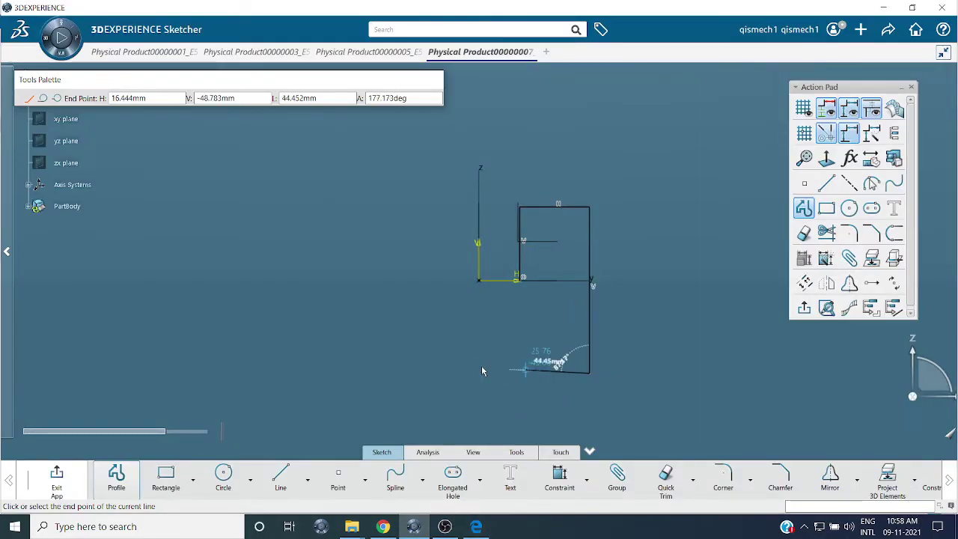
pyautogui.click(408, 372)
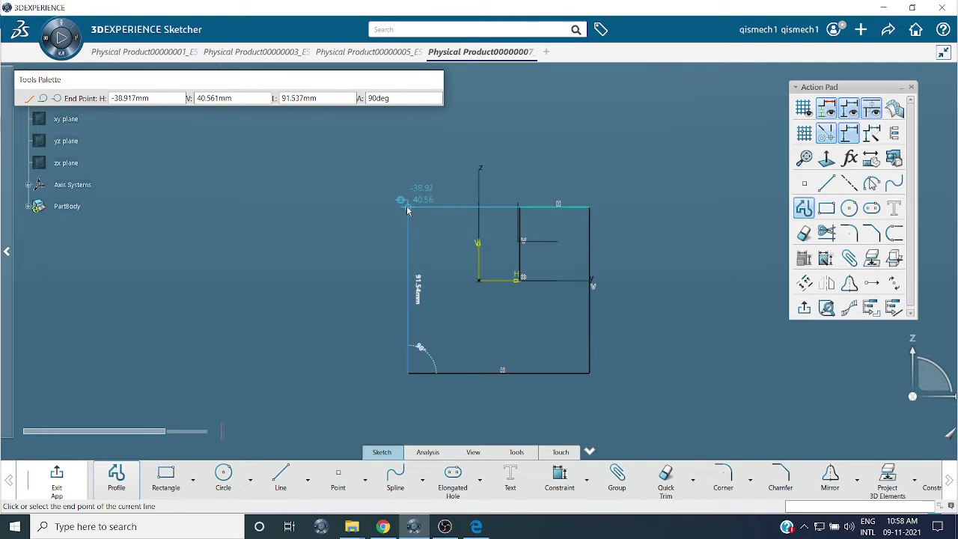
pyautogui.click(408, 206)
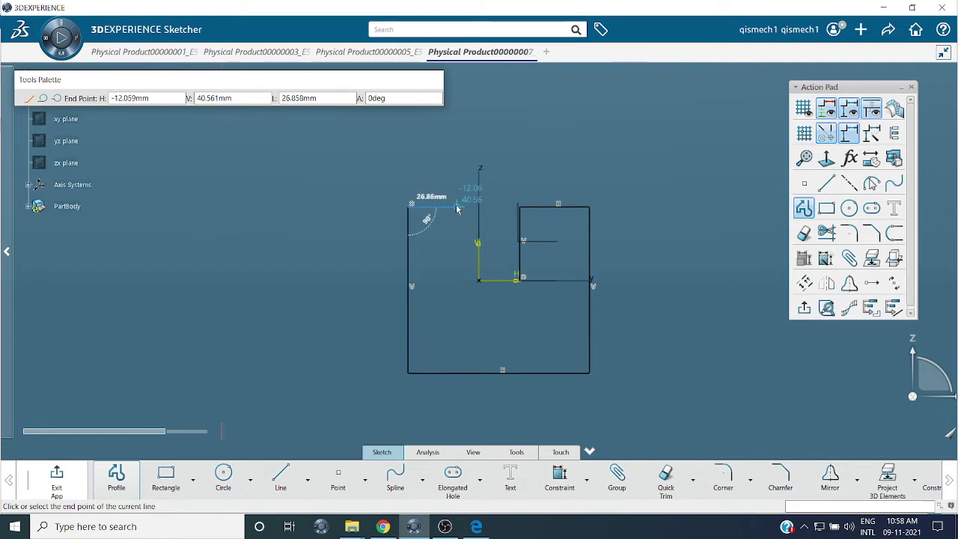
pyautogui.click(456, 206)
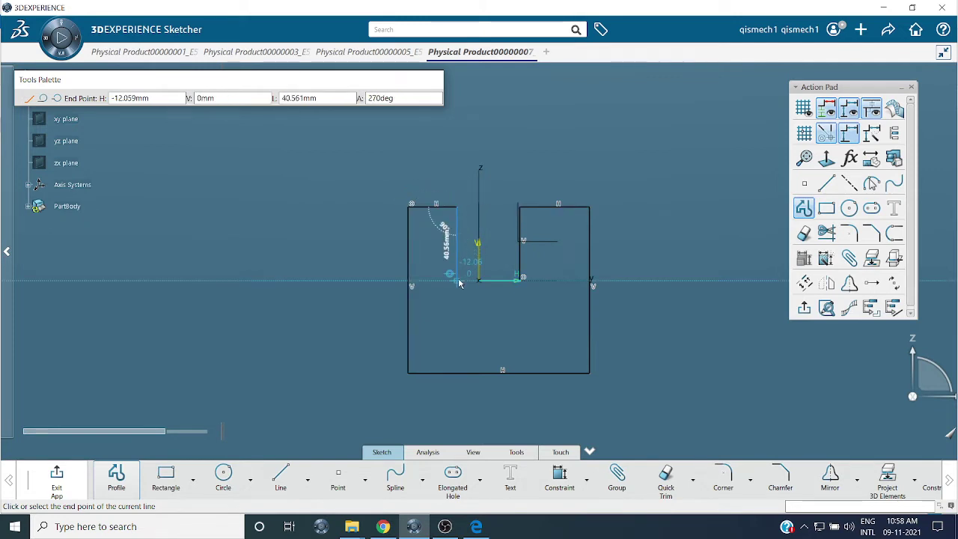
pyautogui.press('Escape')
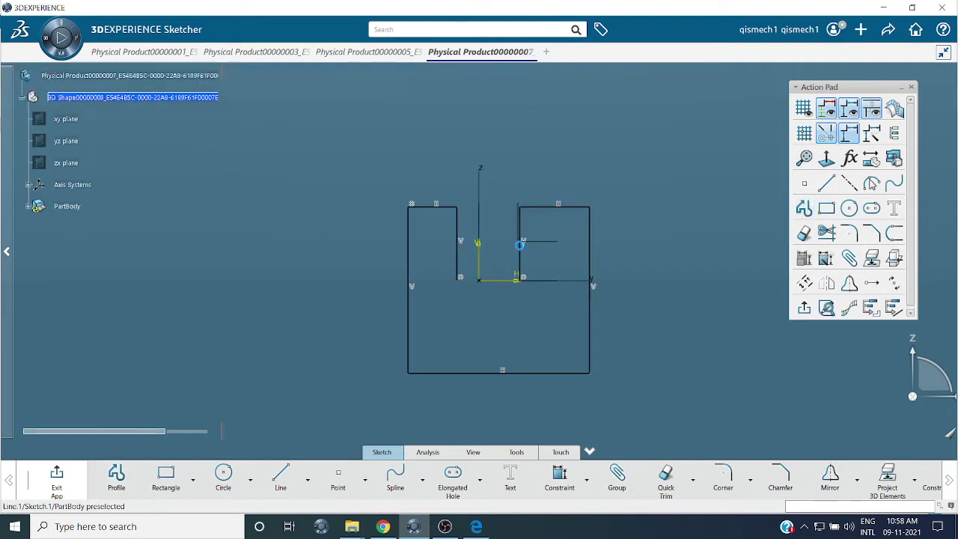
# Step: Dimension the slot's right vertical wall with a length of 16 mm
pyautogui.click(523, 259)
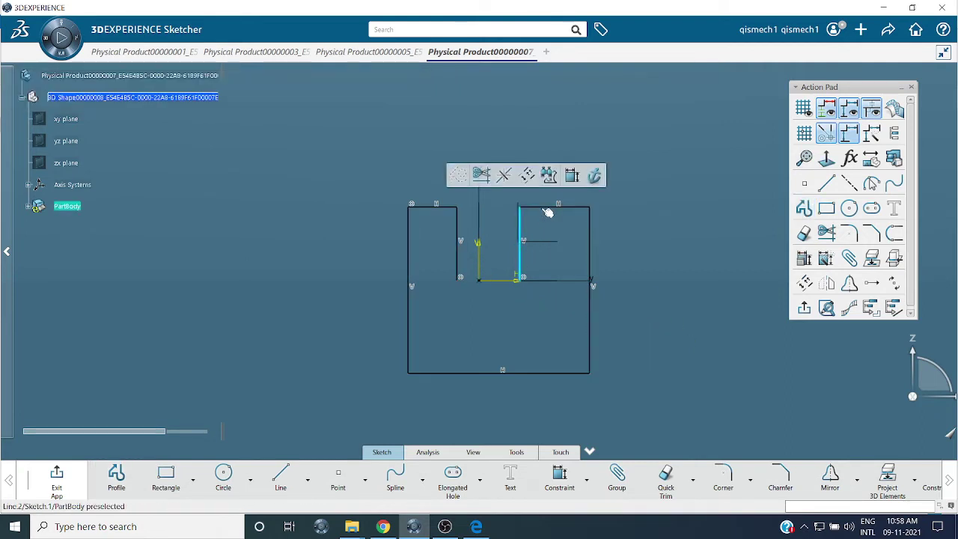
pyautogui.click(573, 175)
pyautogui.click(481, 138)
pyautogui.write('50')
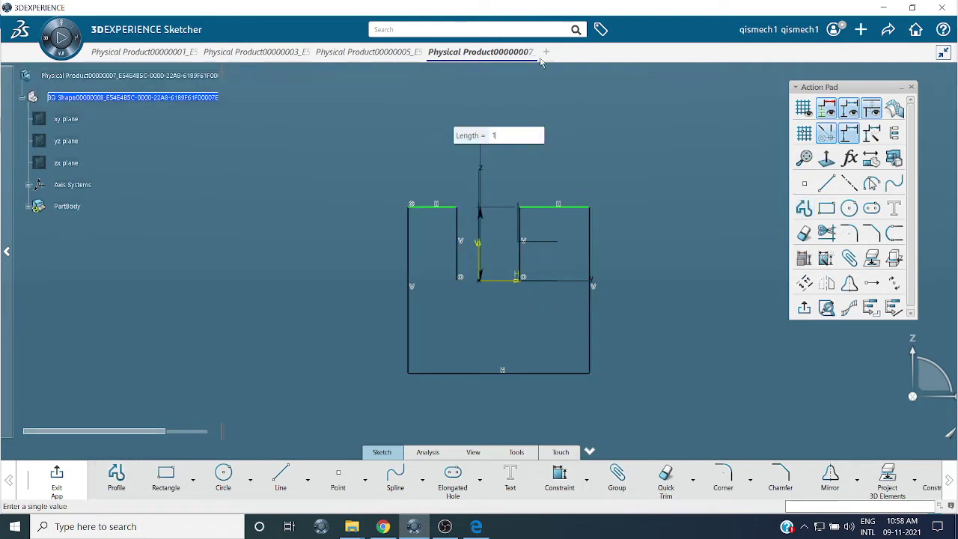
pyautogui.press('Return')
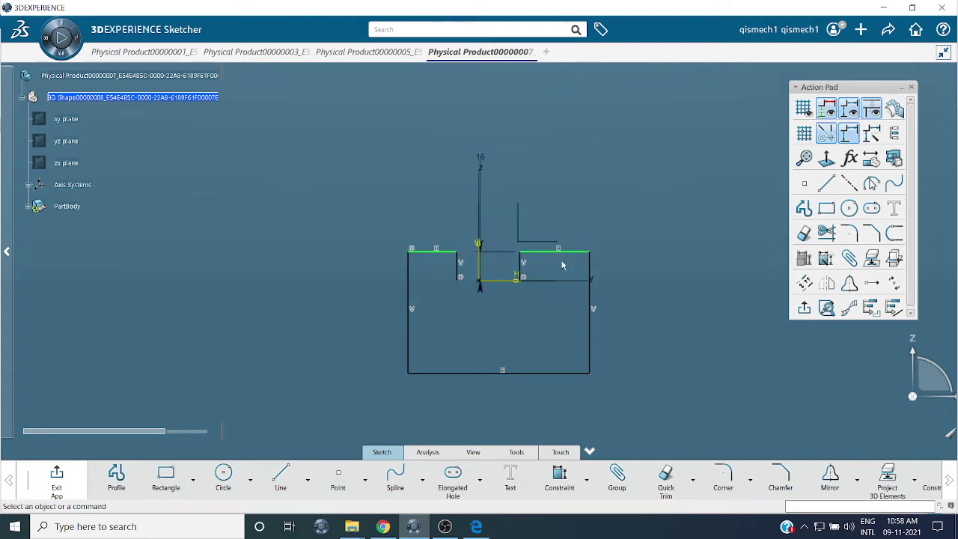
# Step: Check the width on the PDF drawing and dimension the profile's upper-right edge at 21 mm
pyautogui.click(575, 256)
pyautogui.click(607, 172)
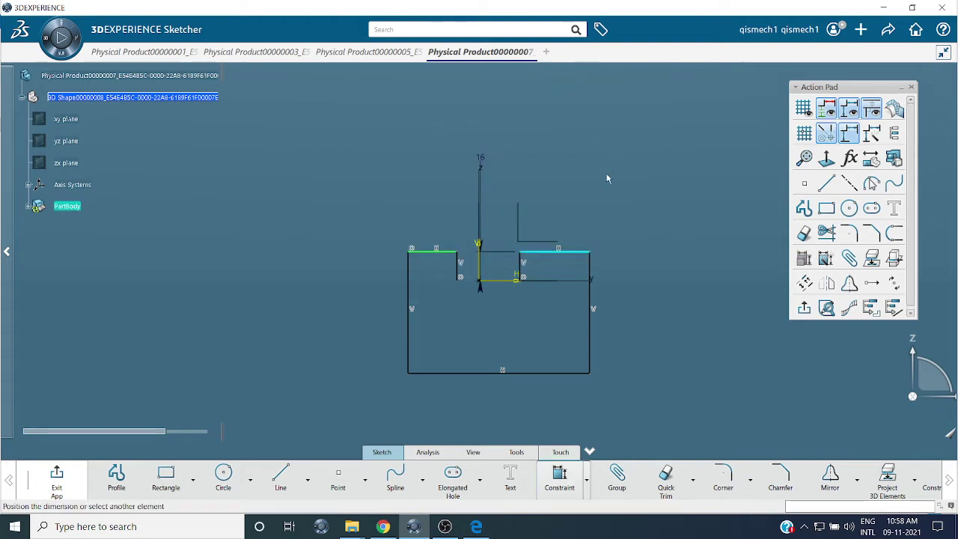
pyautogui.click(475, 527)
pyautogui.click(475, 527)
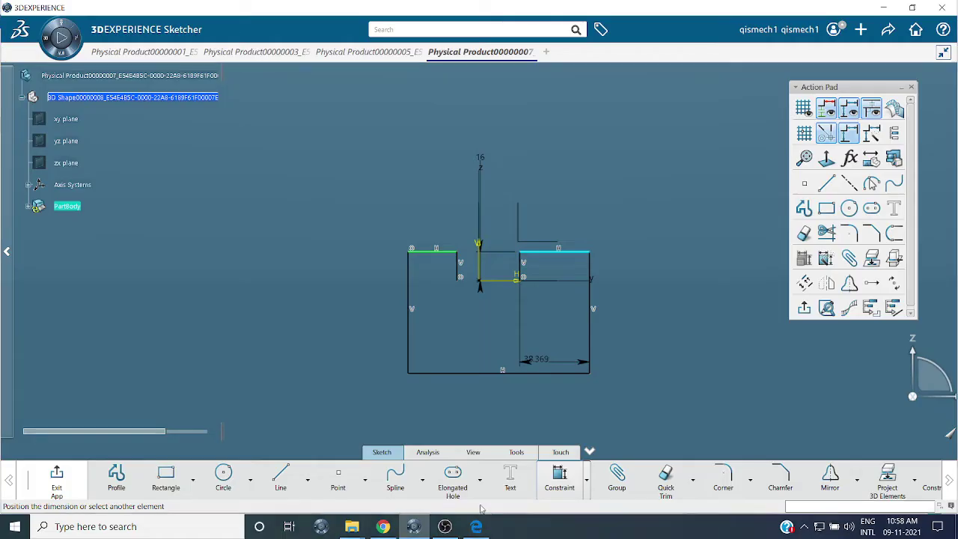
pyautogui.click(590, 170)
pyautogui.write('21')
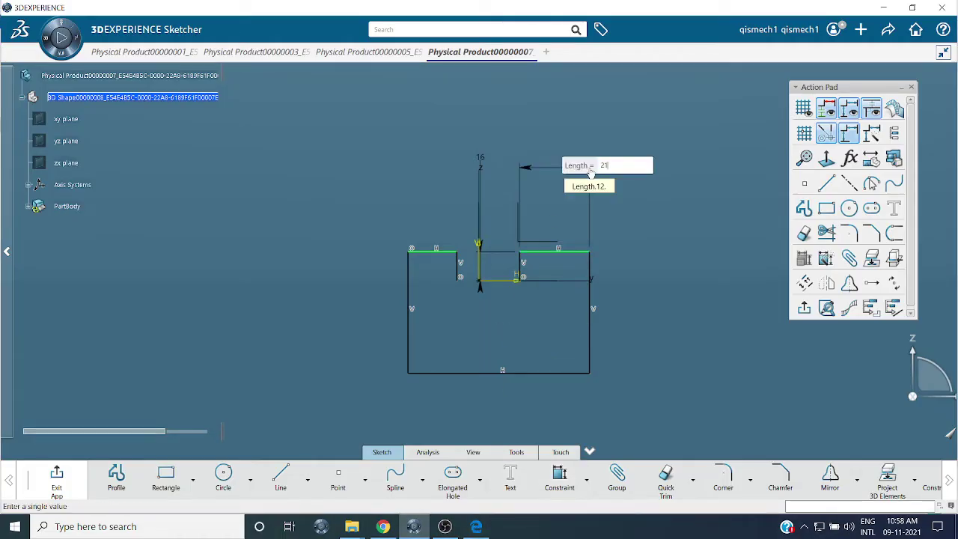
pyautogui.press('Return')
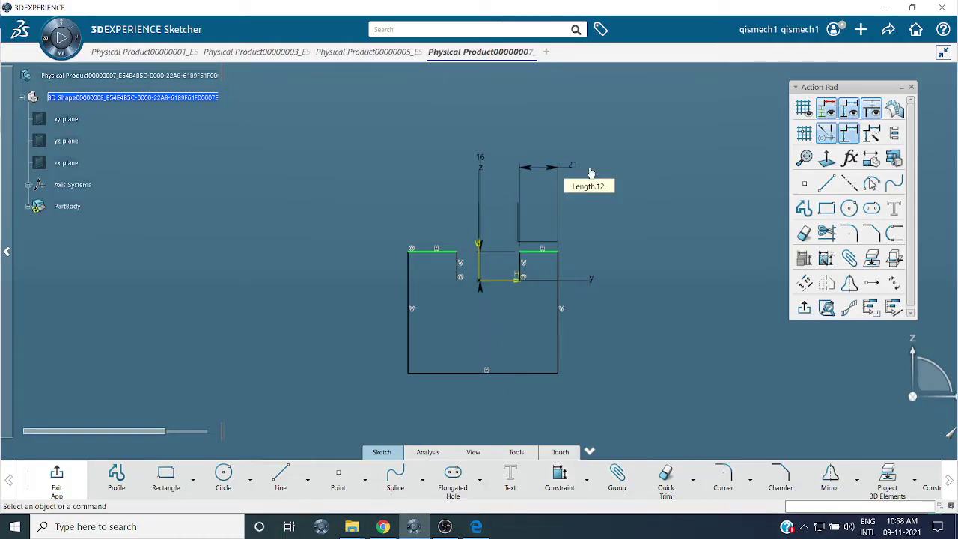
# Step: Check the height on the PDF drawing and dimension the profile's right vertical edge at 85 mm
pyautogui.click(558, 336)
pyautogui.click(612, 240)
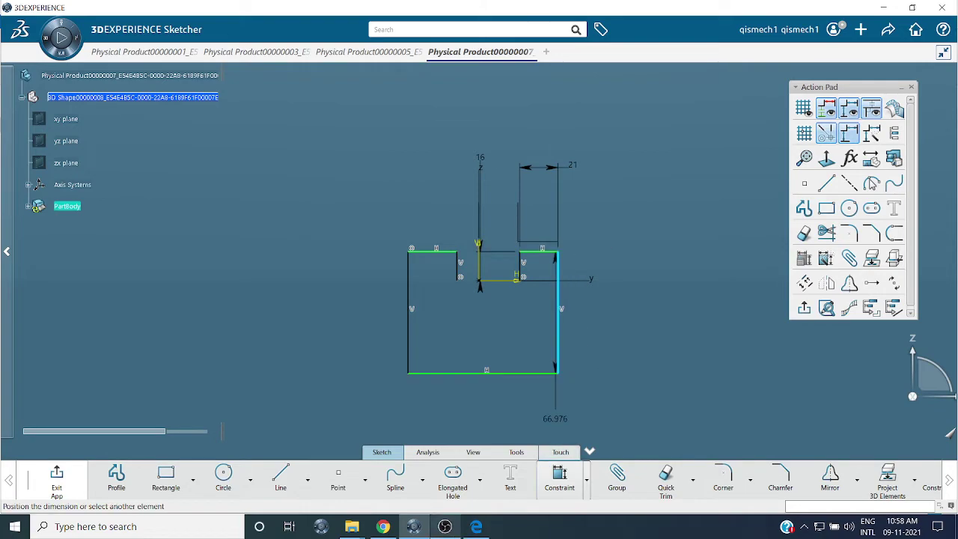
pyautogui.click(474, 527)
pyautogui.click(474, 527)
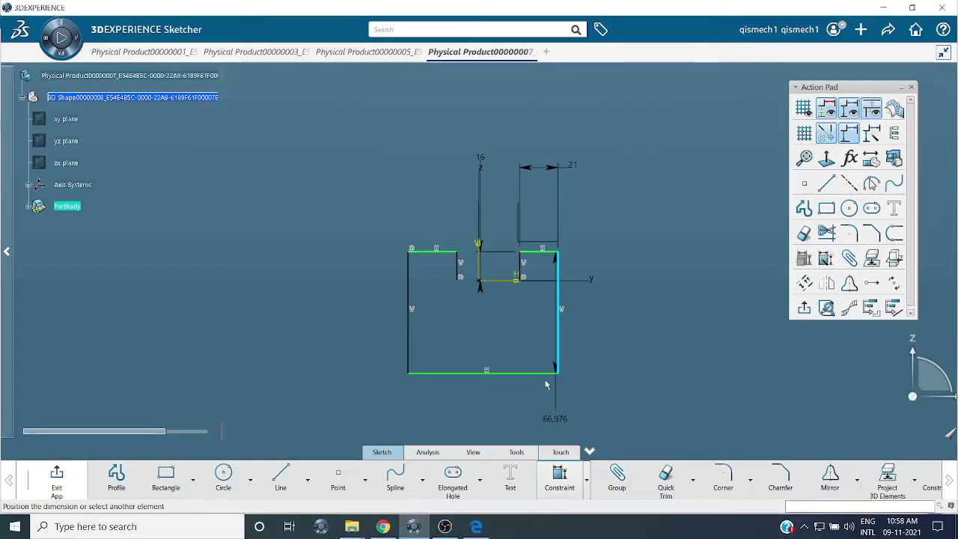
pyautogui.click(647, 322)
pyautogui.write('85')
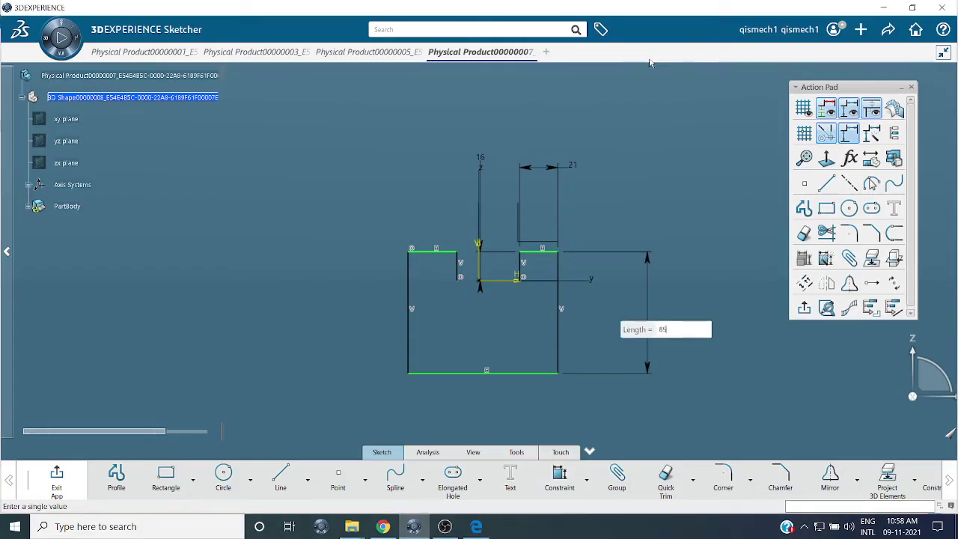
pyautogui.press('Return')
# Step: Dimension the profile's bottom edge with the length 14+34+20, checking these widths on the PDF drawing
pyautogui.click(499, 411)
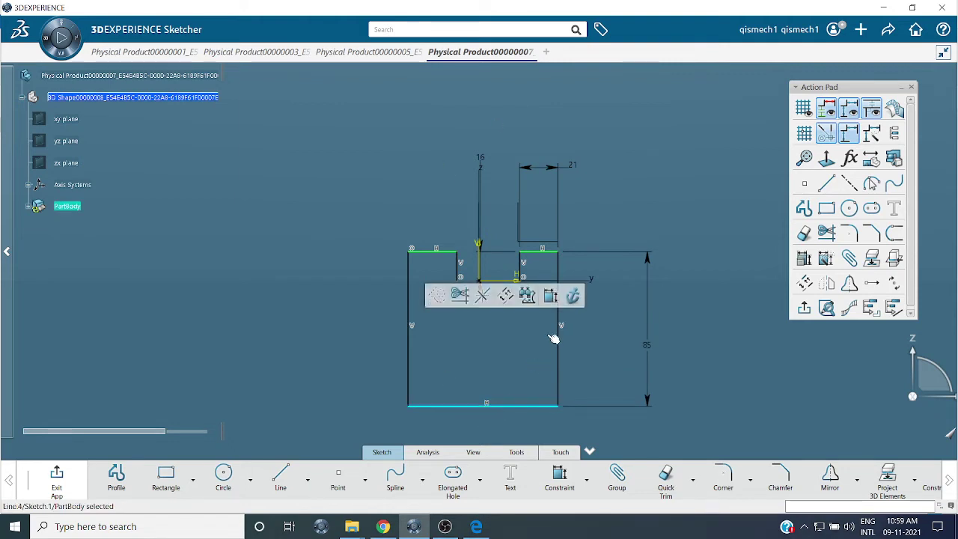
pyautogui.click(550, 297)
pyautogui.click(488, 423)
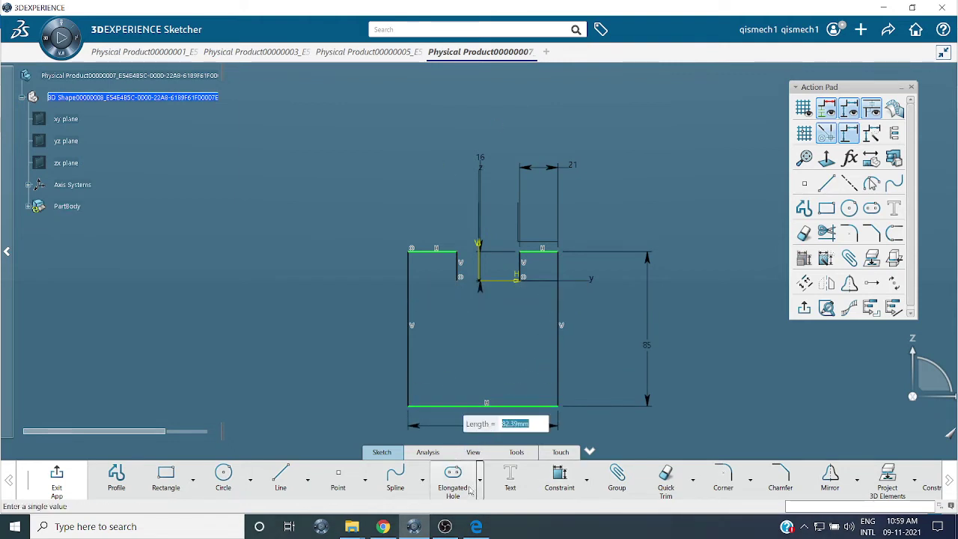
pyautogui.click(476, 526)
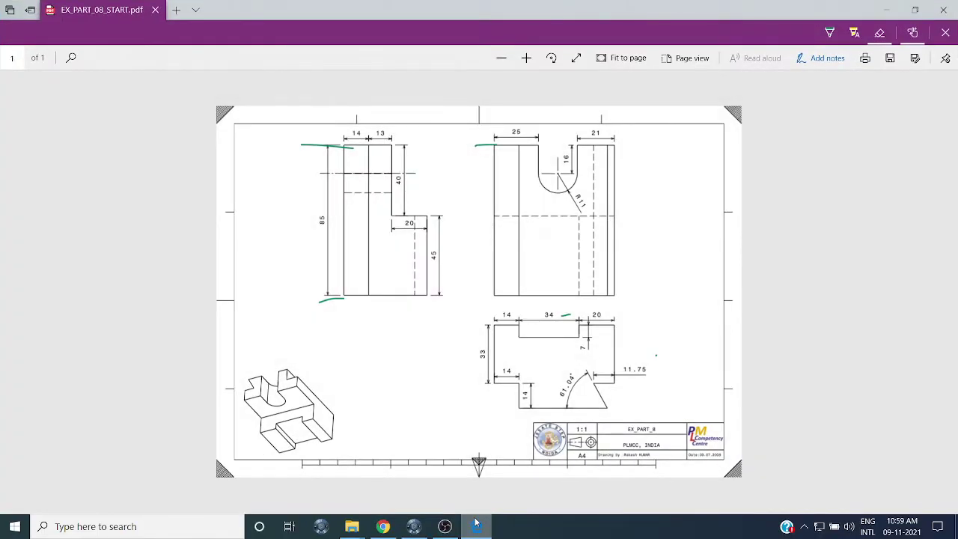
pyautogui.click(475, 523)
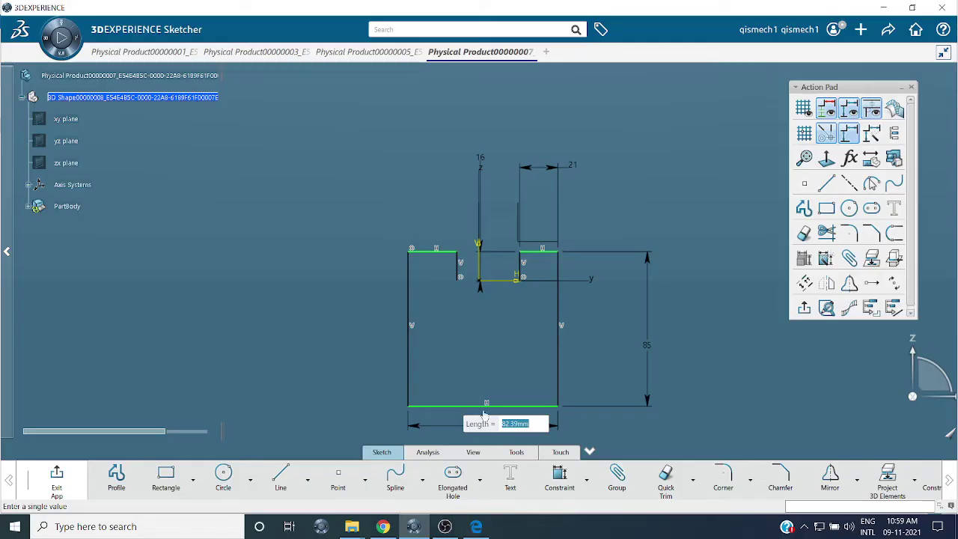
pyautogui.press('Return')
pyautogui.doubleClick(491, 425)
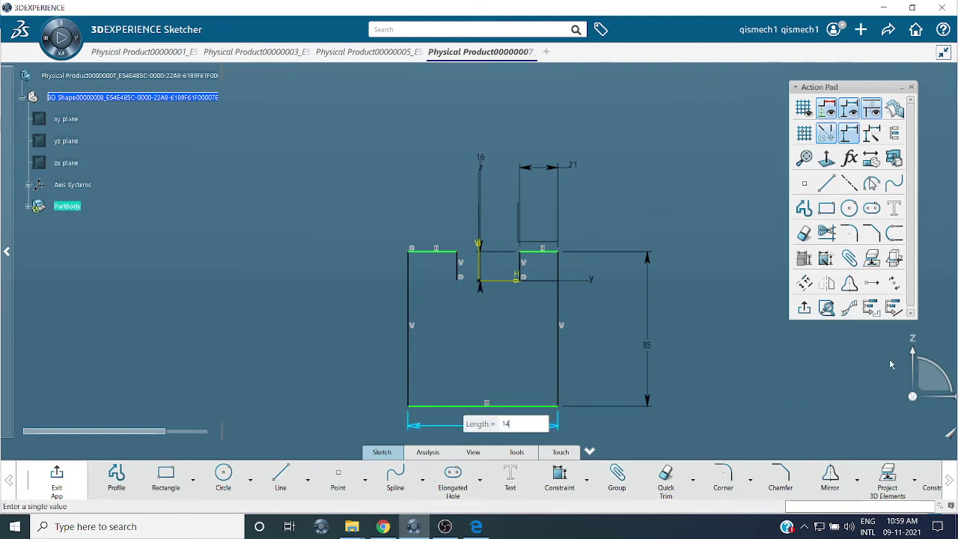
pyautogui.write('+34')
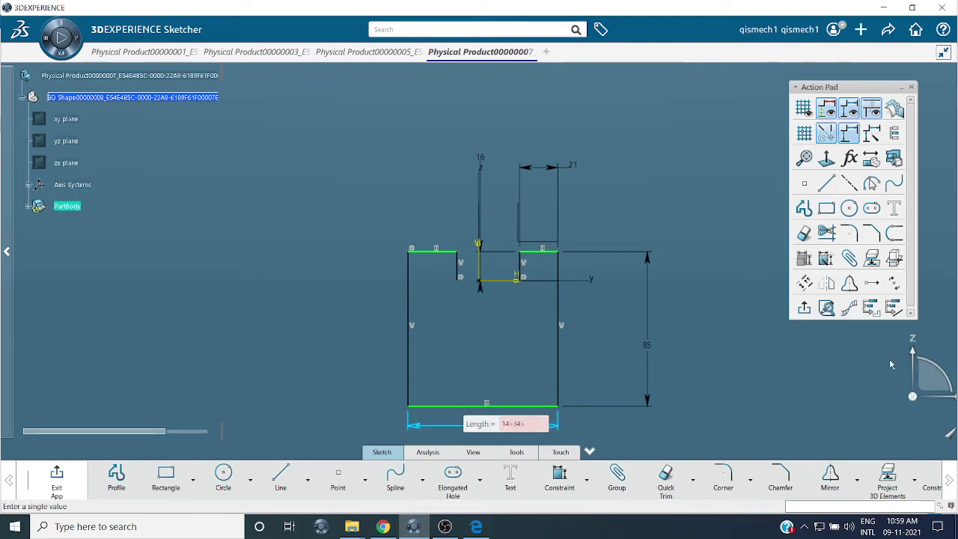
pyautogui.write('+20')
pyautogui.press('Return')
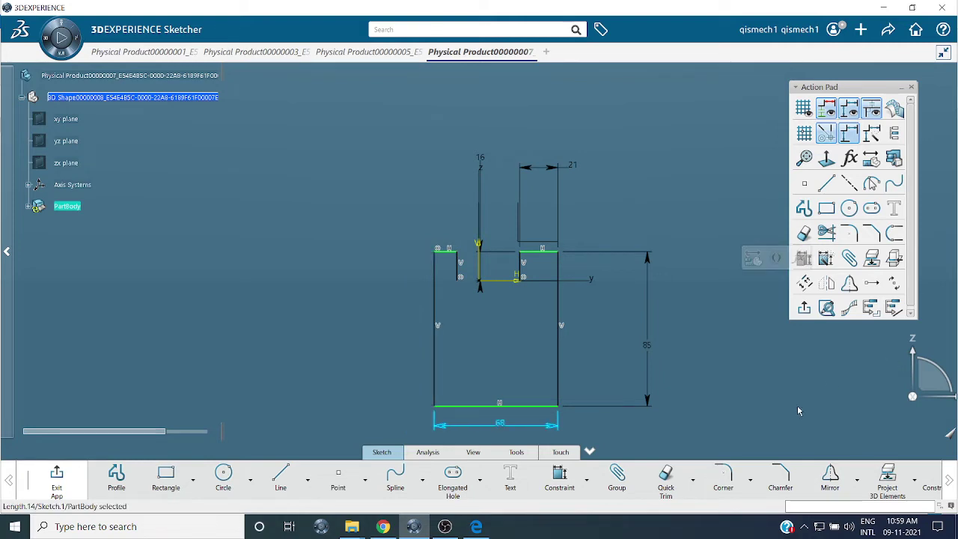
pyautogui.click(713, 308)
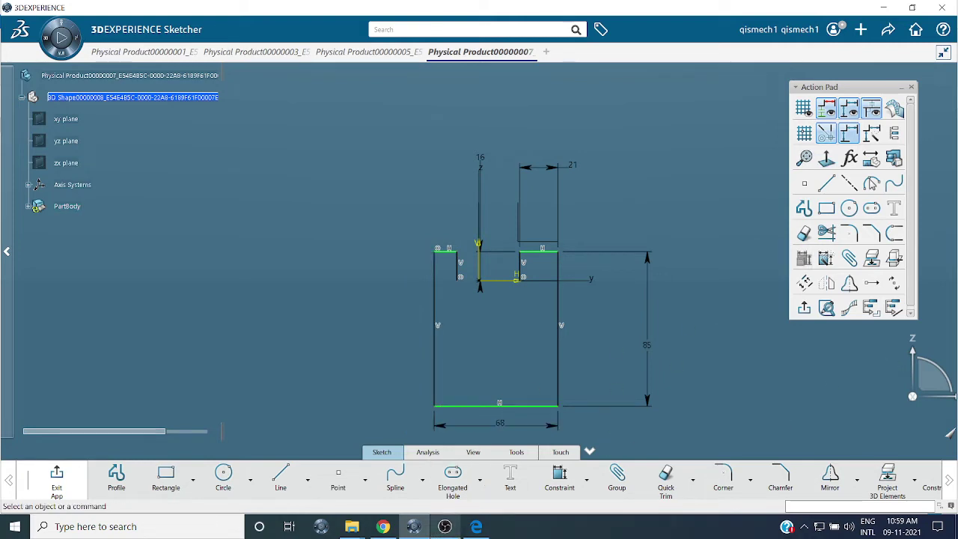
# Step: Check the width on the PDF drawing and dimension the profile's upper-left edge at 25 mm
pyautogui.click(476, 526)
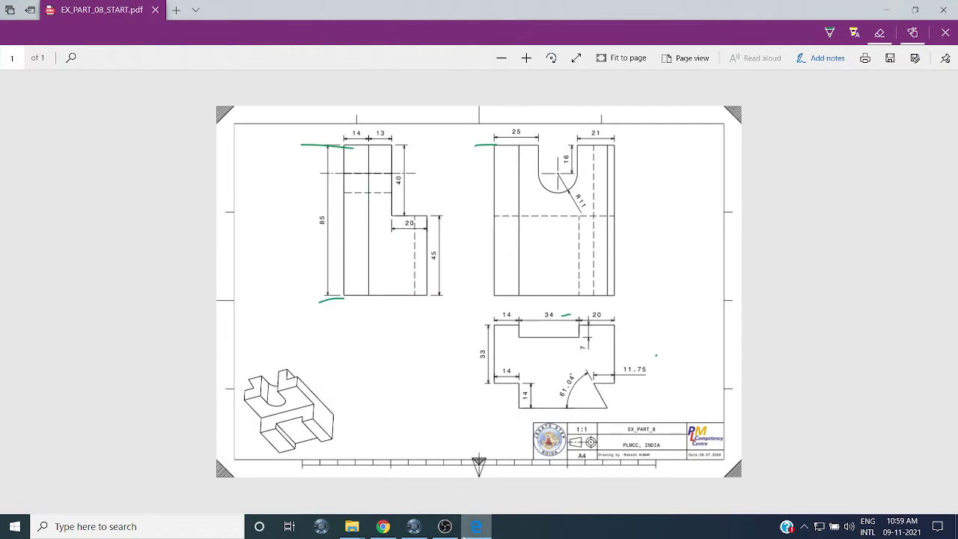
pyautogui.moveTo(470, 532)
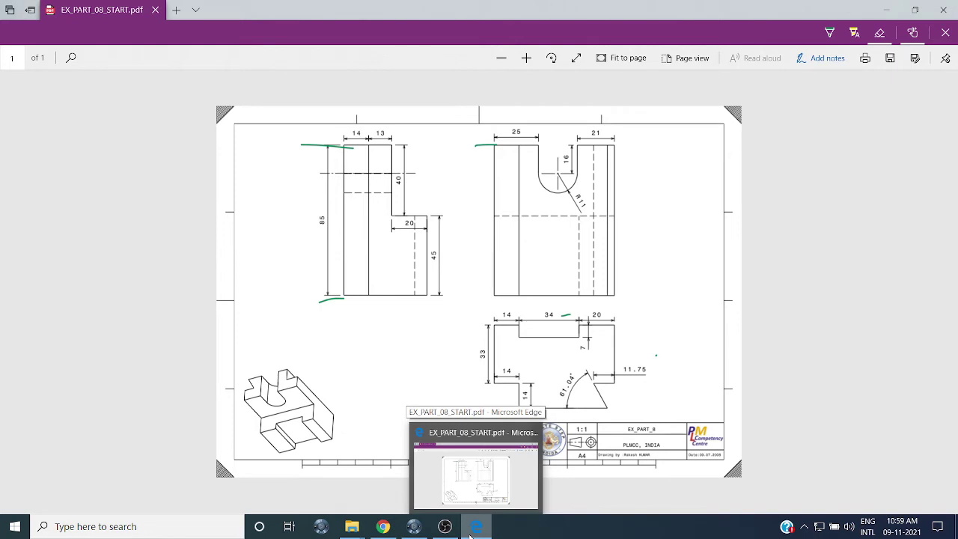
pyautogui.click(472, 530)
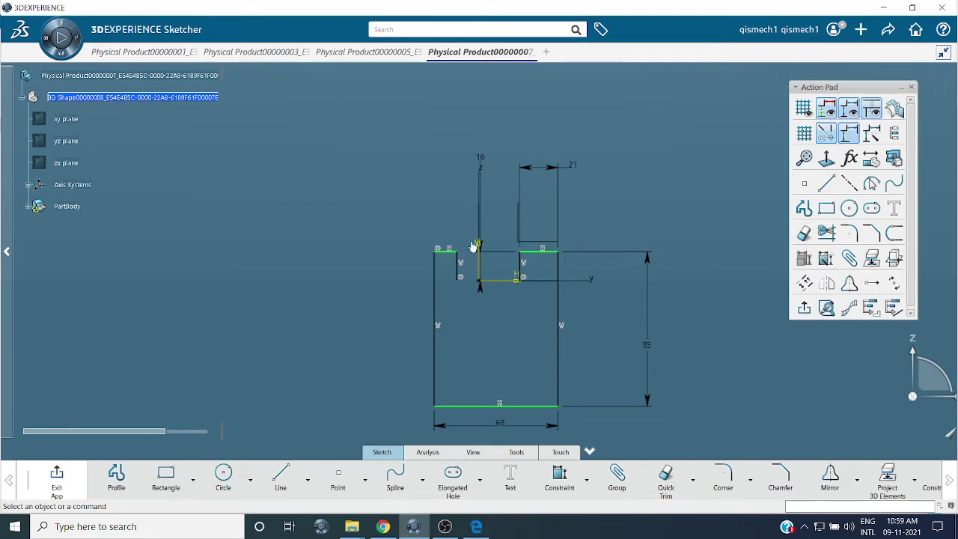
pyautogui.click(448, 253)
pyautogui.click(488, 171)
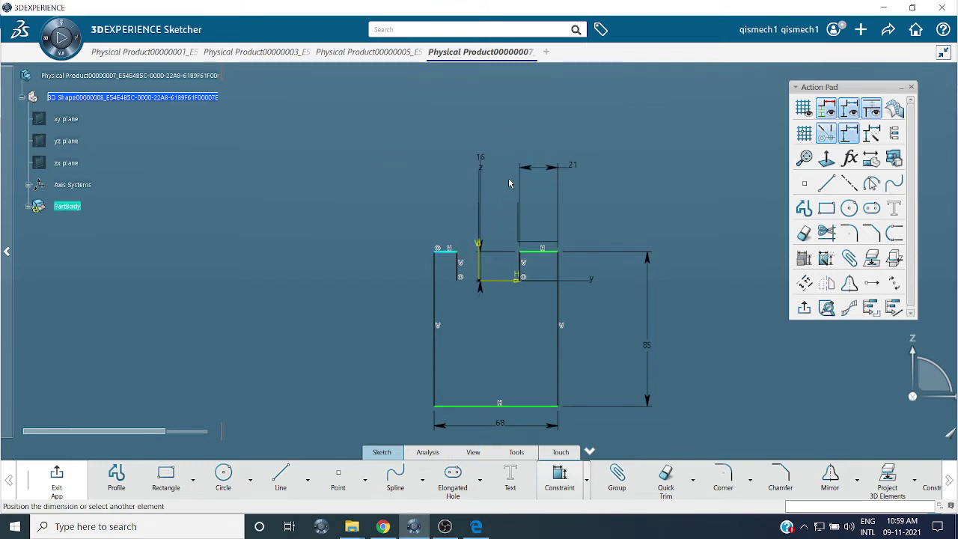
pyautogui.click(454, 197)
pyautogui.write('25')
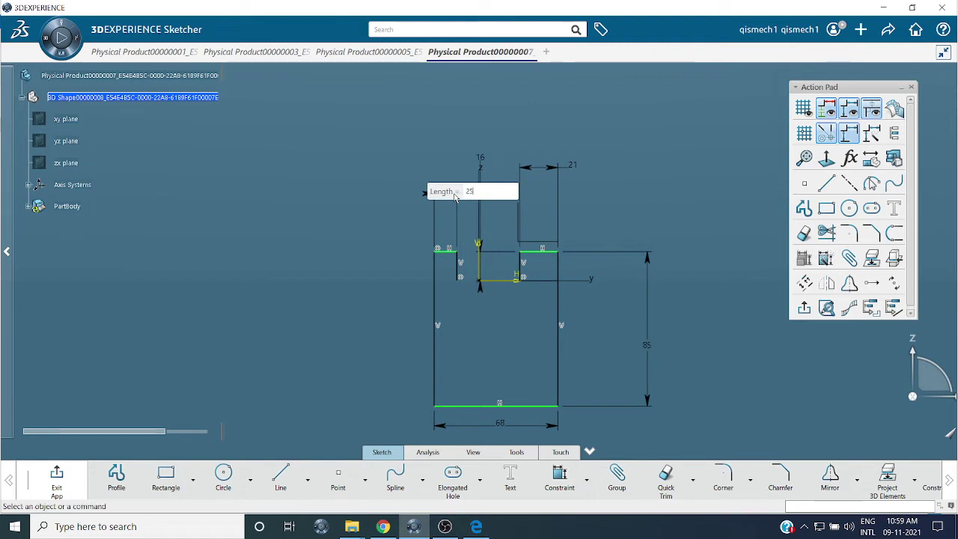
pyautogui.press('Return')
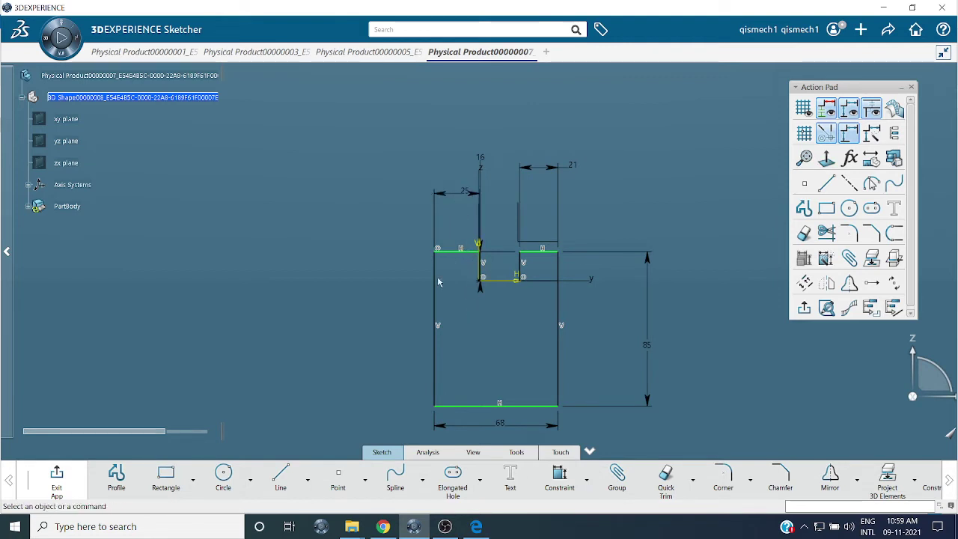
# Step: Move the slot's depth dimension aside and shift the profile left so the vertical axis runs inside the slot
pyautogui.click(481, 274)
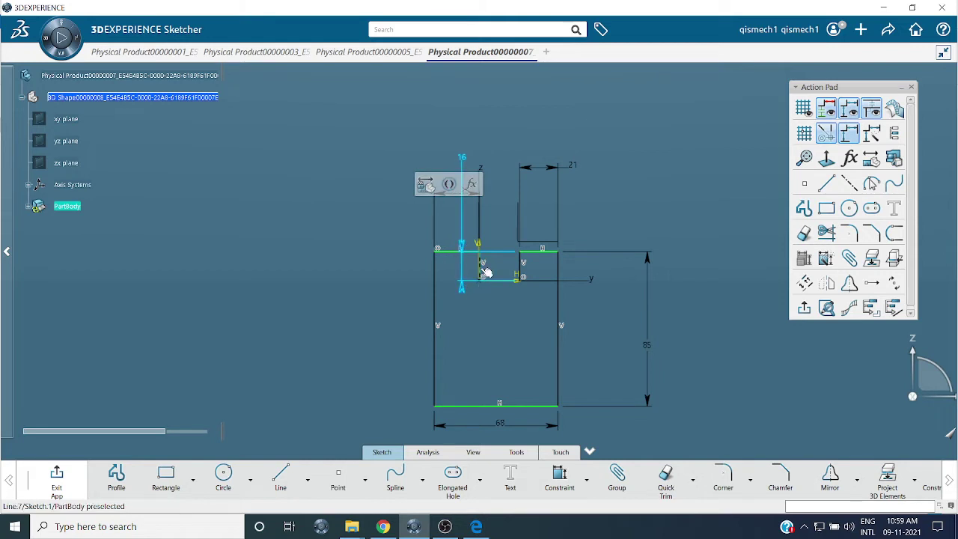
pyautogui.moveTo(487, 271)
pyautogui.mouseDown()
pyautogui.moveTo(458, 268)
pyautogui.moveTo(468, 274)
pyautogui.mouseUp()
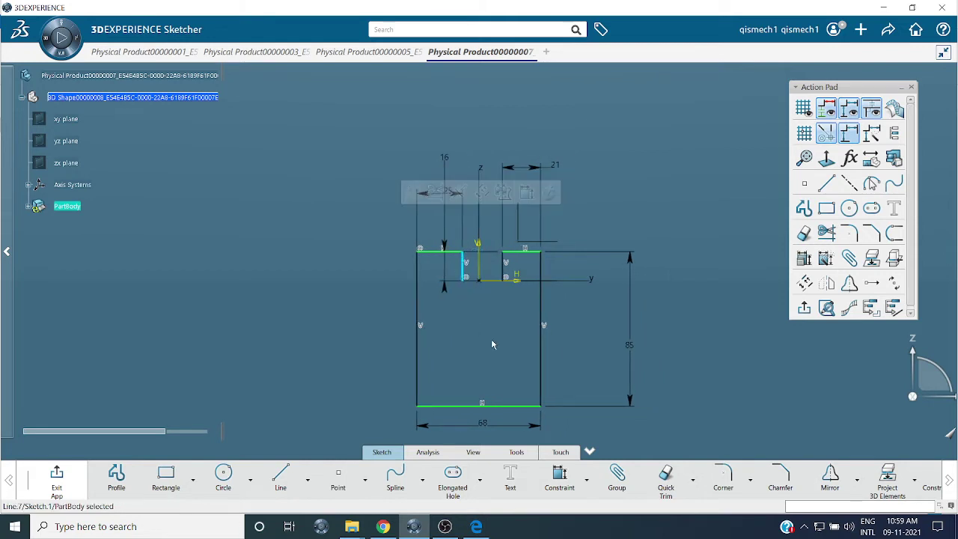
# Step: Try to dimension the slot's width between its two vertical walls
pyautogui.click(465, 271)
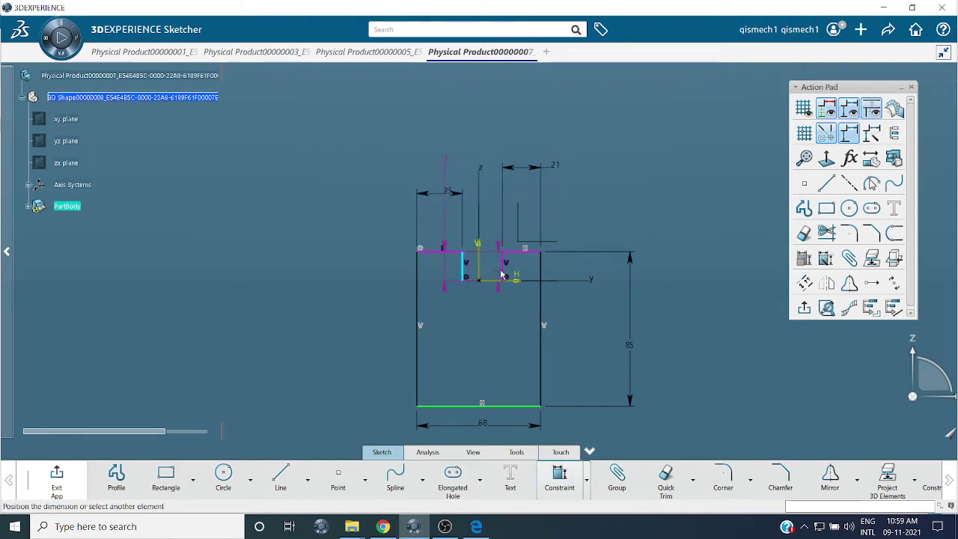
pyautogui.click(505, 269)
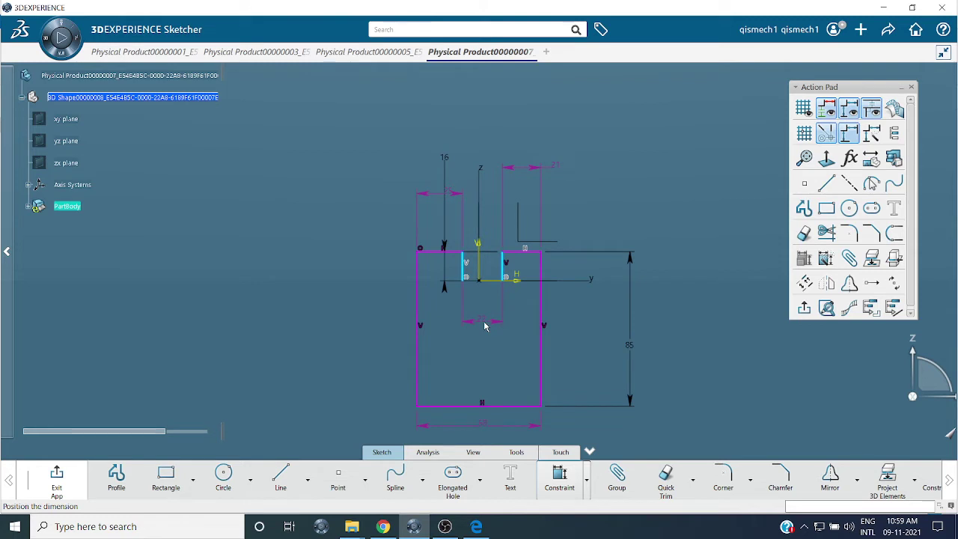
pyautogui.click(484, 325)
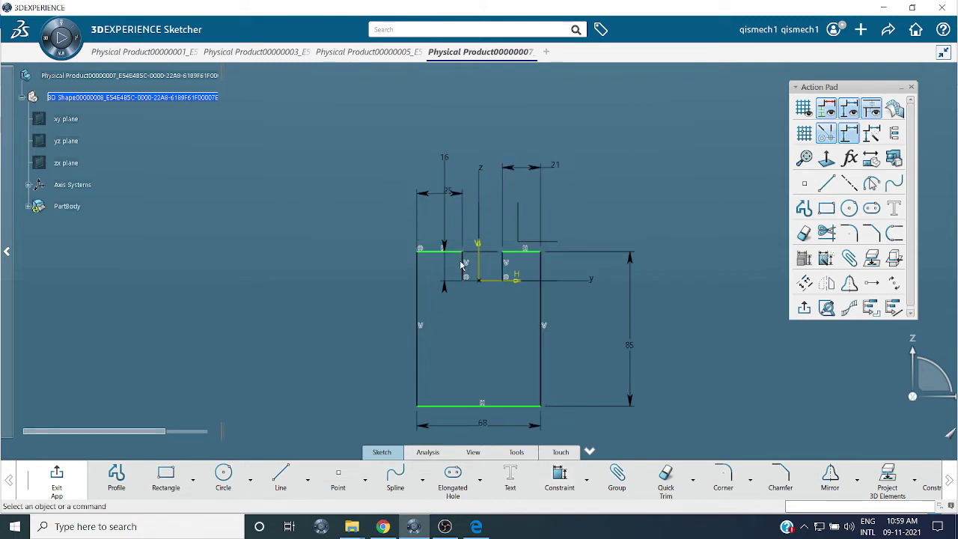
# Step: Dimension the distance from the slot's left wall to the vertical sketch axis at 11 mm
pyautogui.click(462, 263)
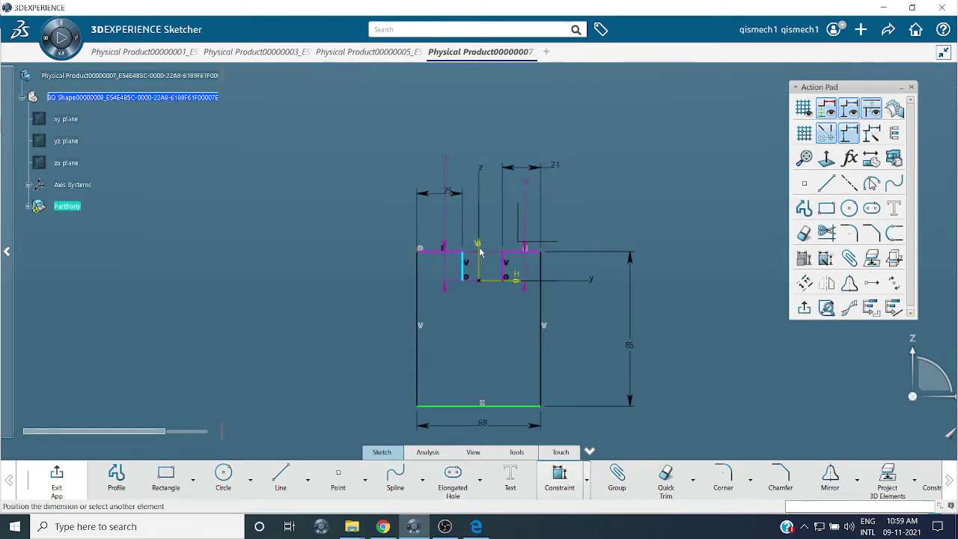
pyautogui.click(479, 244)
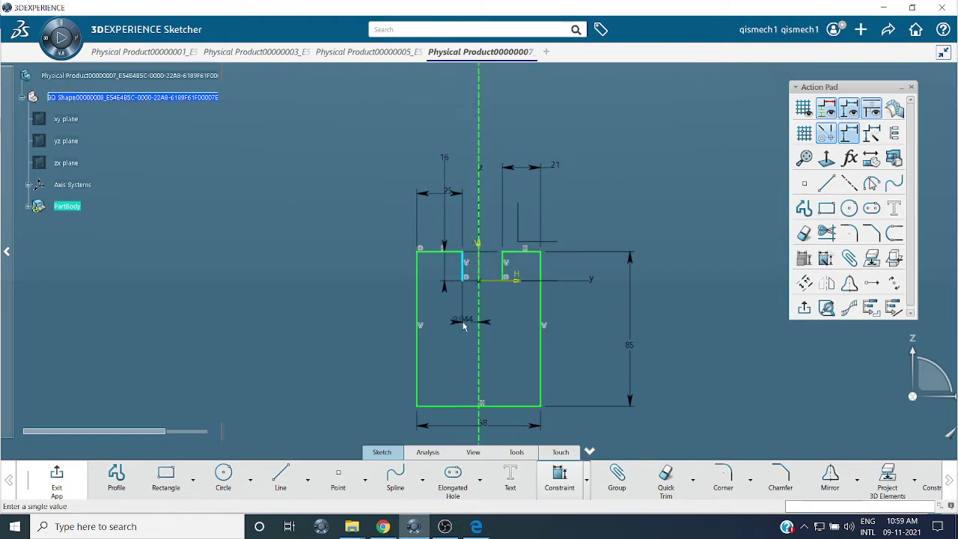
pyautogui.click(464, 323)
pyautogui.write('1')
pyautogui.press('Return')
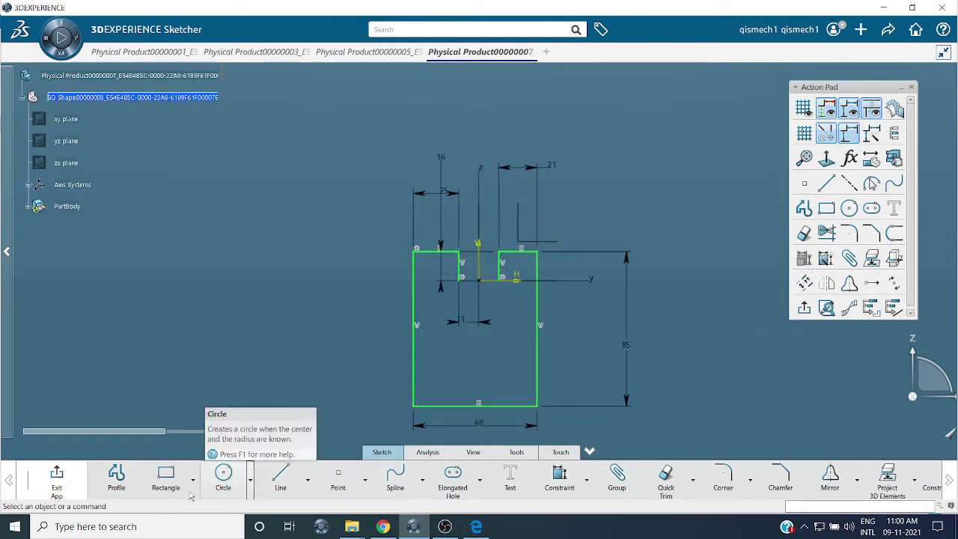
# Step: Close the slot with an 11 mm radius arc centred on the origin, joining the lower ends of its two walls
pyautogui.click(250, 479)
pyautogui.click(233, 421)
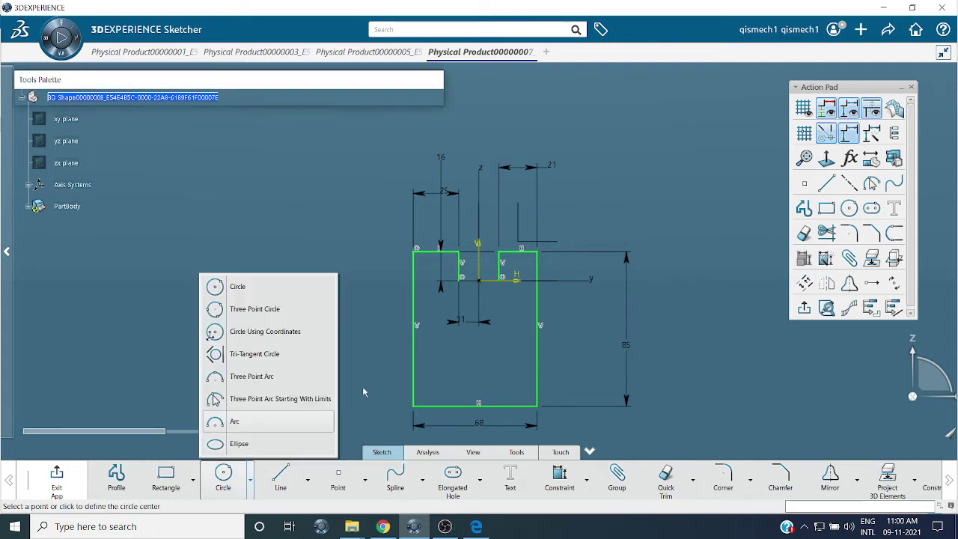
pyautogui.click(479, 280)
pyautogui.click(502, 278)
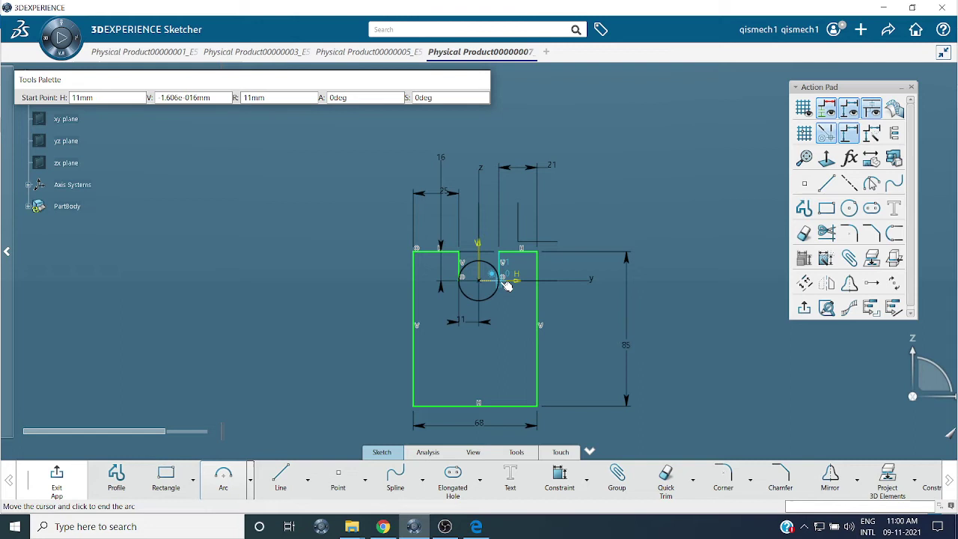
pyautogui.click(463, 284)
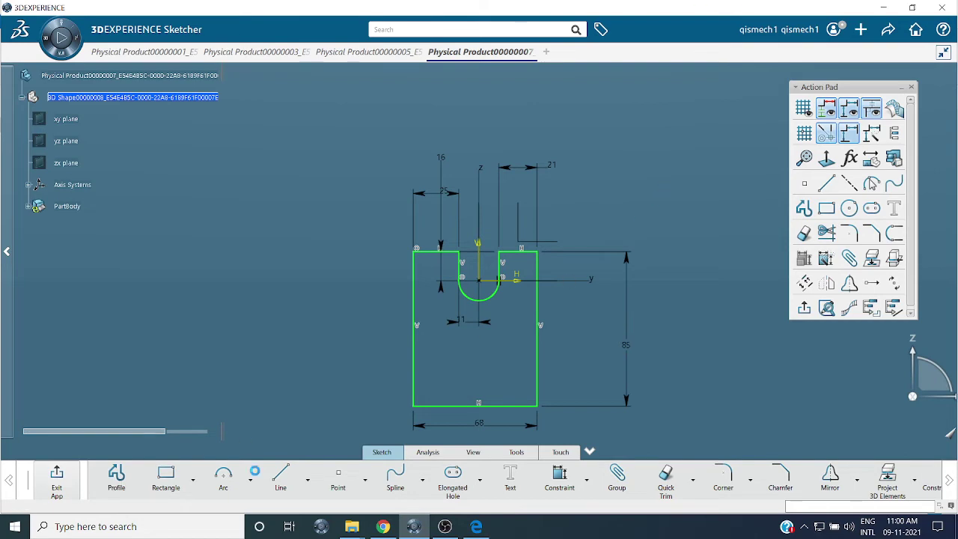
# Step: Exit the sketch and pad the slotted profile to the PDF drawing's overall depth of 14+13+20 mm
pyautogui.hotkey('alt', 'Tab')
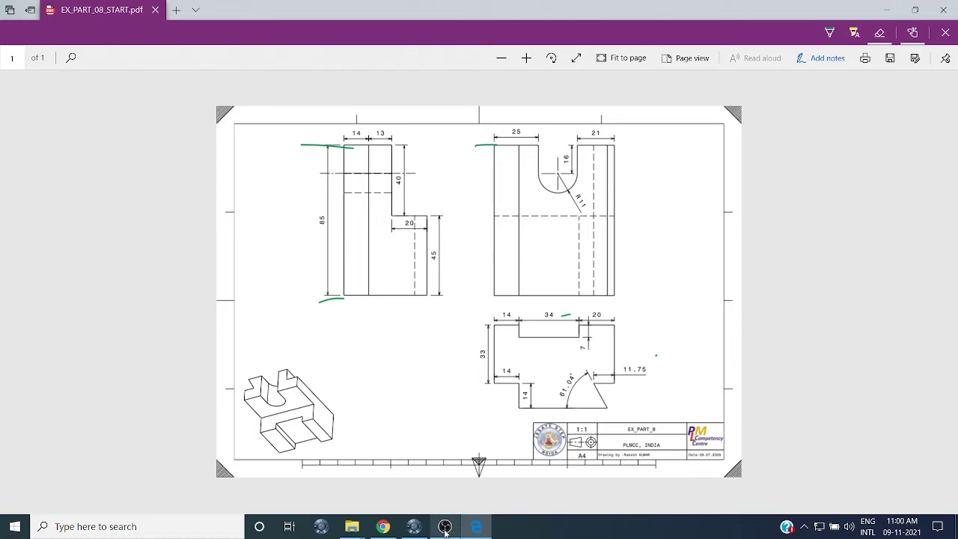
pyautogui.click(414, 526)
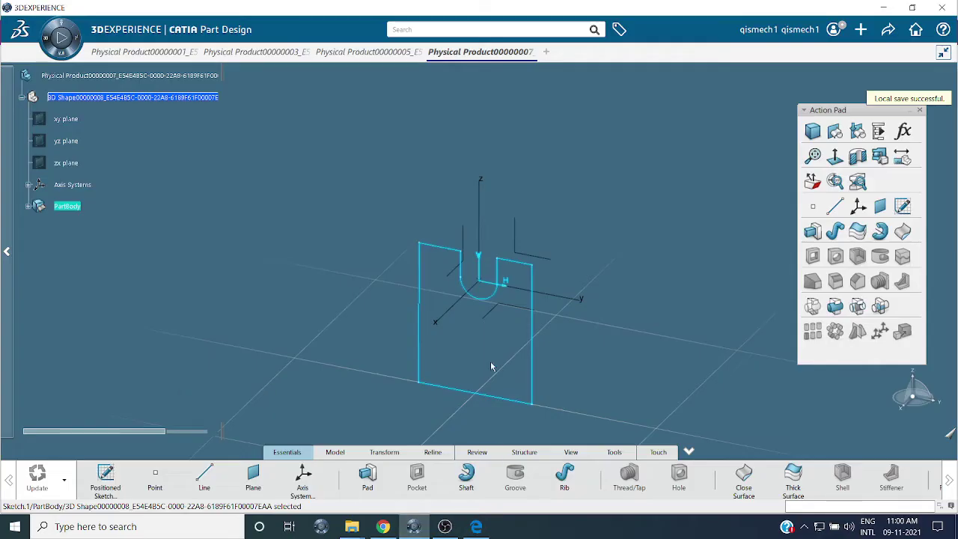
pyautogui.click(813, 231)
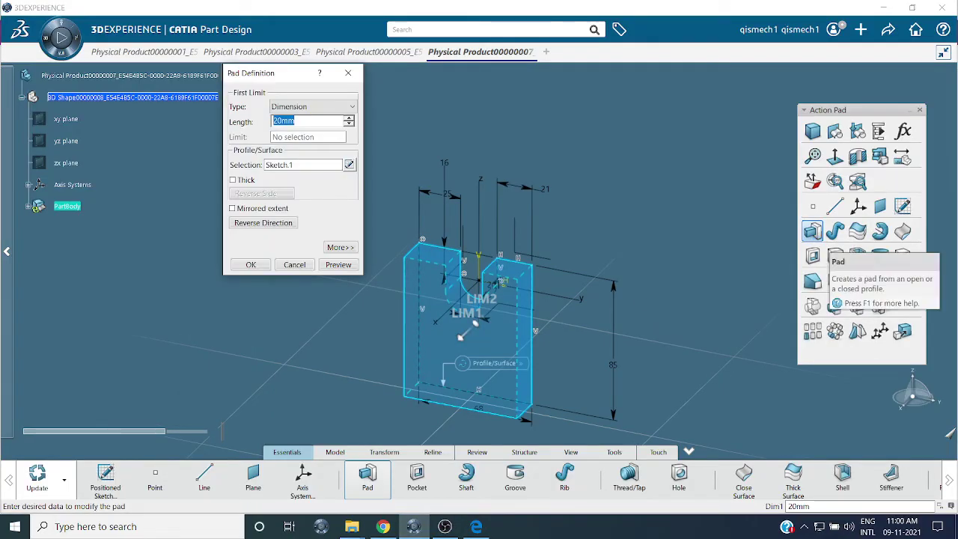
pyautogui.write('40')
pyautogui.press('Return')
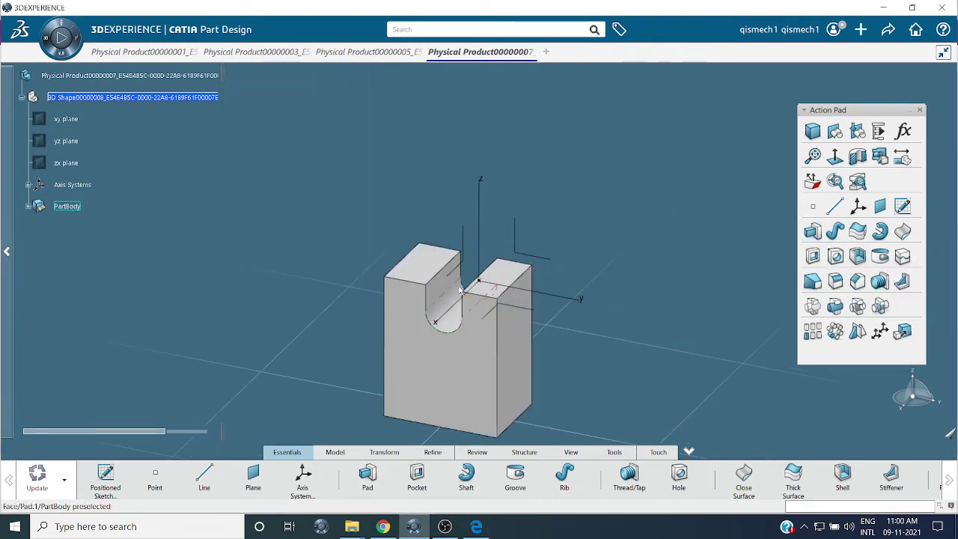
# Step: Start a sketch on the ZX plane and check the upper step's dimensions on the PDF drawing
pyautogui.click(480, 216)
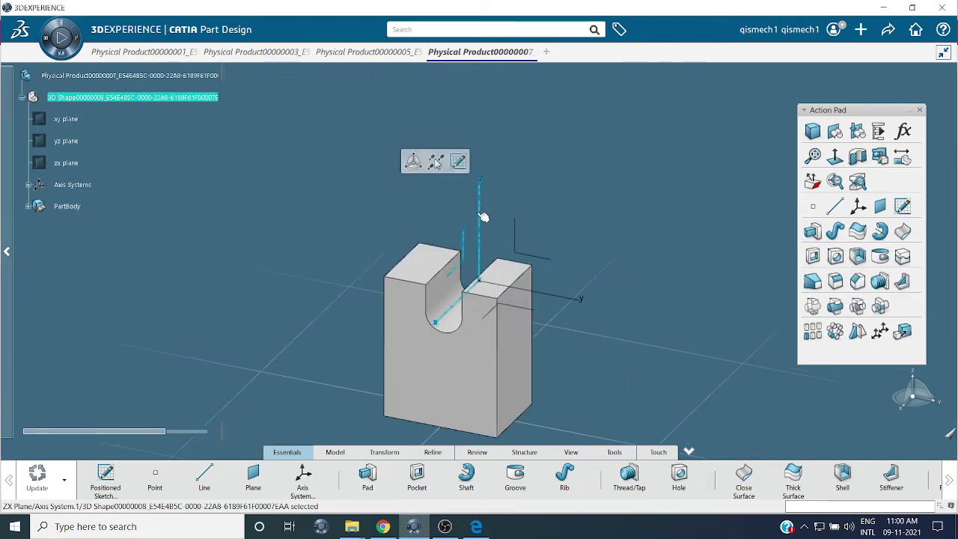
pyautogui.click(457, 162)
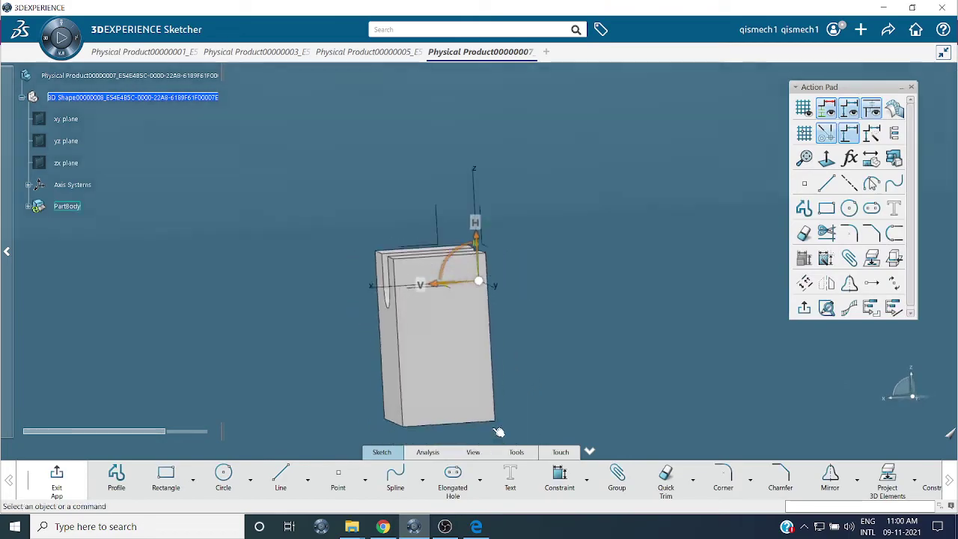
pyautogui.click(476, 526)
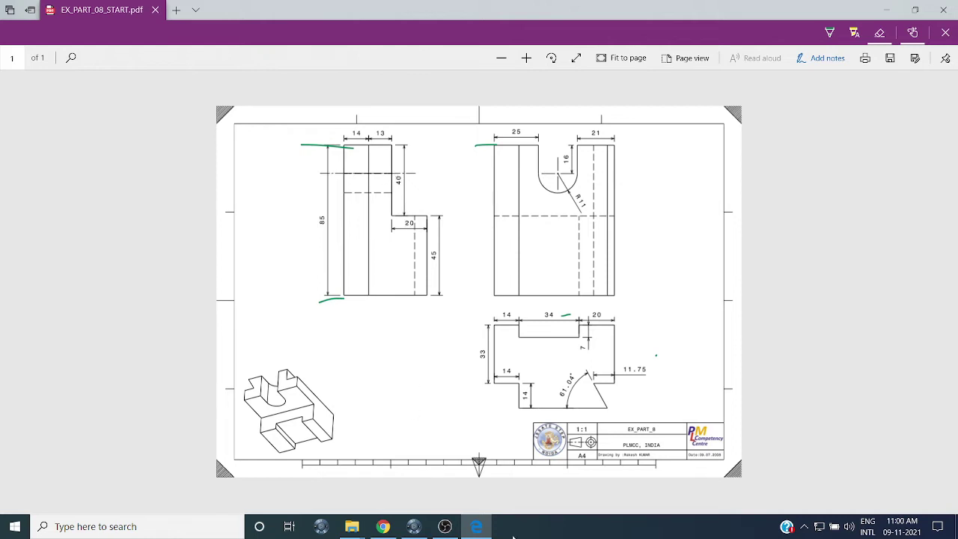
pyautogui.click(413, 526)
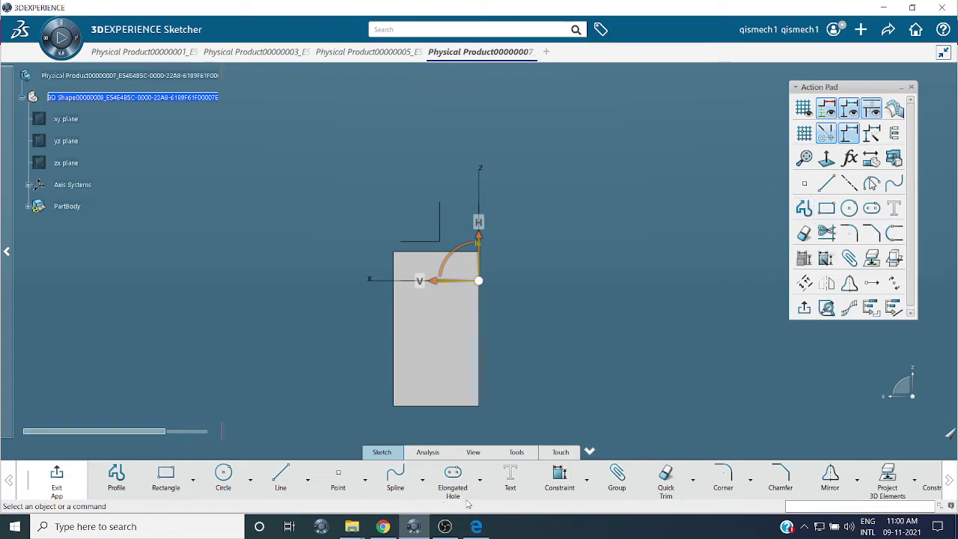
pyautogui.click(474, 527)
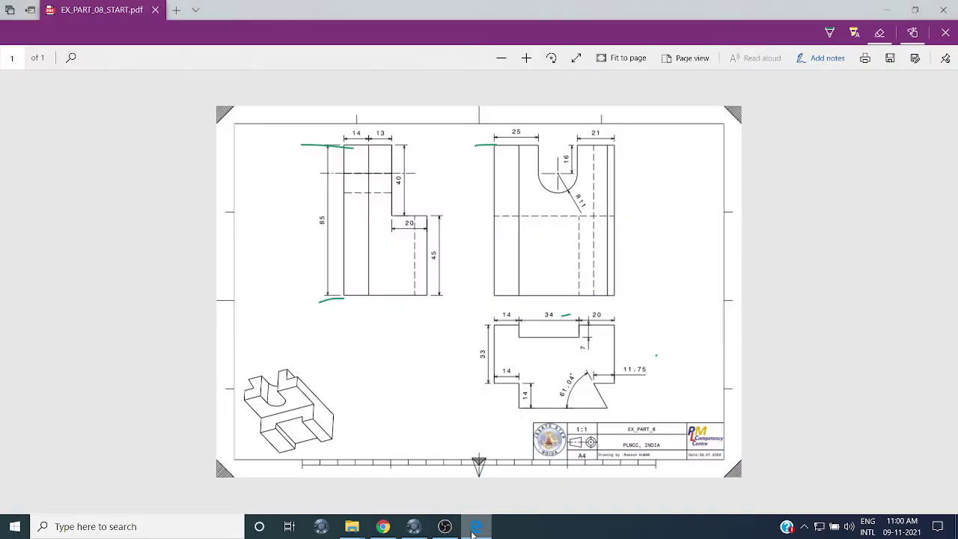
pyautogui.click(473, 528)
# Step: Sketch a rectangle about 27 mm wide just left of the pad, near its upper end
pyautogui.click(826, 209)
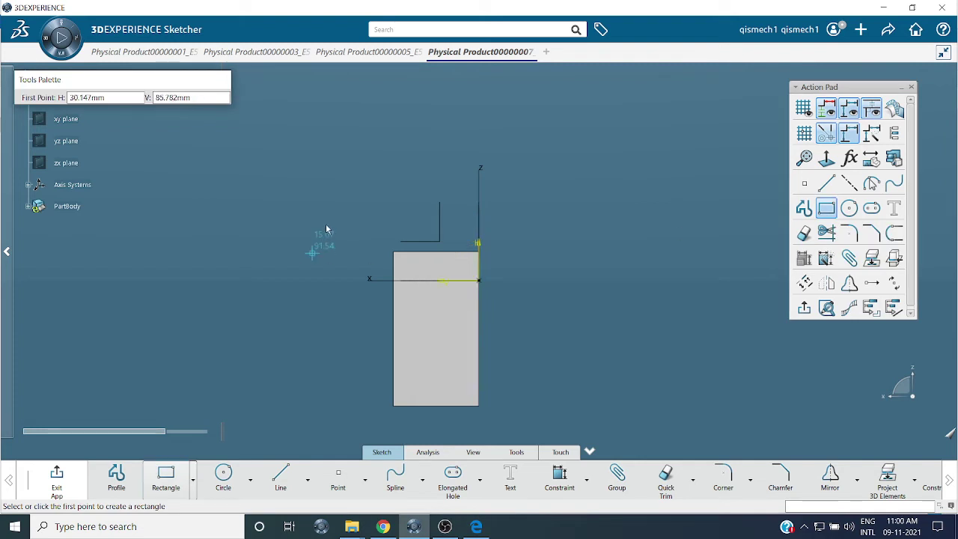
pyautogui.click(383, 243)
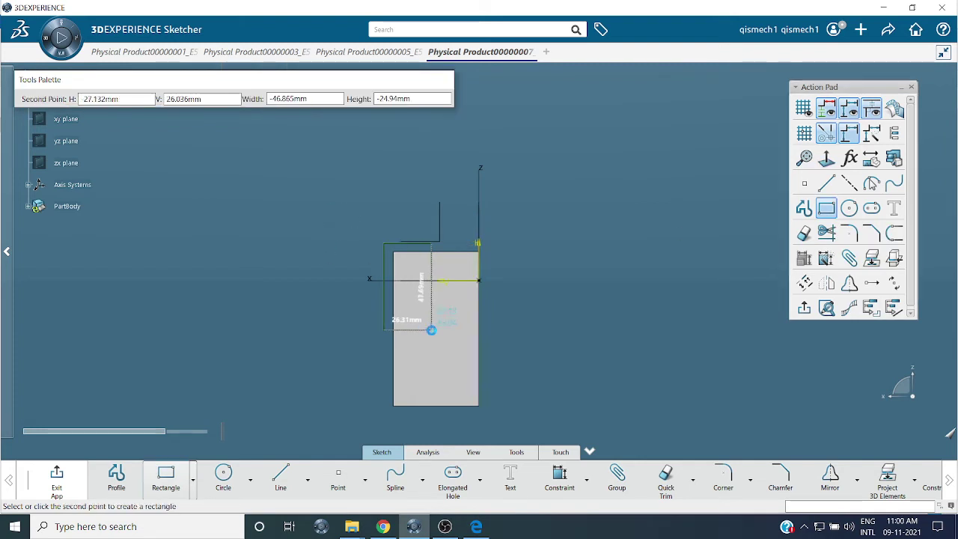
pyautogui.click(334, 327)
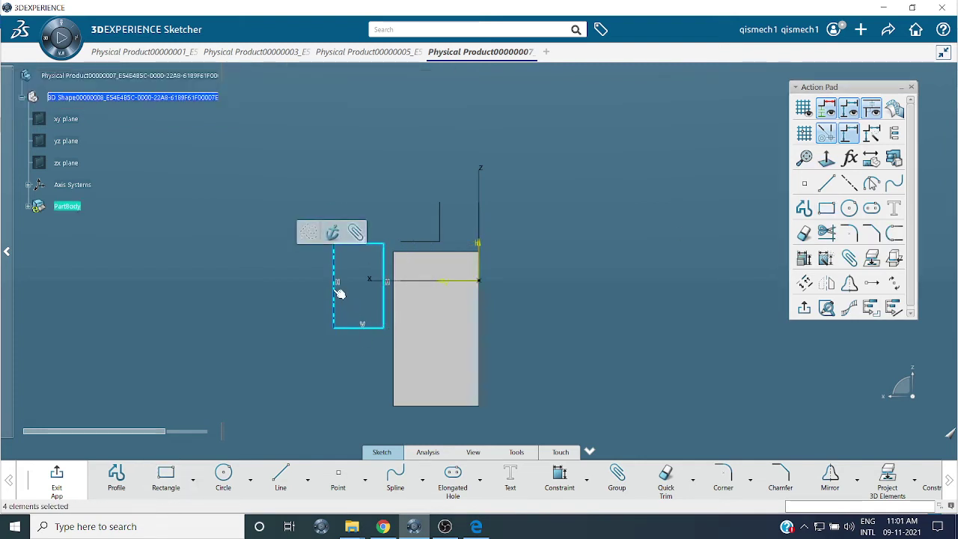
pyautogui.click(305, 295)
# Step: Dimension the rectangle's left vertical edge with a length of 40 mm
pyautogui.click(334, 301)
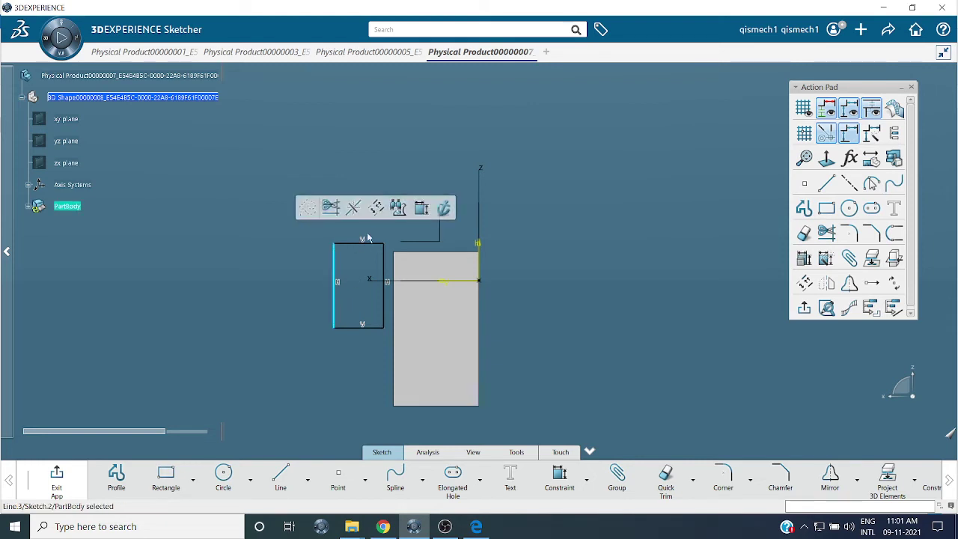
pyautogui.click(421, 208)
pyautogui.click(262, 272)
pyautogui.write('4')
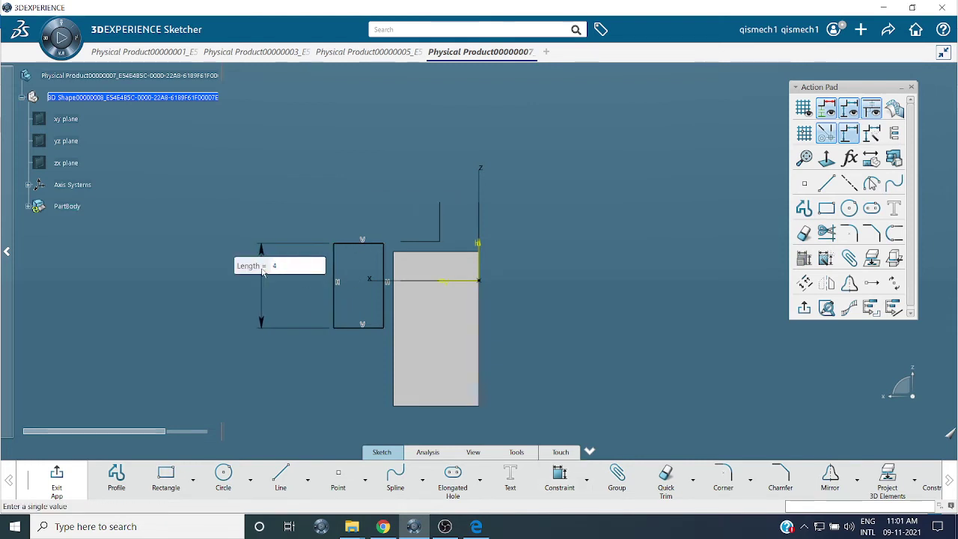
pyautogui.write('0')
pyautogui.press('Return')
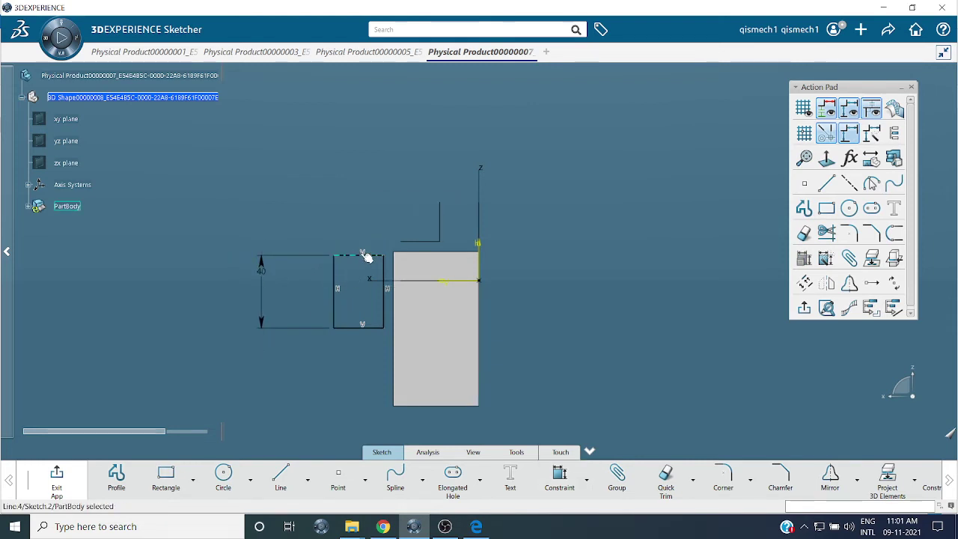
# Step: Dimension the rectangle's upper horizontal edge with a length of 20 mm
pyautogui.click(365, 256)
pyautogui.click(448, 171)
pyautogui.click(374, 185)
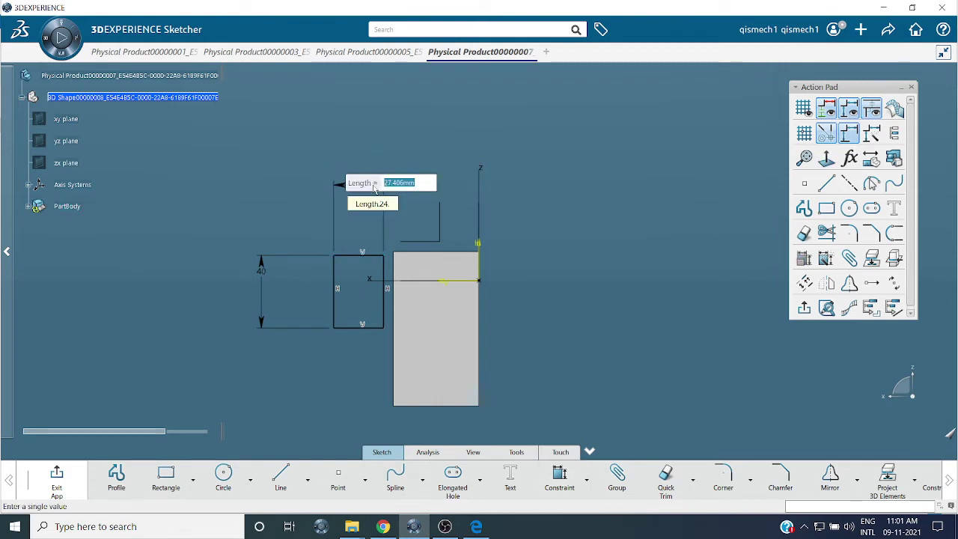
pyautogui.write('20')
pyautogui.press('Return')
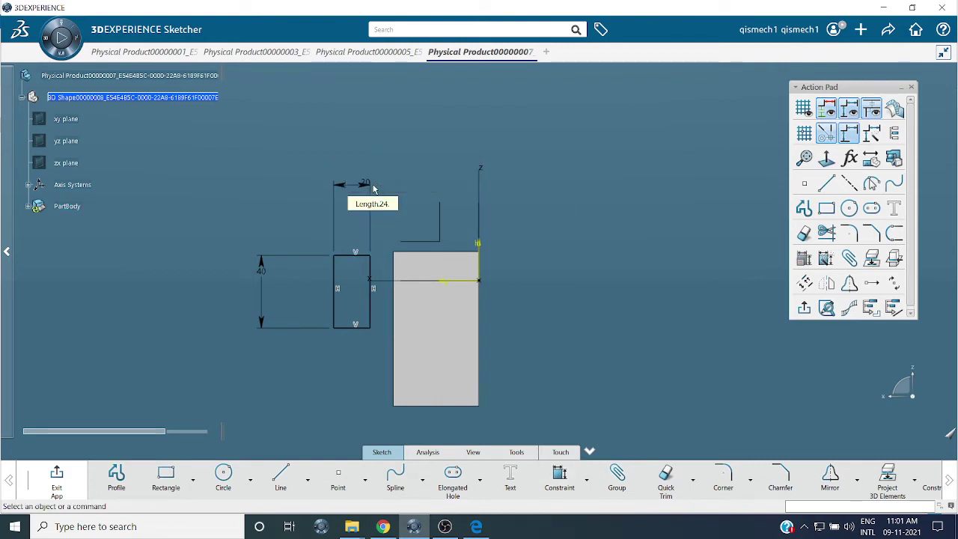
# Step: Constrain the rectangle's outer vertical edge coincident with the block's adjacent vertical edge
pyautogui.click(337, 293)
pyautogui.click(447, 199)
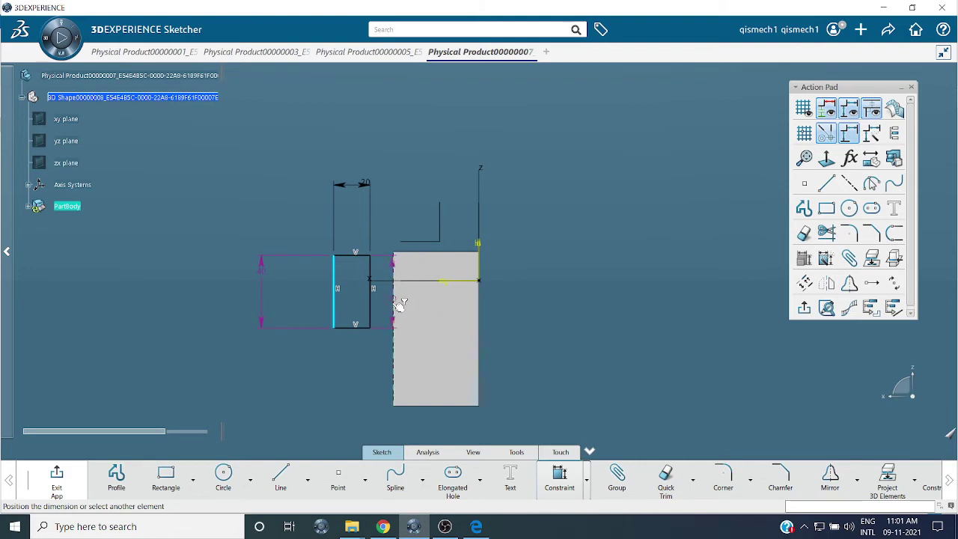
pyautogui.rightClick(418, 108)
pyautogui.click(458, 191)
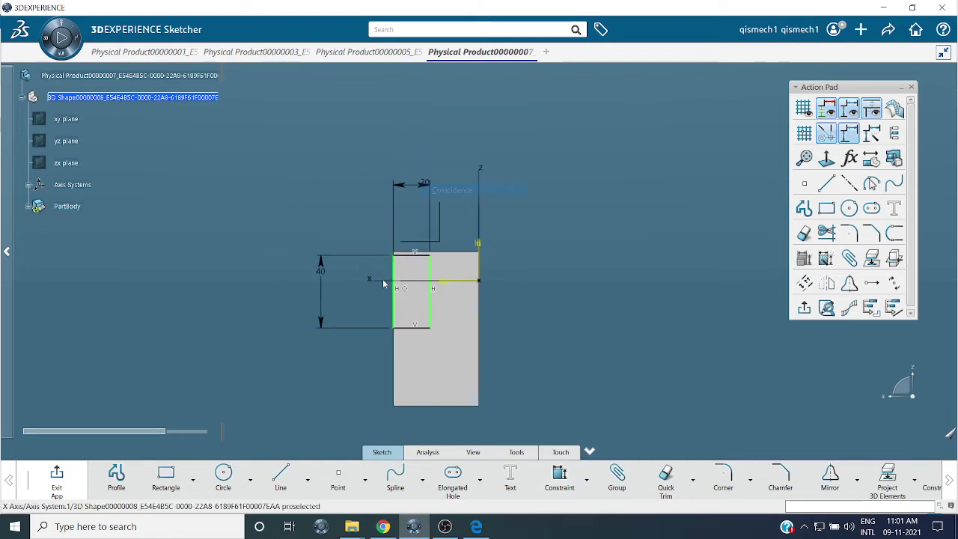
# Step: Constrain the rectangle's upper horizontal edge coincident with the block's upper edge
pyautogui.click(413, 255)
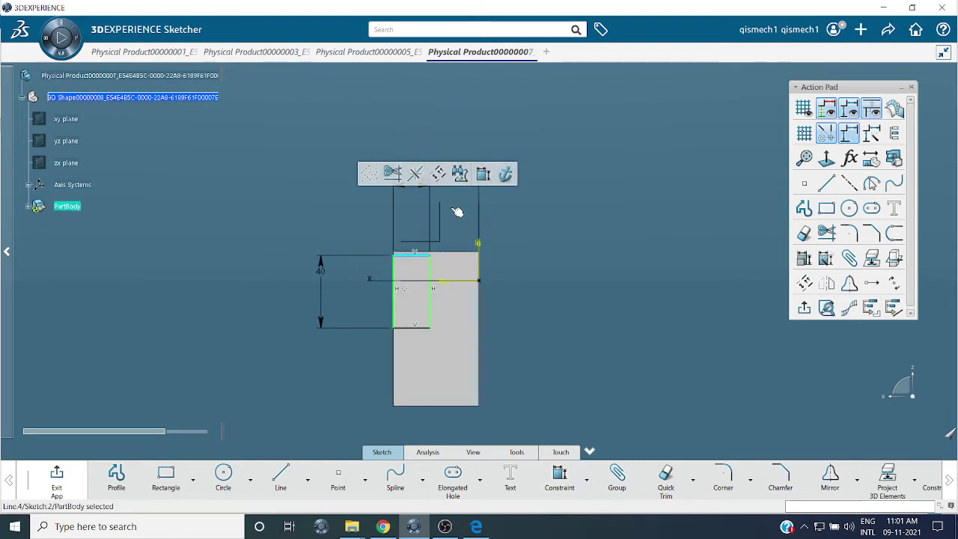
pyautogui.click(483, 176)
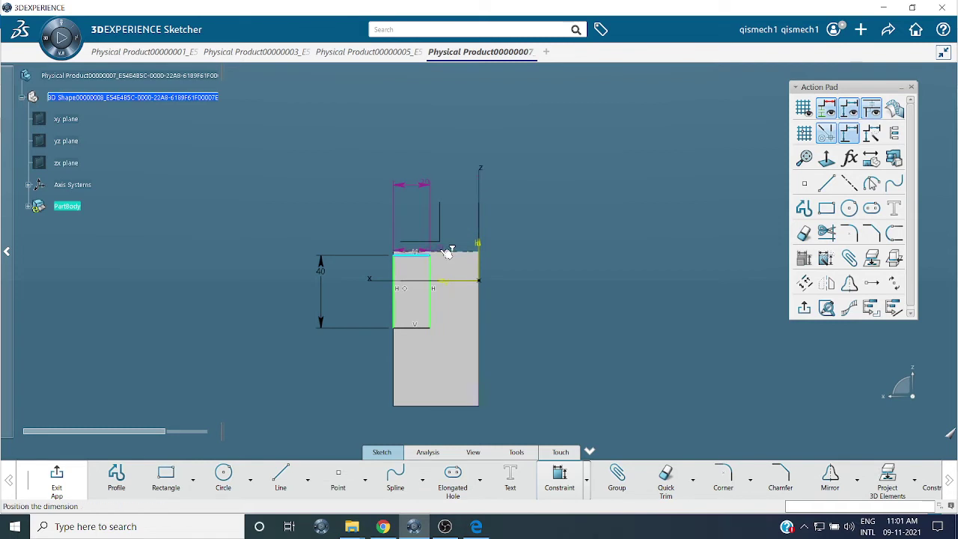
pyautogui.rightClick(446, 158)
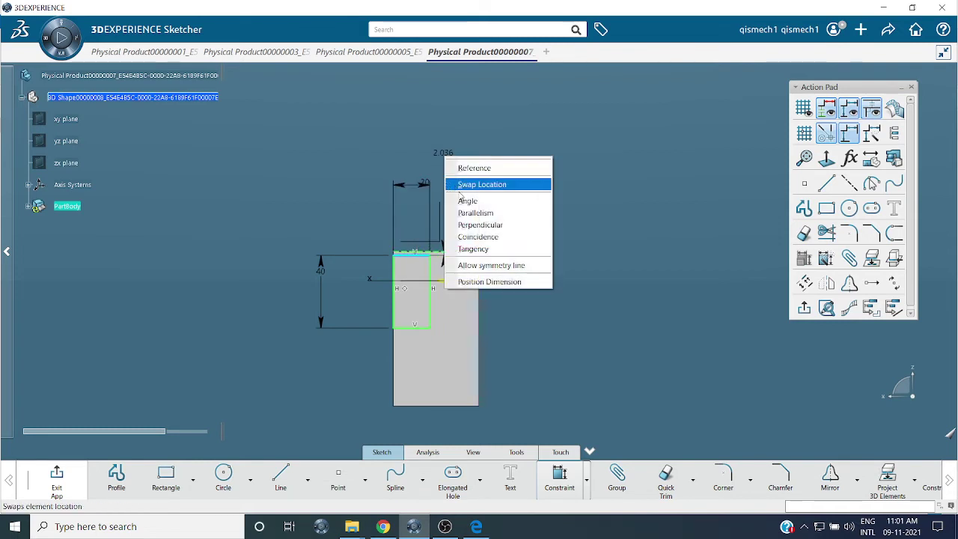
pyautogui.click(477, 237)
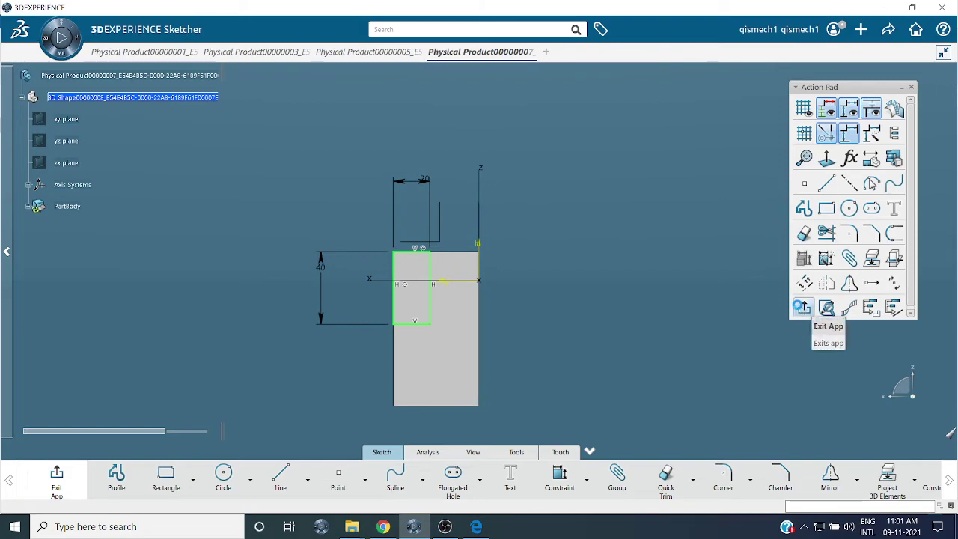
# Step: Finish the sketch and cut it as a pocket 100 mm deep with mirrored extent
pyautogui.click(802, 307)
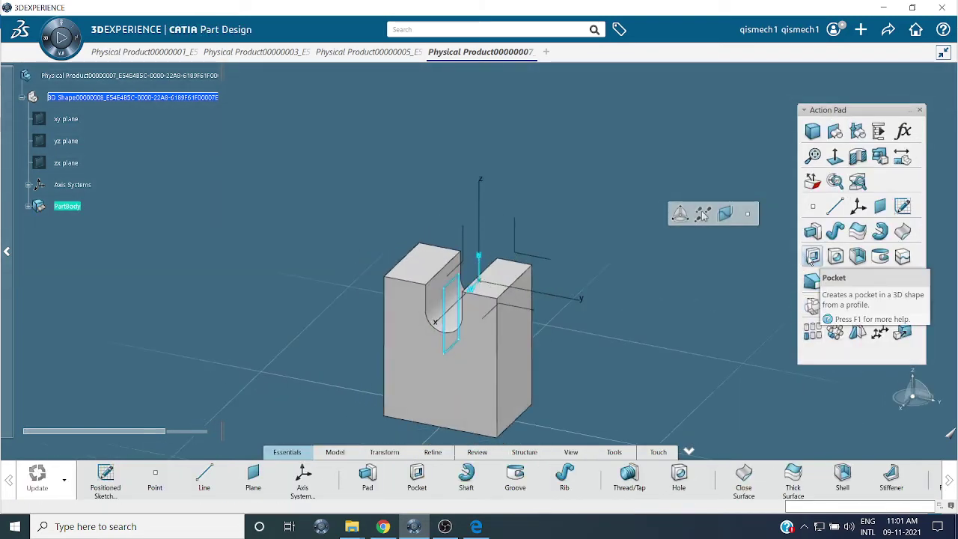
pyautogui.click(811, 257)
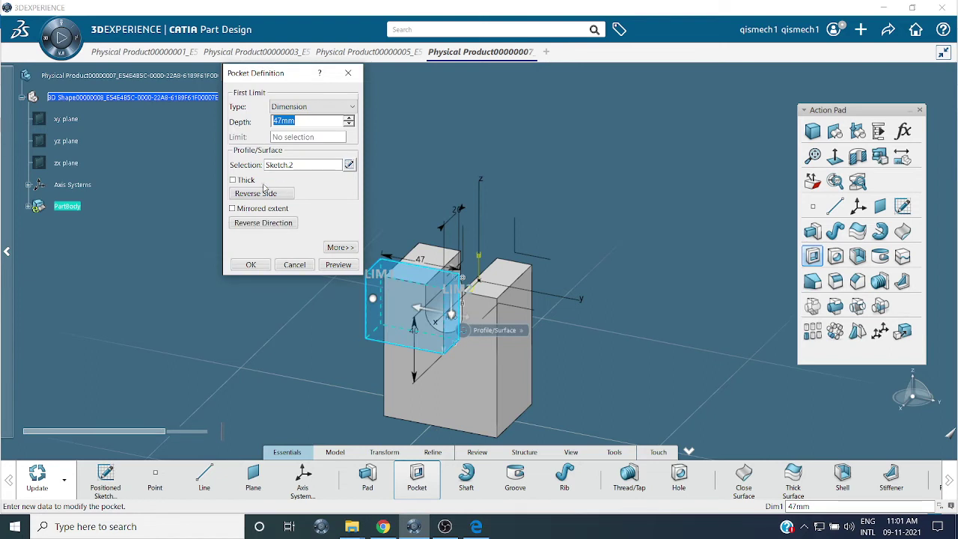
pyautogui.click(249, 212)
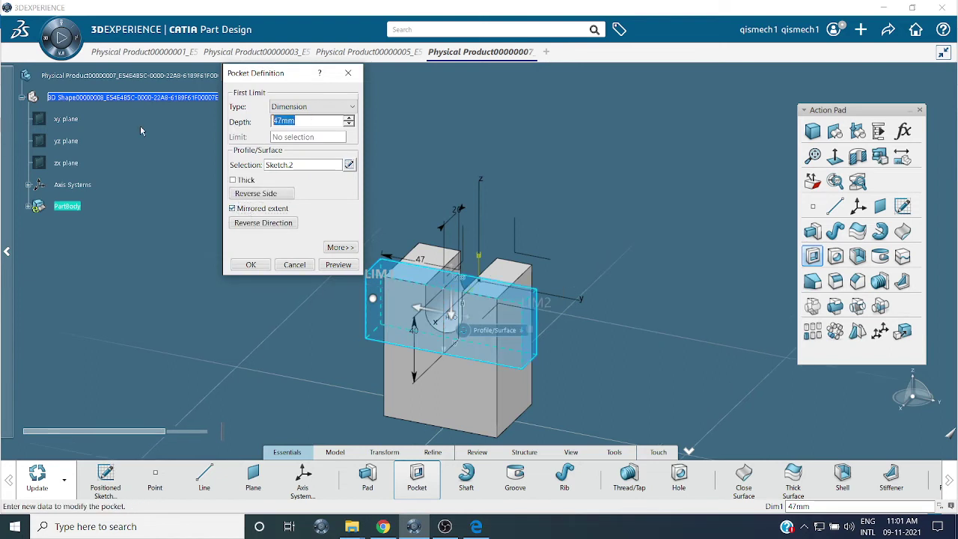
pyautogui.write('100')
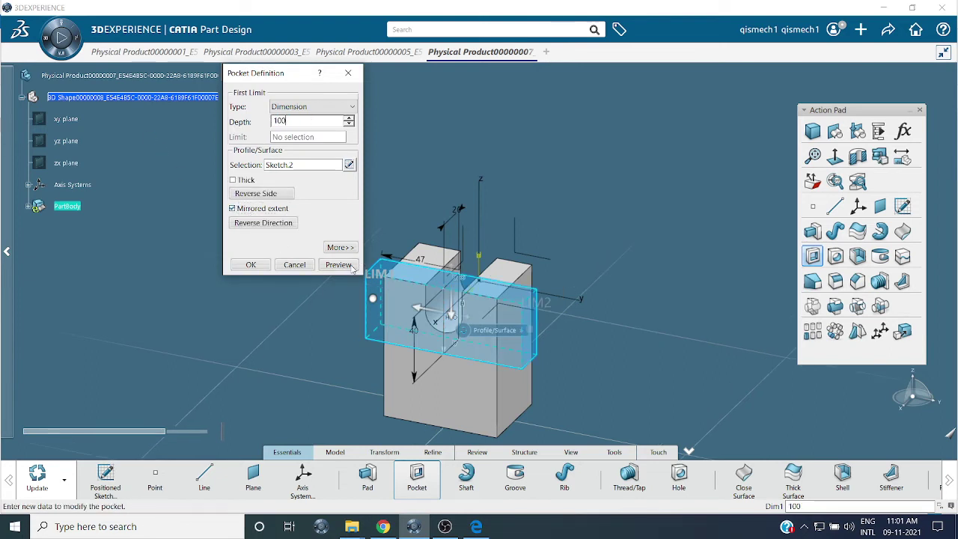
pyautogui.click(349, 266)
pyautogui.click(250, 264)
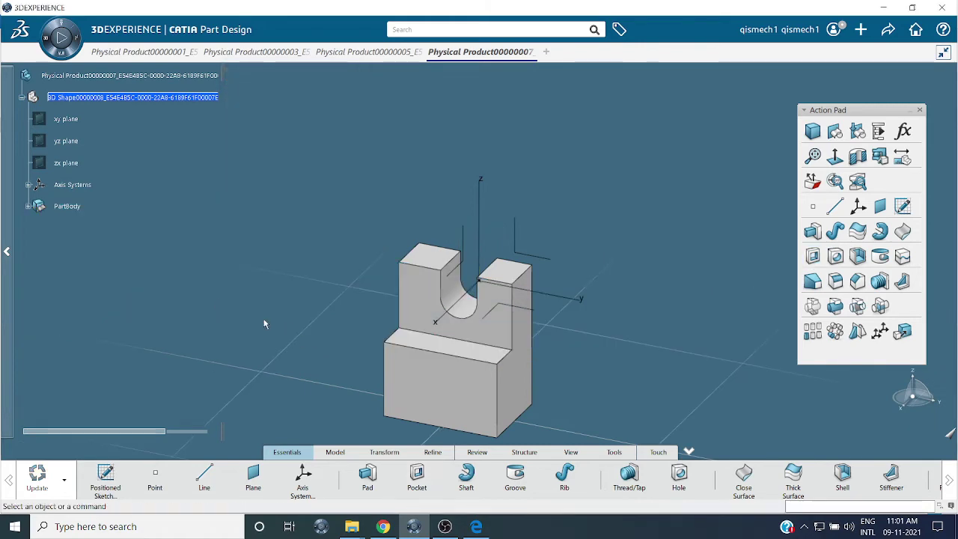
# Step: Check the remaining features on the PDF drawing and start a sketch on the XY plane
pyautogui.moveTo(277, 324); pyautogui.dragTo(584, 374, button='middle')
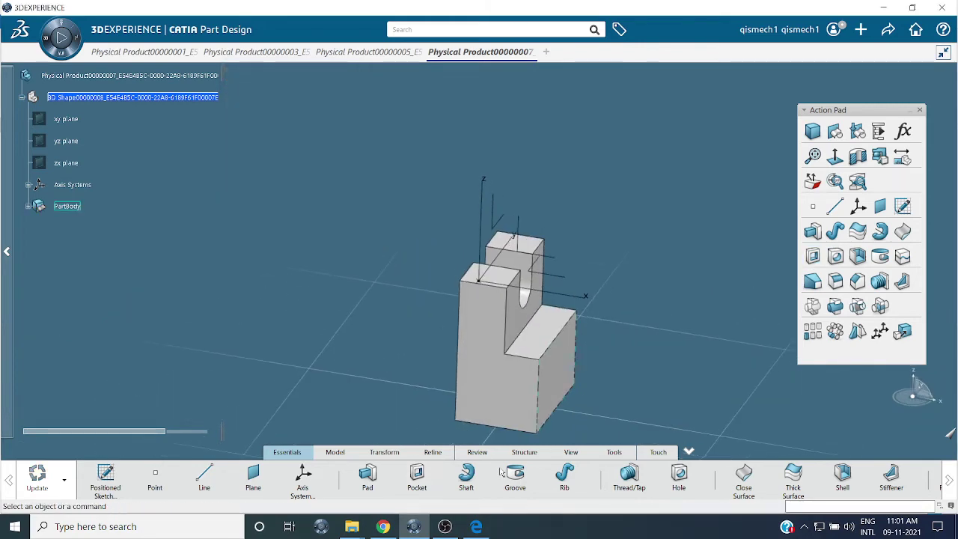
pyautogui.click(476, 526)
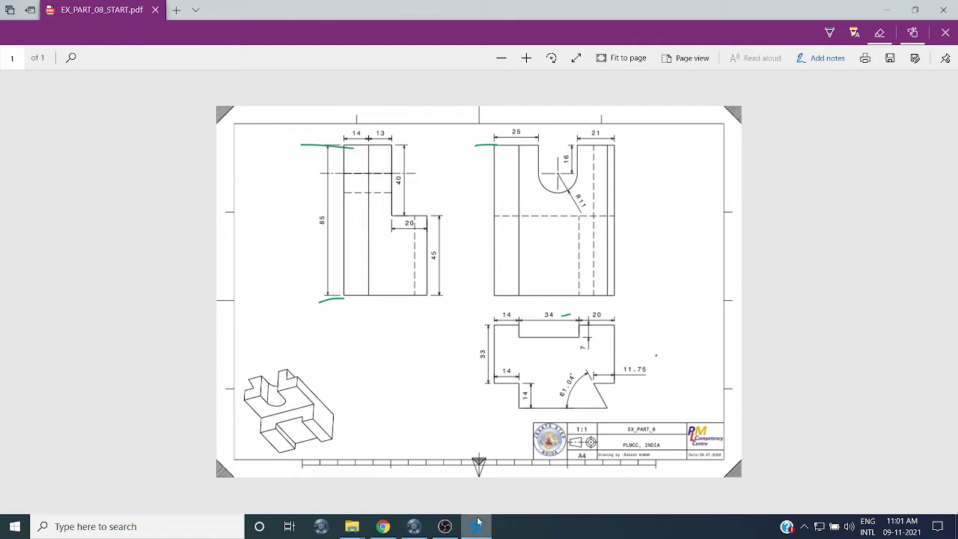
pyautogui.click(413, 526)
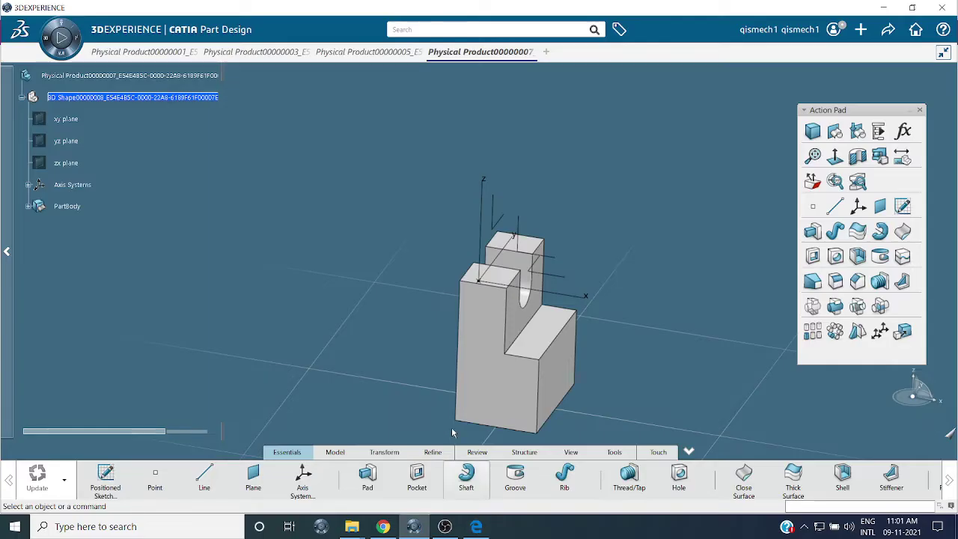
pyautogui.click(552, 277)
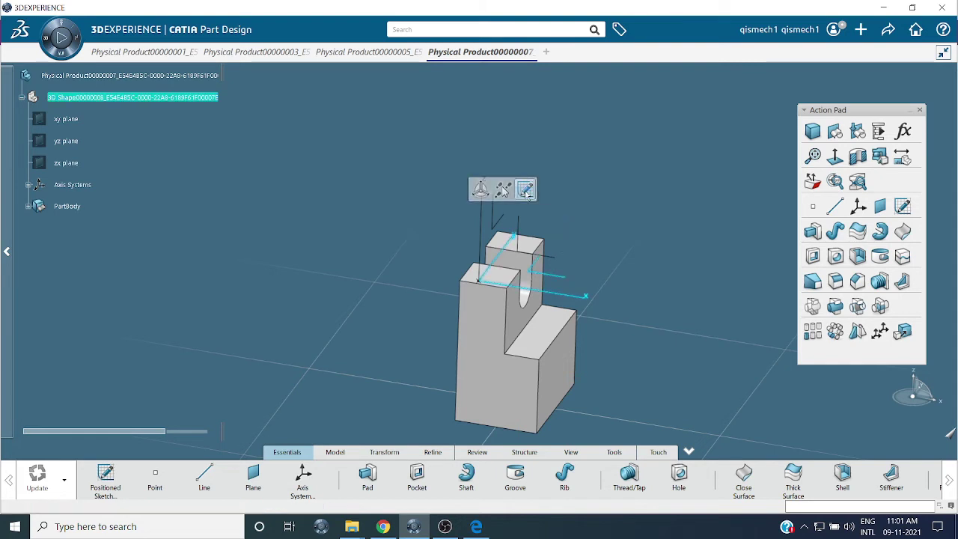
pyautogui.click(525, 190)
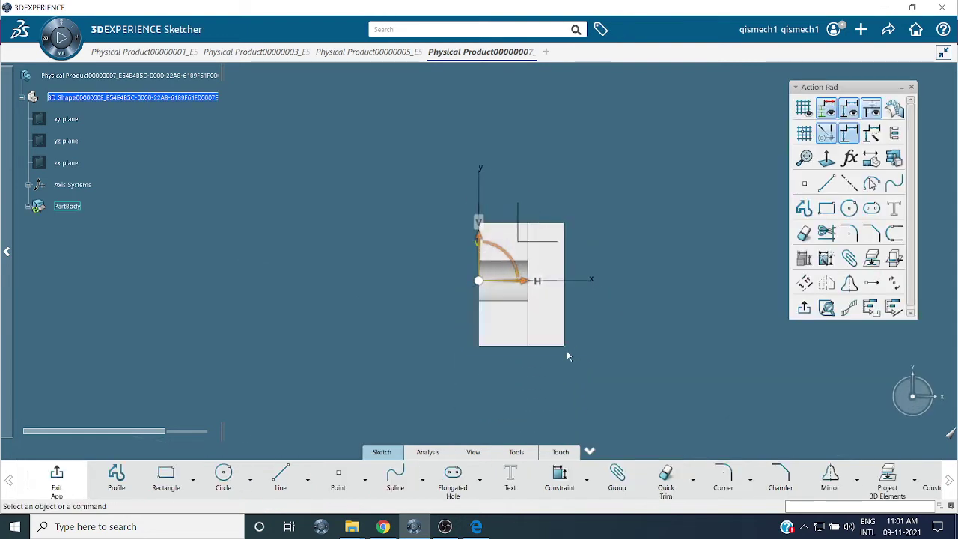
# Step: Sketch a rectangle about 24 mm wide and 37 mm tall across the lower step's outer edge, and check the recess dimensions on the PDF drawing
pyautogui.click(826, 209)
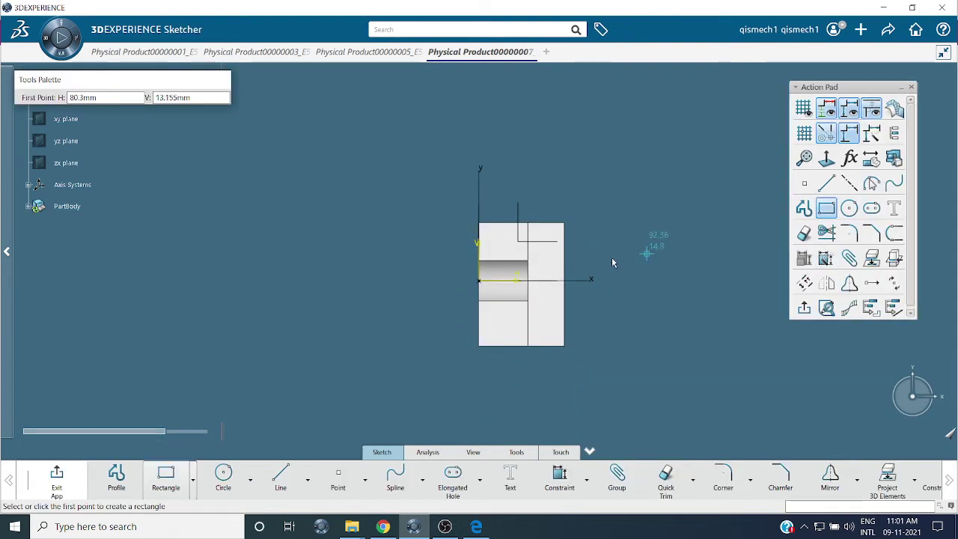
pyautogui.click(541, 255)
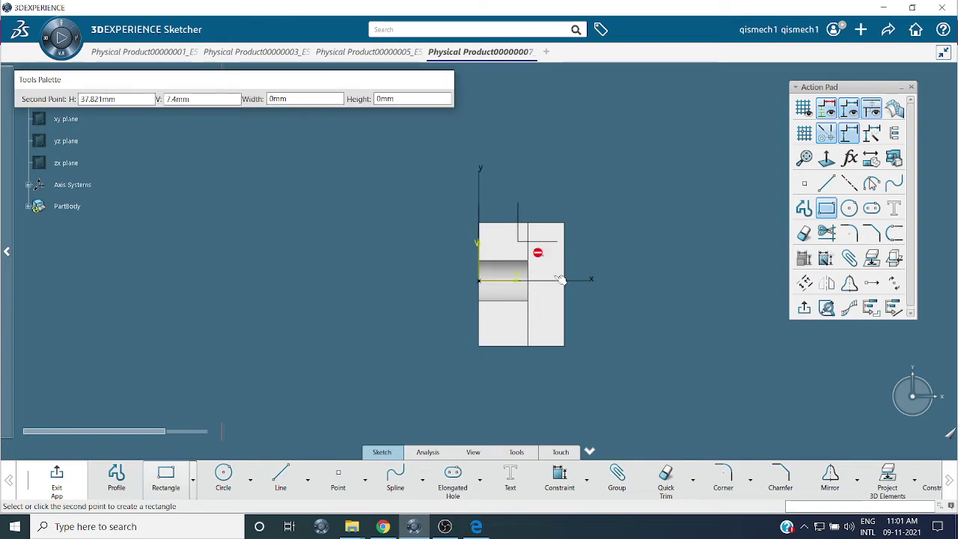
pyautogui.click(587, 323)
pyautogui.click(476, 526)
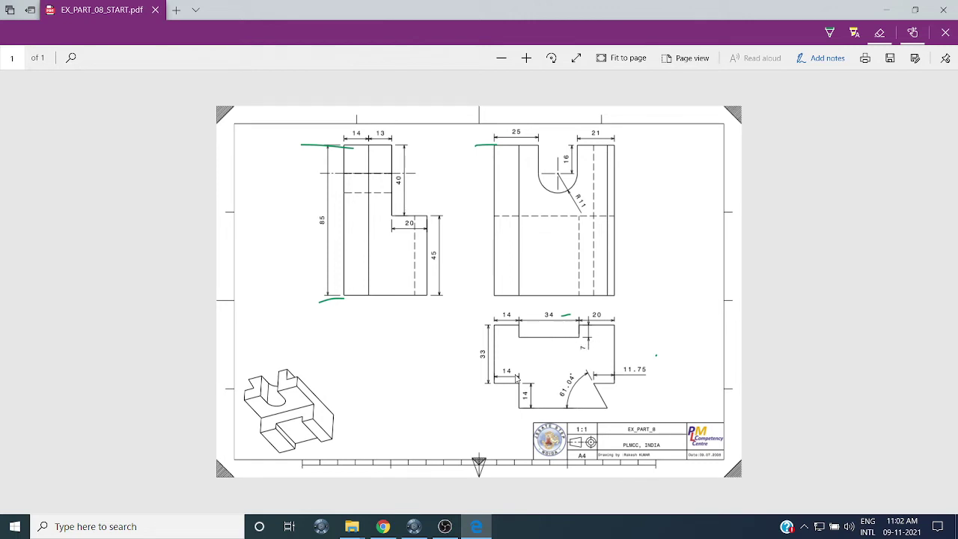
pyautogui.click(476, 526)
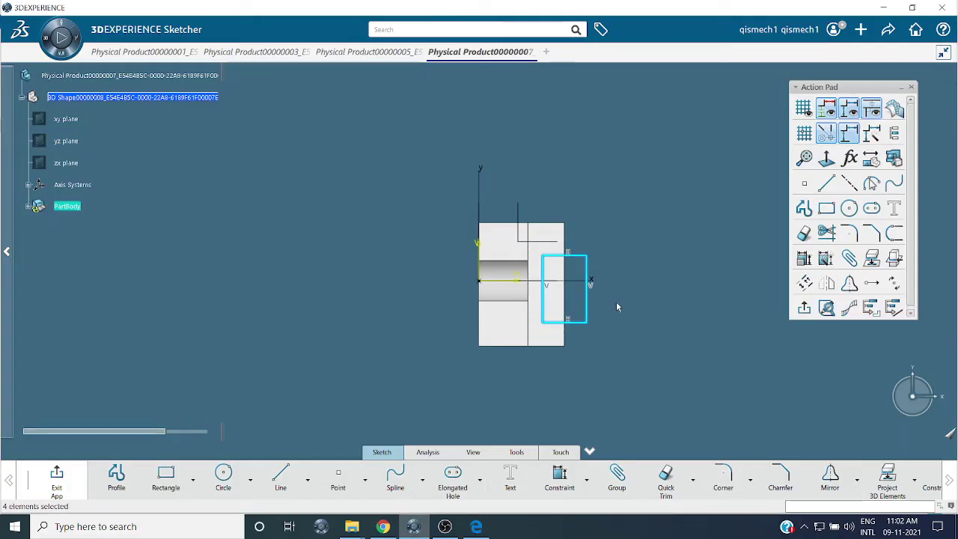
# Step: Dimension the rectangle's outer vertical edge with a length of 34 mm
pyautogui.click(588, 299)
pyautogui.click(626, 206)
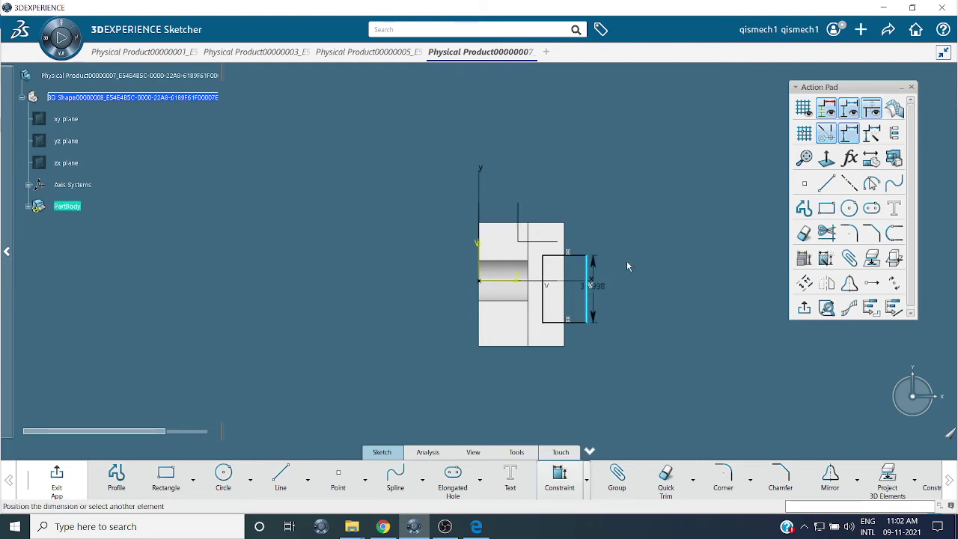
pyautogui.click(627, 266)
pyautogui.write('34')
pyautogui.press('Return')
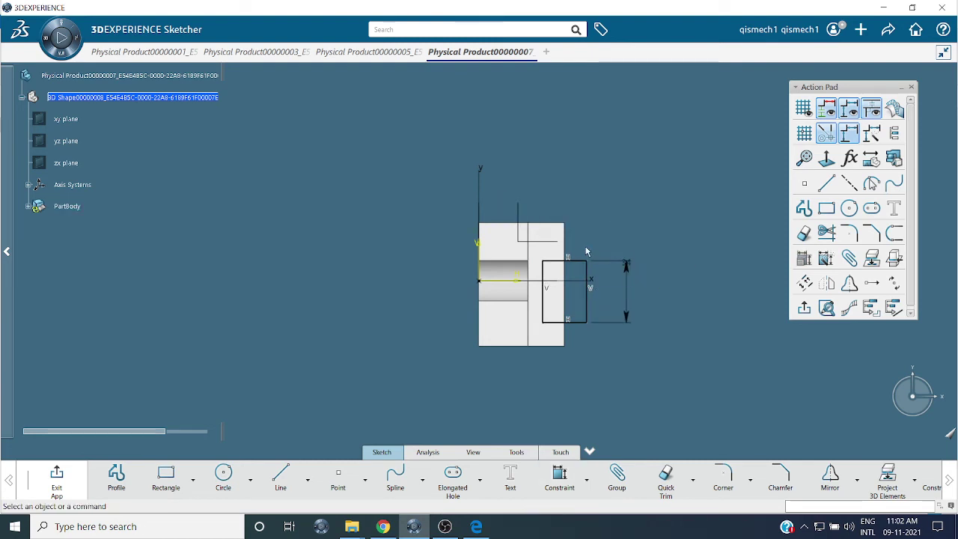
# Step: Dimension the rectangle's upper horizontal edge with a length of 7 mm
pyautogui.click(581, 261)
pyautogui.click(620, 180)
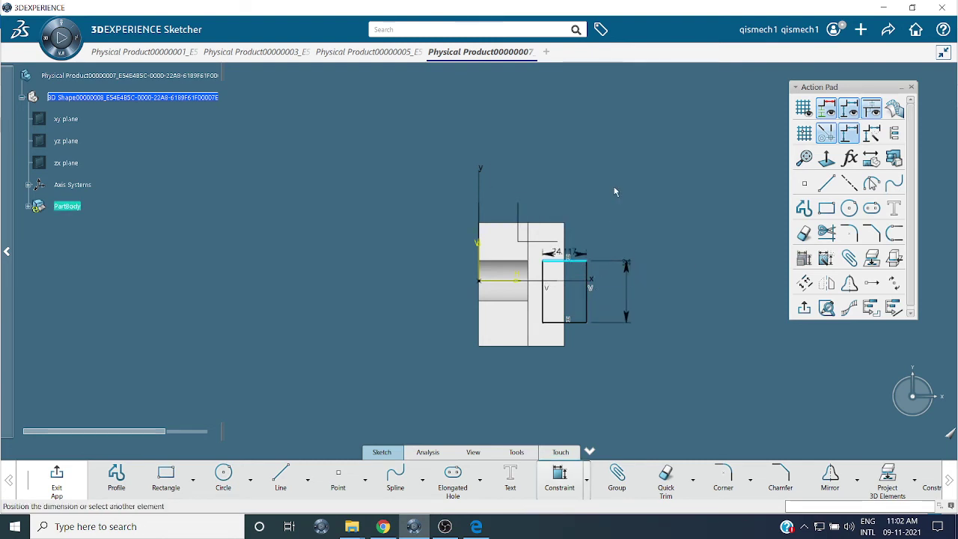
pyautogui.click(591, 236)
pyautogui.write('7')
pyautogui.press('Return')
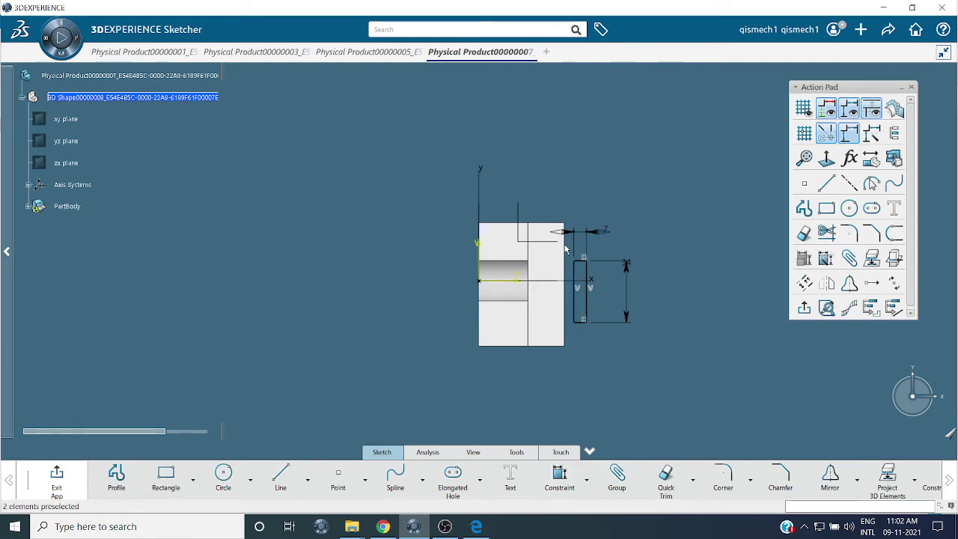
# Step: Dimension the distance between the rectangle's upper edge and the block's upper edge as 20 mm
pyautogui.click(586, 262)
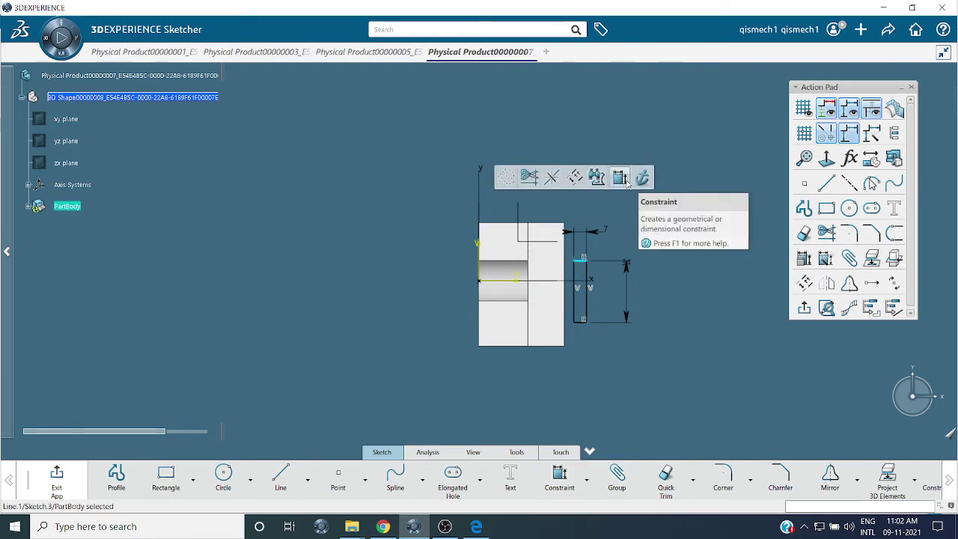
pyautogui.click(620, 181)
pyautogui.click(684, 187)
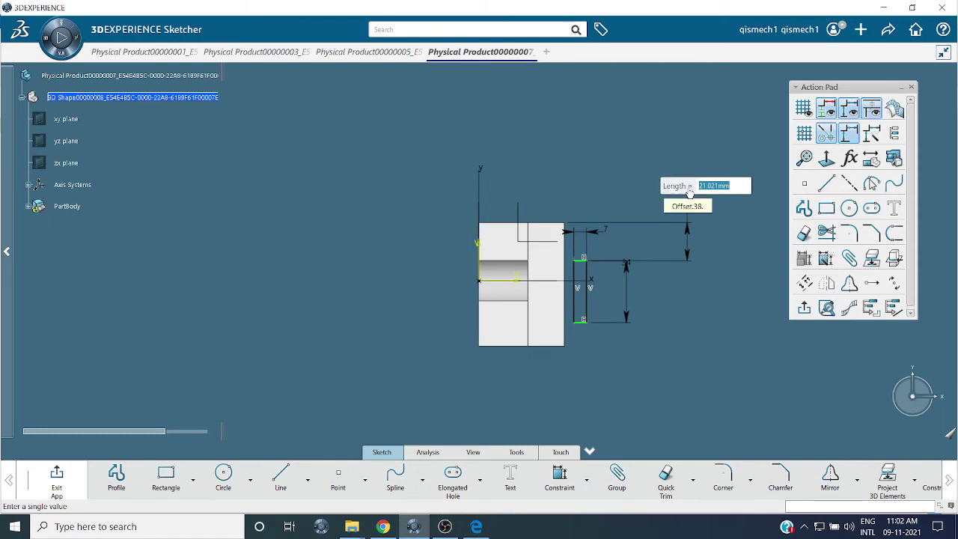
pyautogui.write('20')
pyautogui.press('Return')
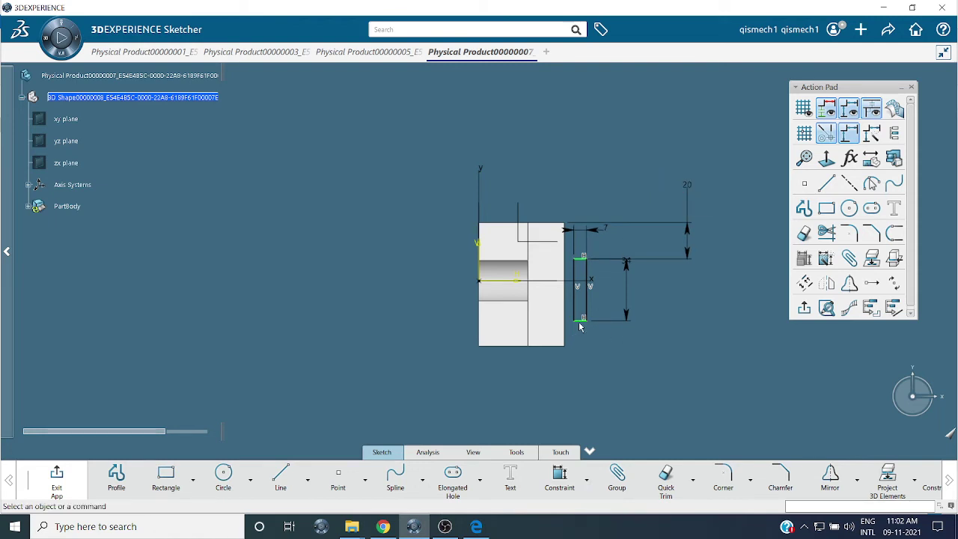
# Step: Try to dimension the distance between the rectangle's lower edge and the block's lower edge, and undo that dimension
pyautogui.click(580, 324)
pyautogui.click(632, 229)
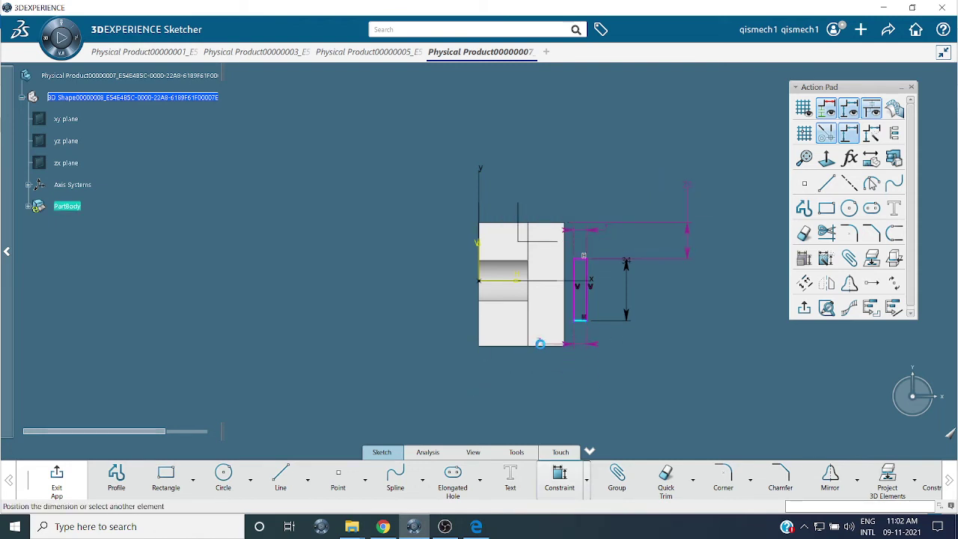
pyautogui.click(539, 343)
pyautogui.click(677, 350)
pyautogui.press('Return')
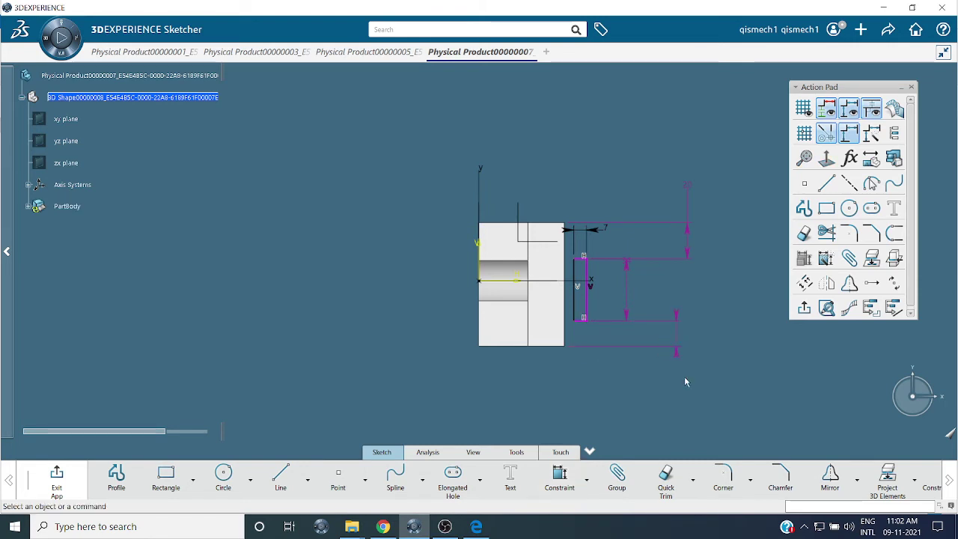
pyautogui.hotkey('ctrl', 'z')
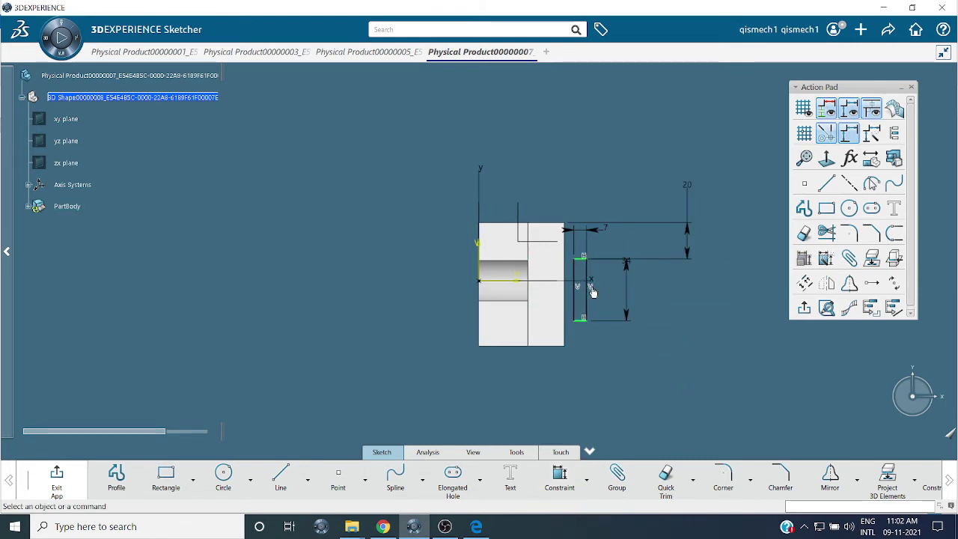
# Step: Constrain the rectangle's outer vertical edge coincident with the block's outer edge on the step side
pyautogui.click(585, 303)
pyautogui.click(626, 211)
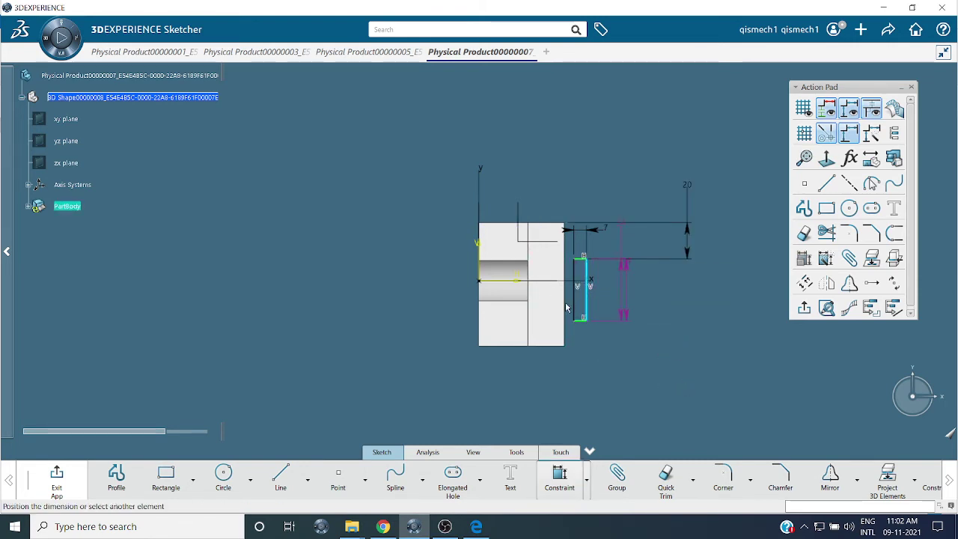
pyautogui.click(565, 335)
pyautogui.rightClick(673, 366)
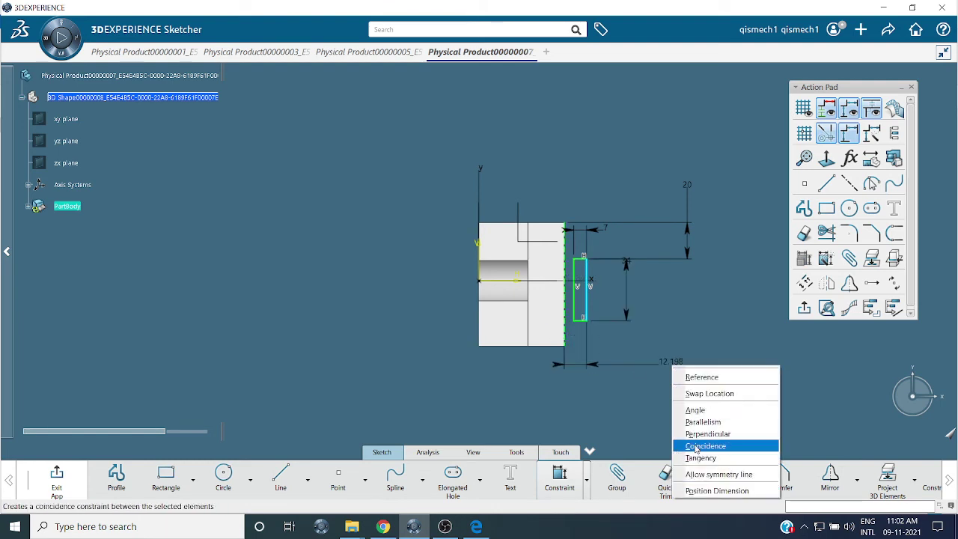
pyautogui.click(700, 447)
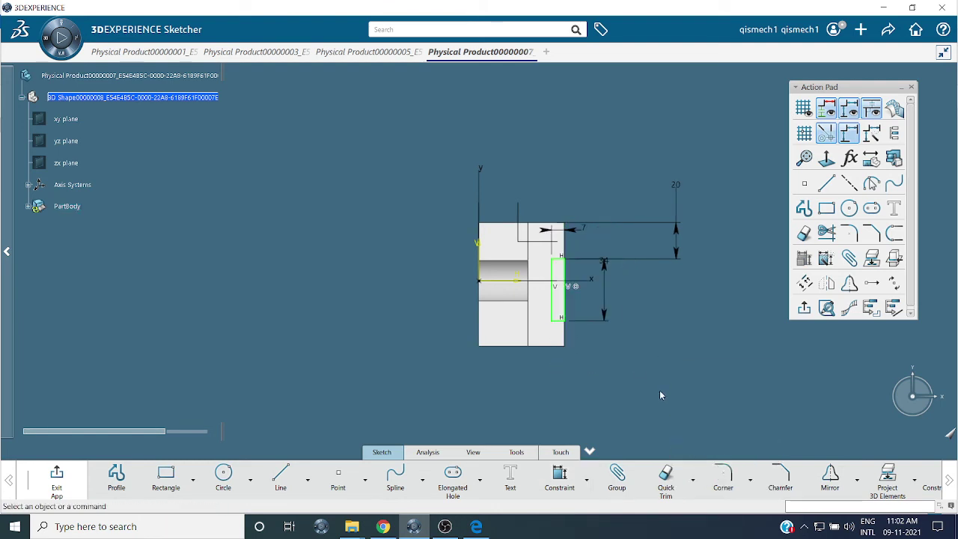
# Step: Sketch a closed triangle about 11.5 mm wide and 14 mm high in the block's upper corner along the Y axis
pyautogui.click(803, 208)
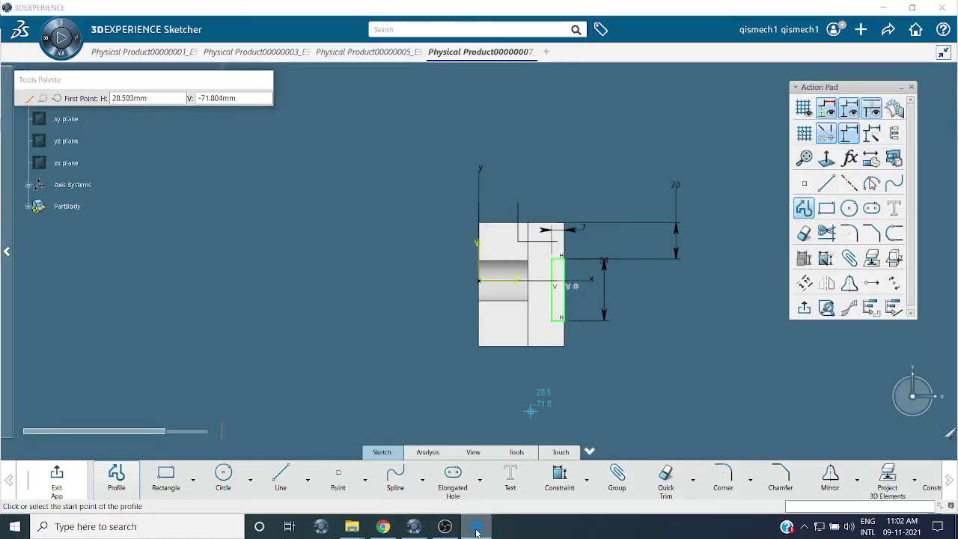
pyautogui.click(476, 528)
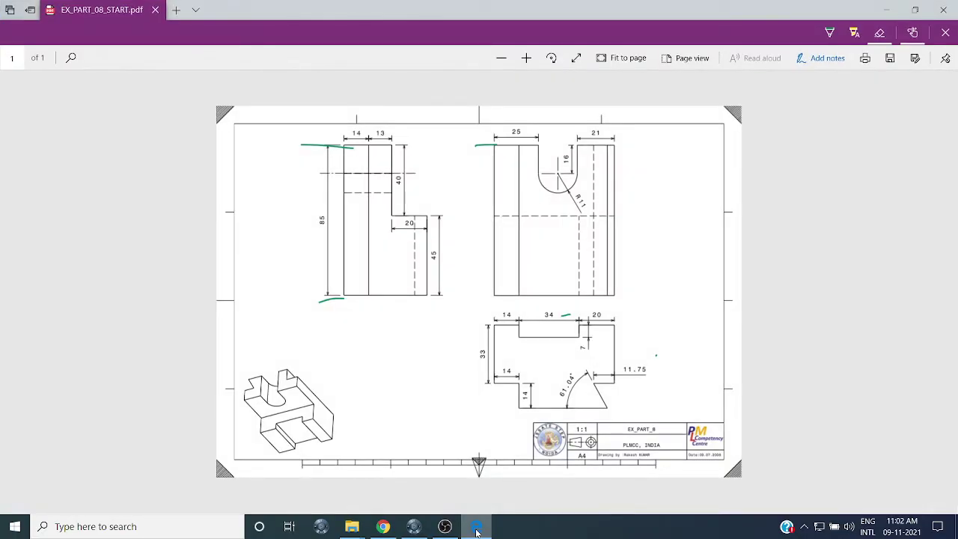
pyautogui.click(476, 529)
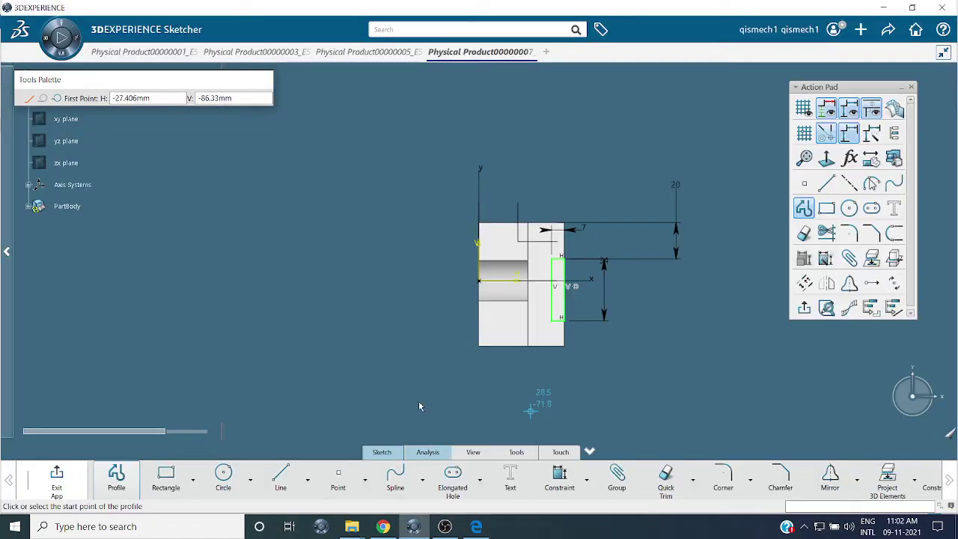
pyautogui.click(482, 251)
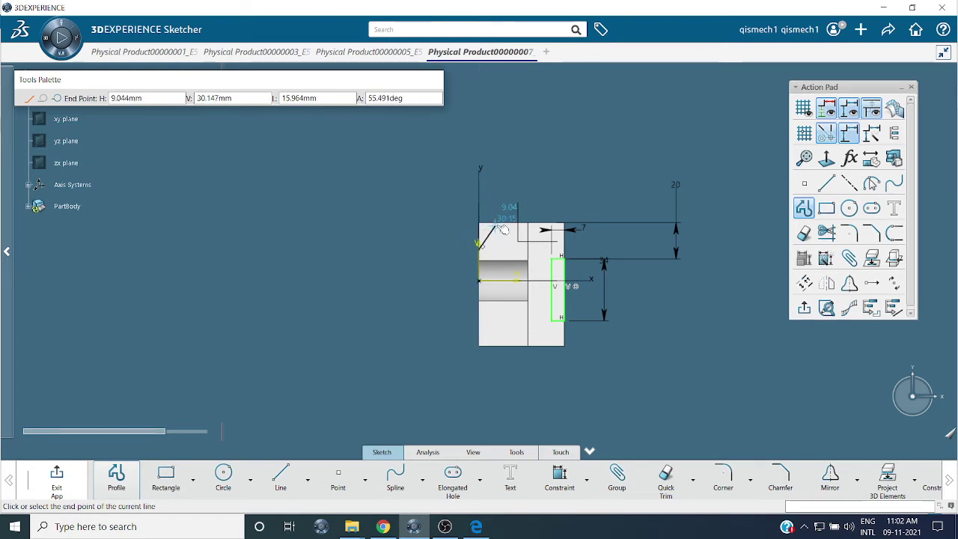
pyautogui.click(506, 226)
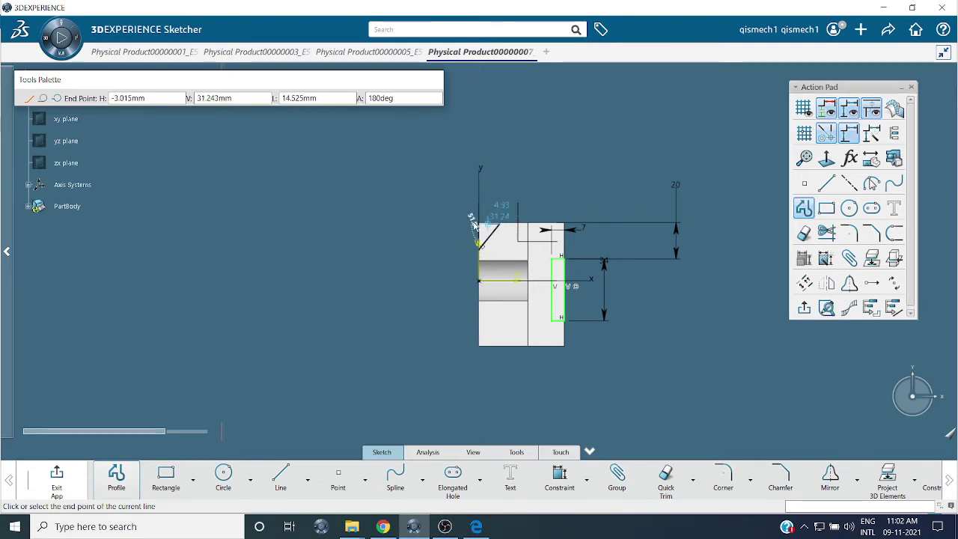
pyautogui.click(479, 226)
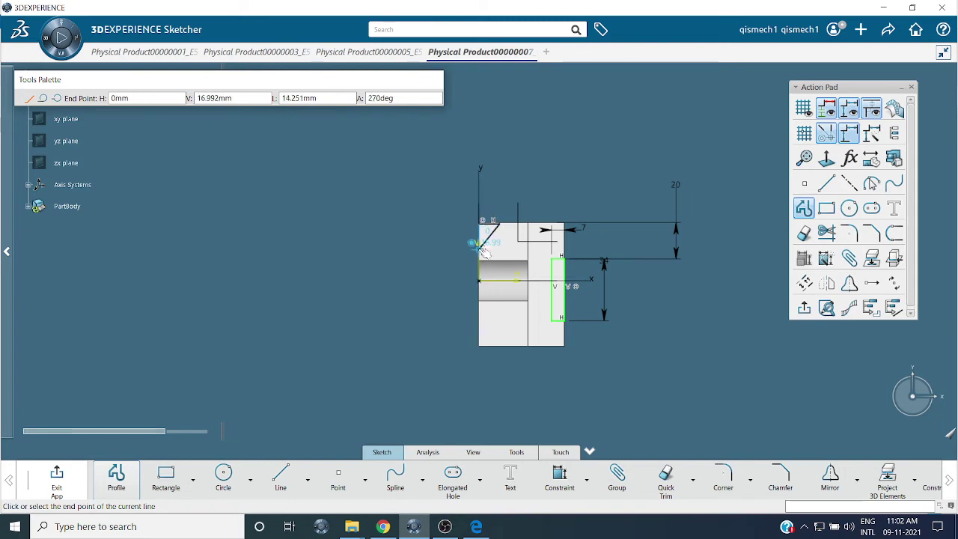
pyautogui.click(479, 251)
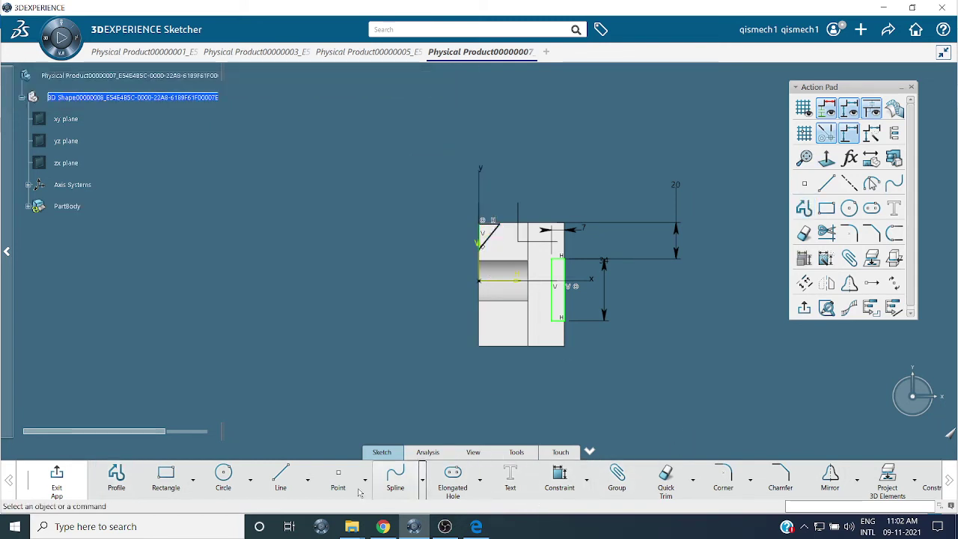
# Step: Sketch a rectangle about 17.5 mm wide and 21.4 mm high over the block's lower corner on the Y-axis side
pyautogui.click(166, 476)
pyautogui.click(461, 318)
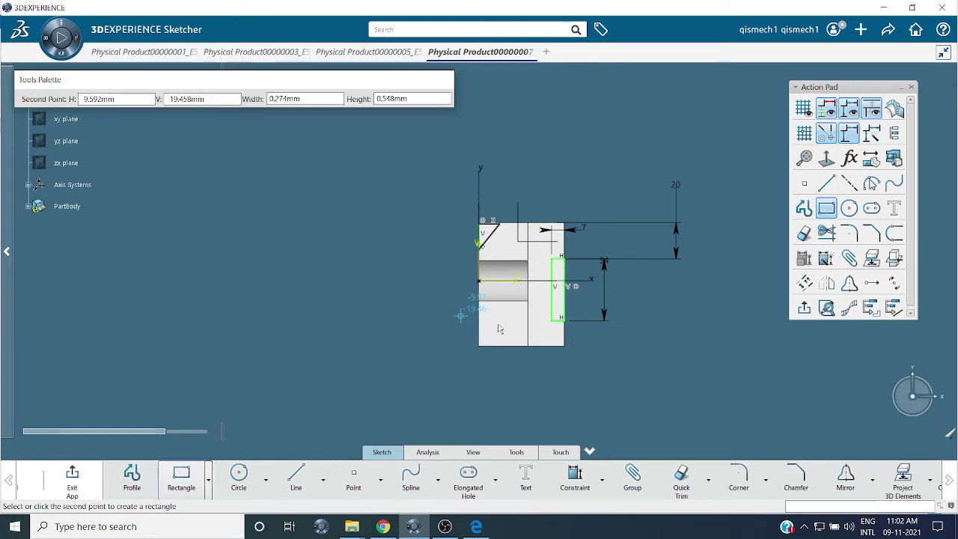
pyautogui.click(492, 355)
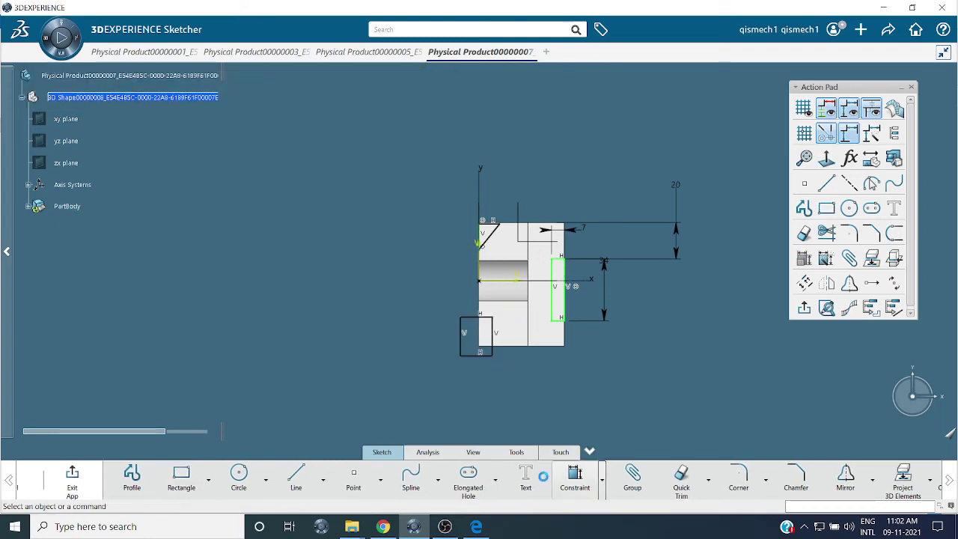
# Step: Check the PDF drawing and dimension the triangle's upper horizontal edge with a length of 11.75 mm
pyautogui.click(476, 527)
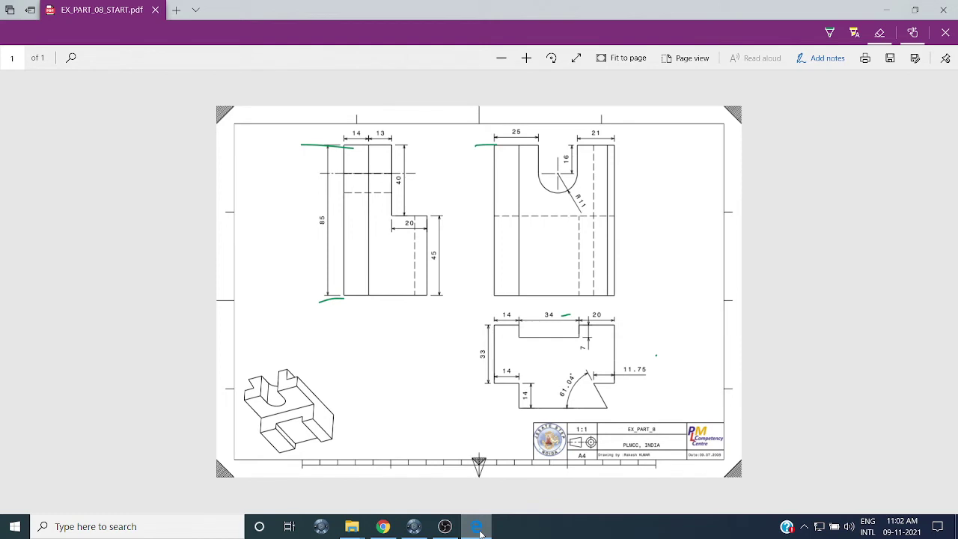
pyautogui.click(479, 528)
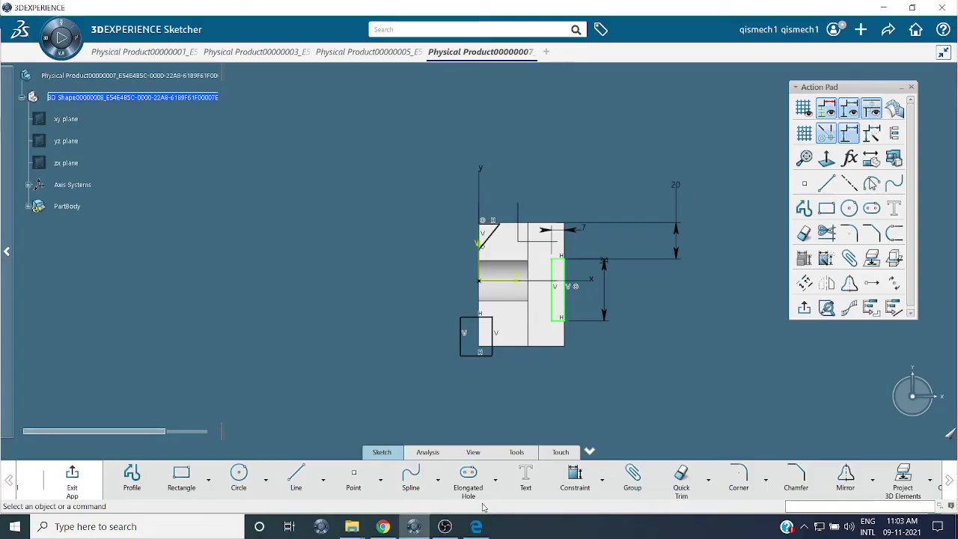
pyautogui.click(499, 229)
pyautogui.click(544, 147)
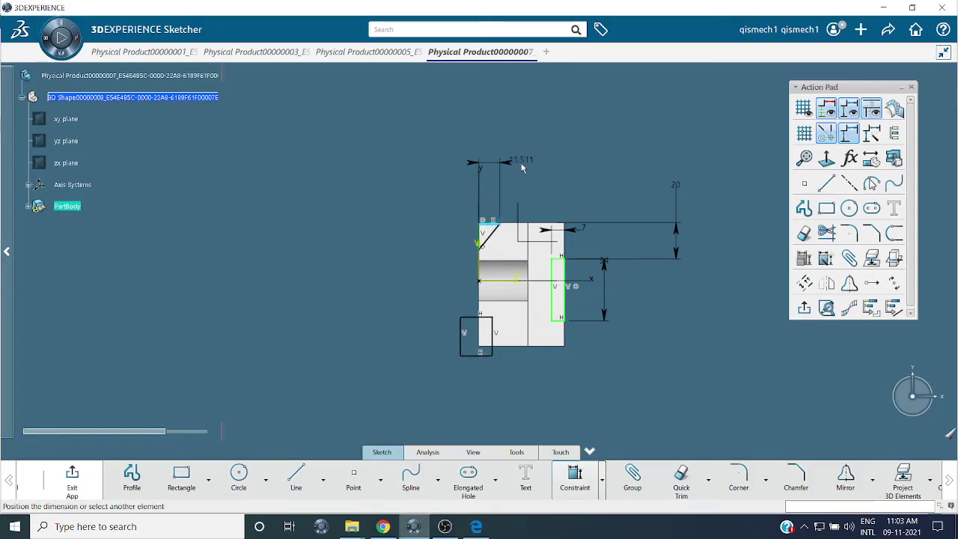
pyautogui.click(522, 168)
pyautogui.write('11.75')
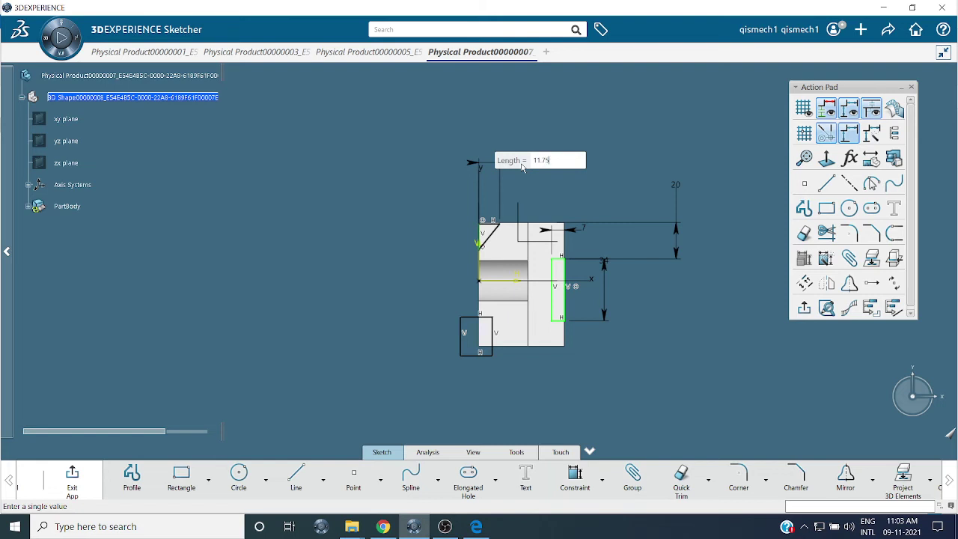
pyautogui.press('Return')
# Step: Constrain the triangle's upper horizontal edge coincident with the block's upper edge
pyautogui.click(487, 224)
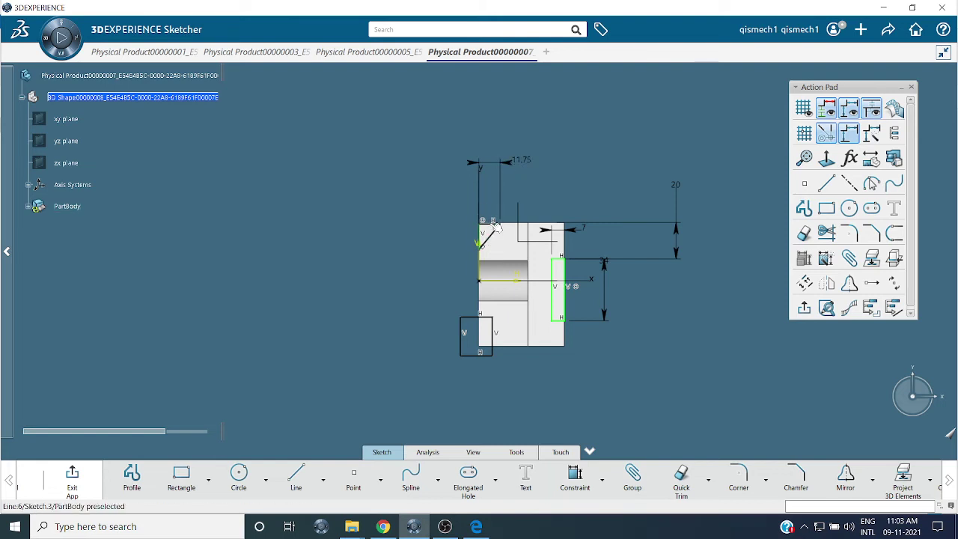
pyautogui.click(551, 160)
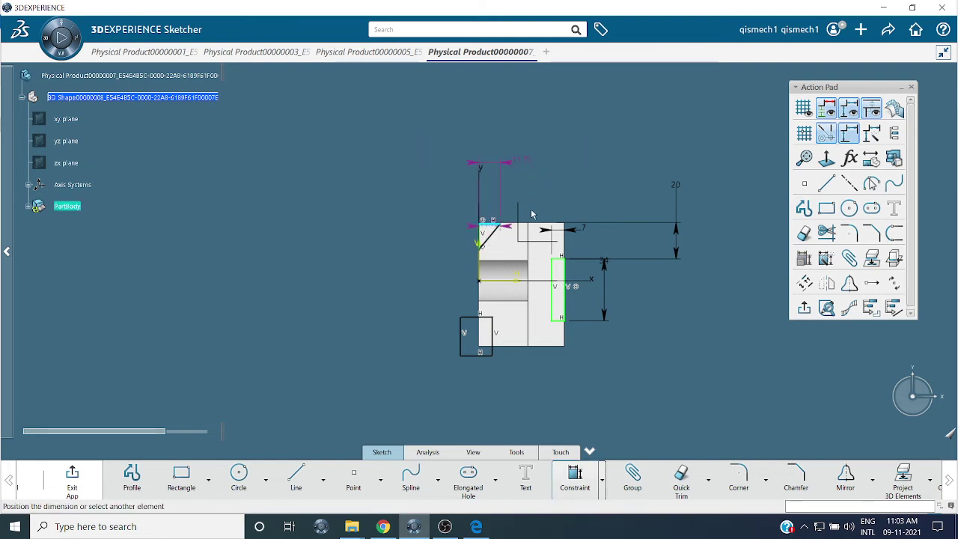
pyautogui.rightClick(585, 147)
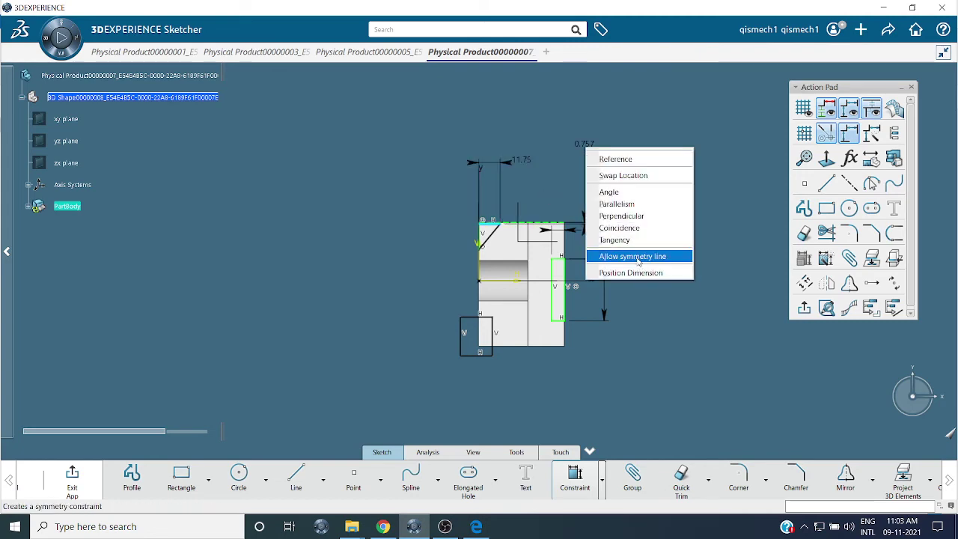
pyautogui.click(635, 228)
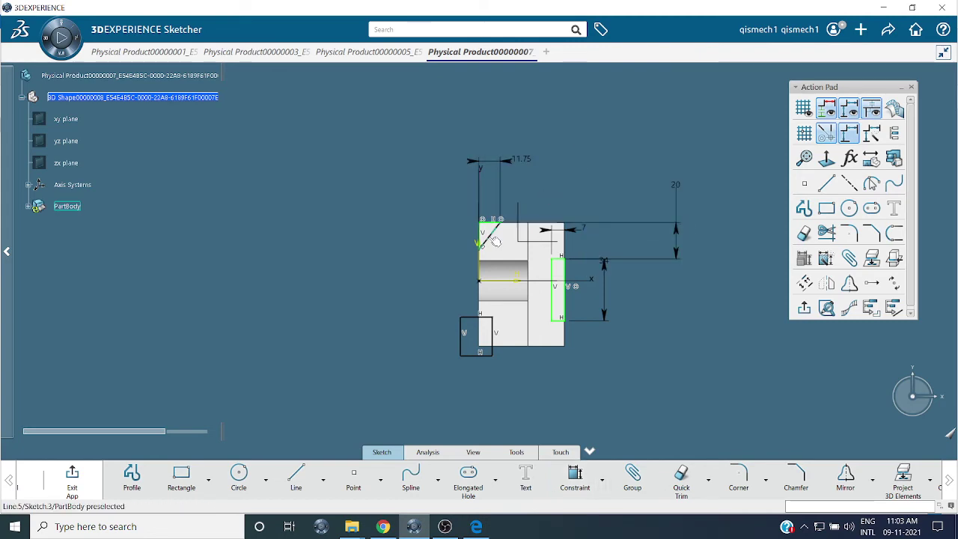
# Step: Check the PDF drawing and dimension the angle between the triangle's sloped edge and the block's upper edge as 122°
pyautogui.click(476, 527)
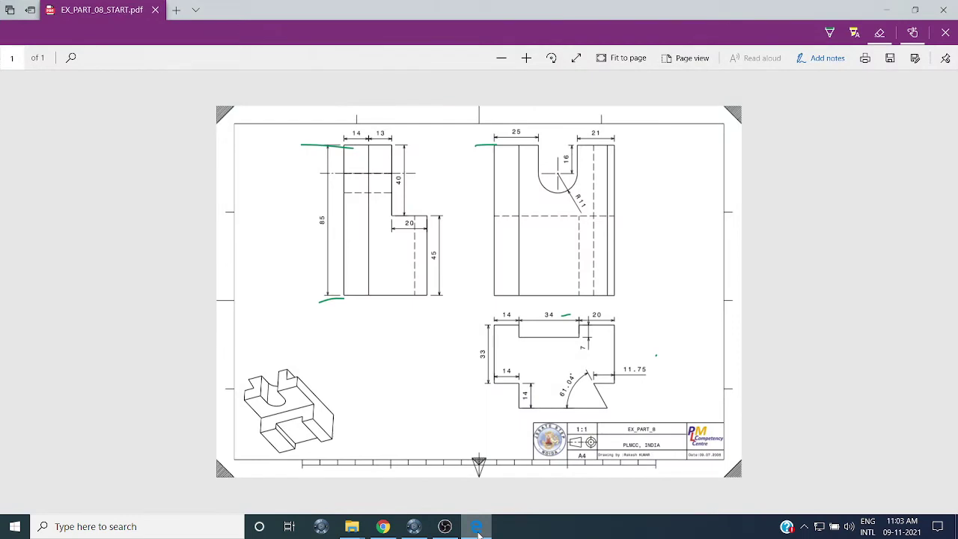
pyautogui.click(476, 527)
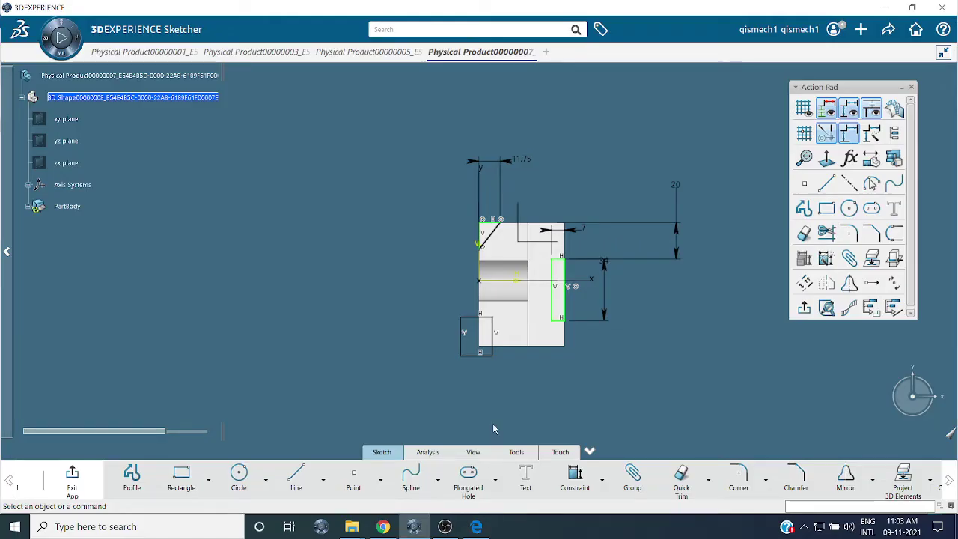
pyautogui.click(502, 238)
pyautogui.click(550, 151)
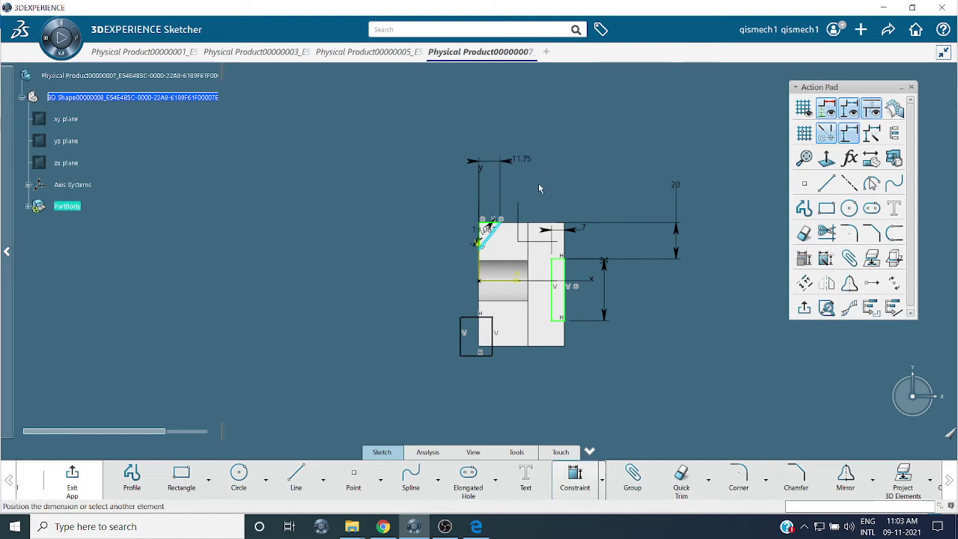
pyautogui.click(516, 223)
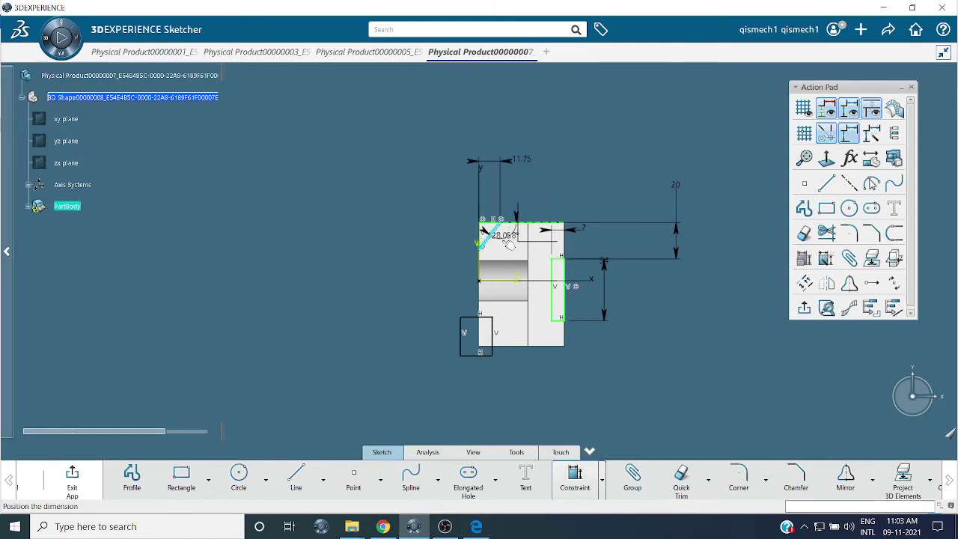
pyautogui.click(509, 245)
pyautogui.click(475, 528)
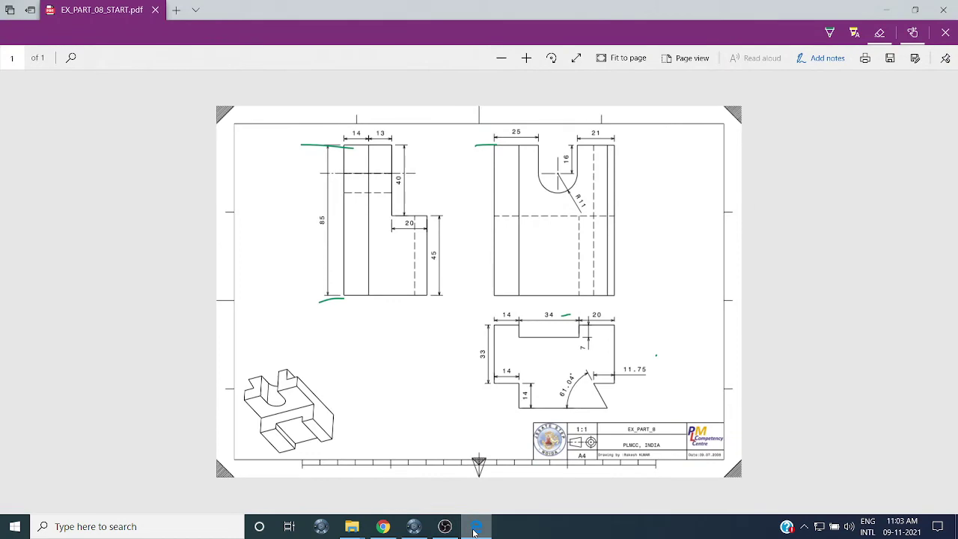
pyautogui.click(475, 528)
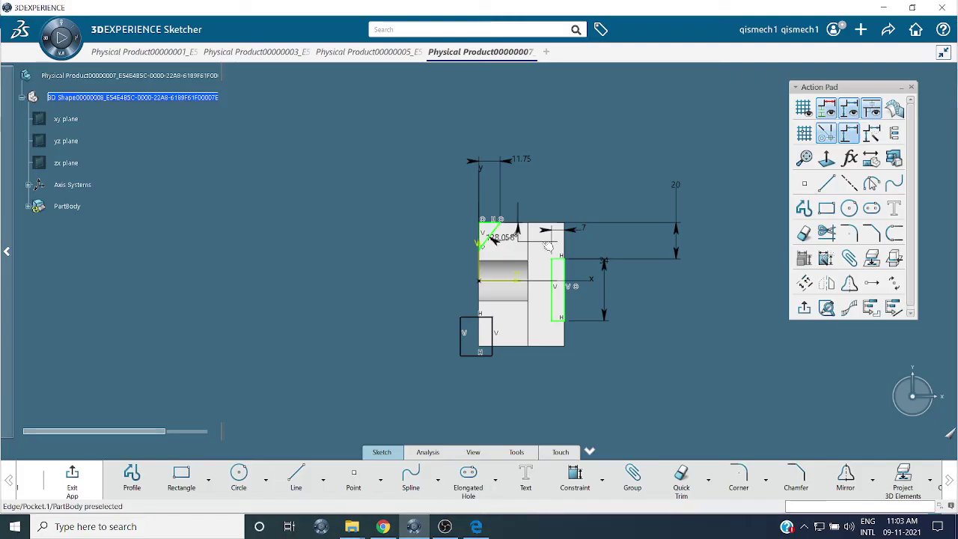
pyautogui.doubleClick(506, 247)
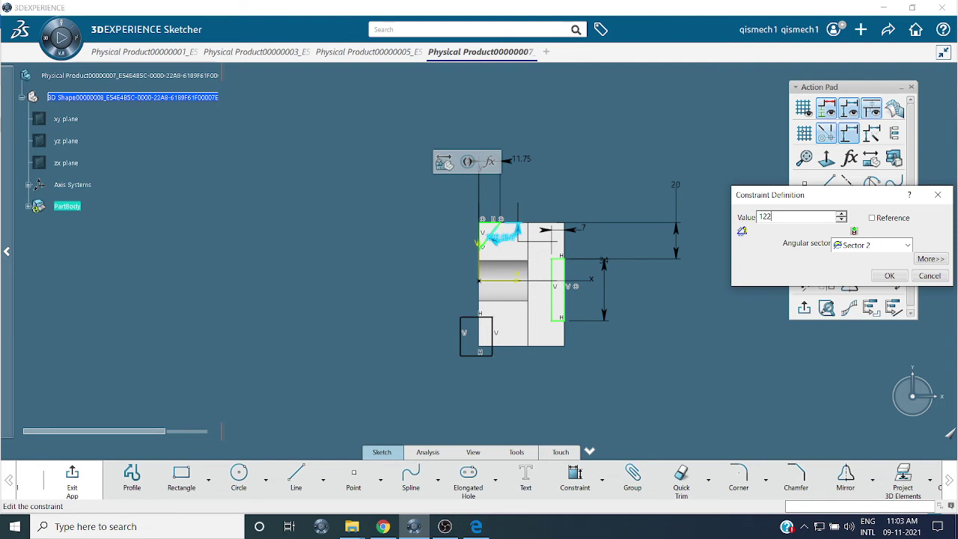
pyautogui.press('Return')
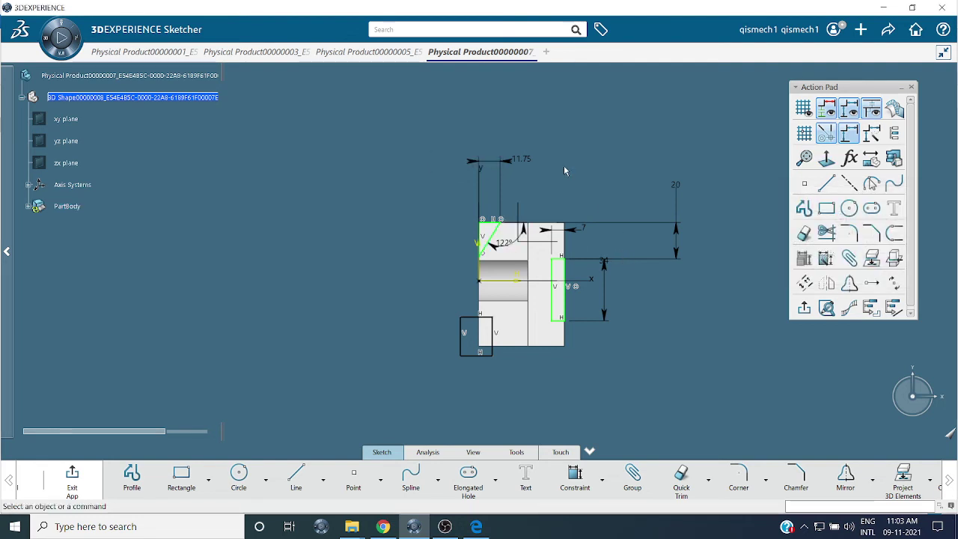
# Step: Dimension the height of the rectangle at the block's lower corner as 14 mm, checking the value in the PDF drawing
pyautogui.click(493, 333)
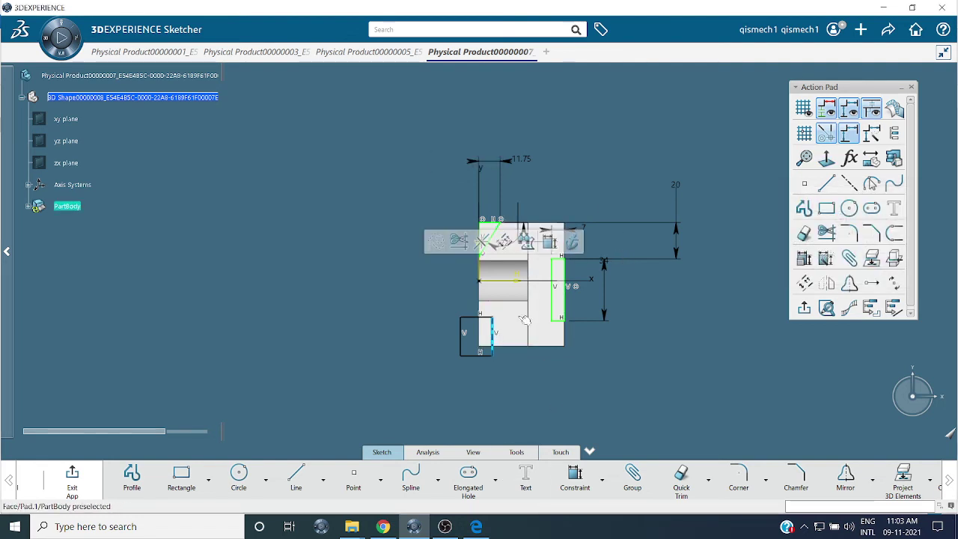
pyautogui.click(479, 239)
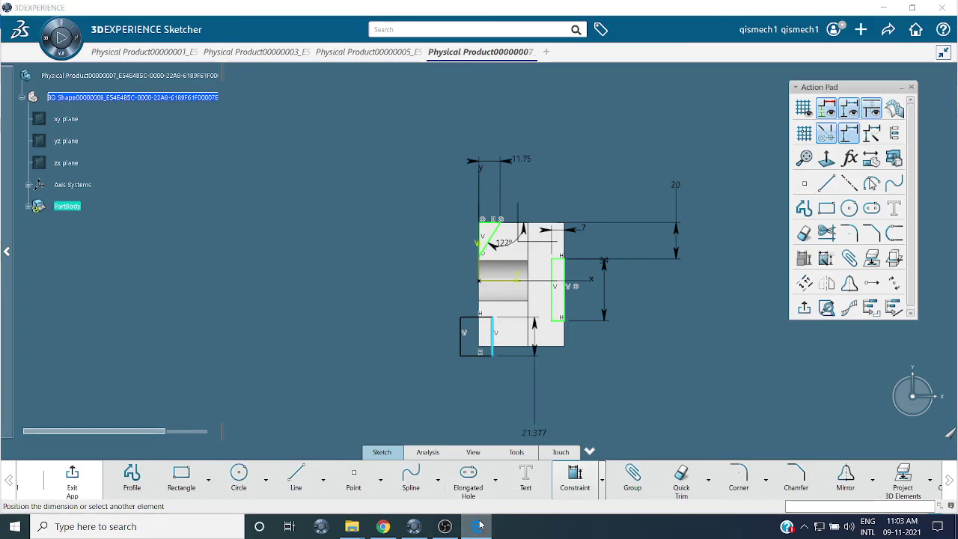
pyautogui.click(478, 526)
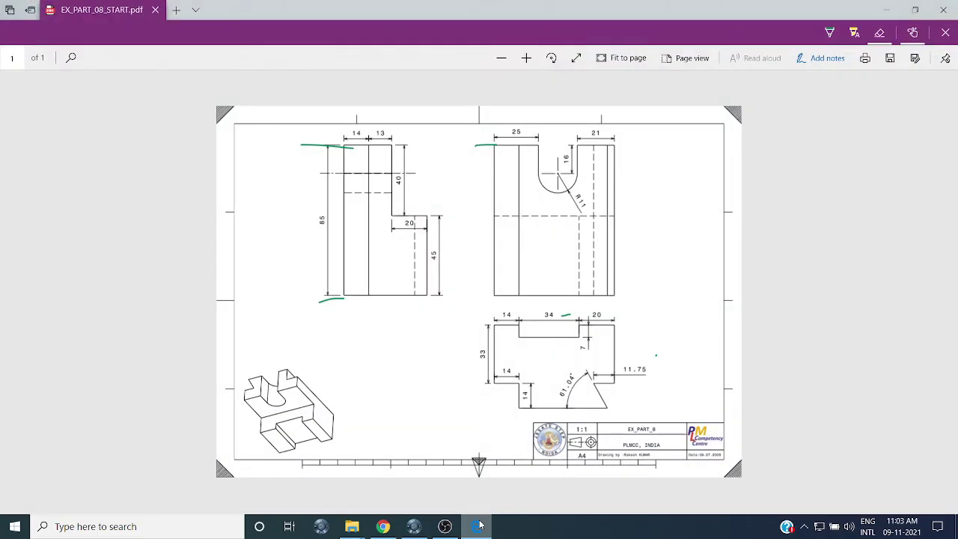
pyautogui.click(479, 526)
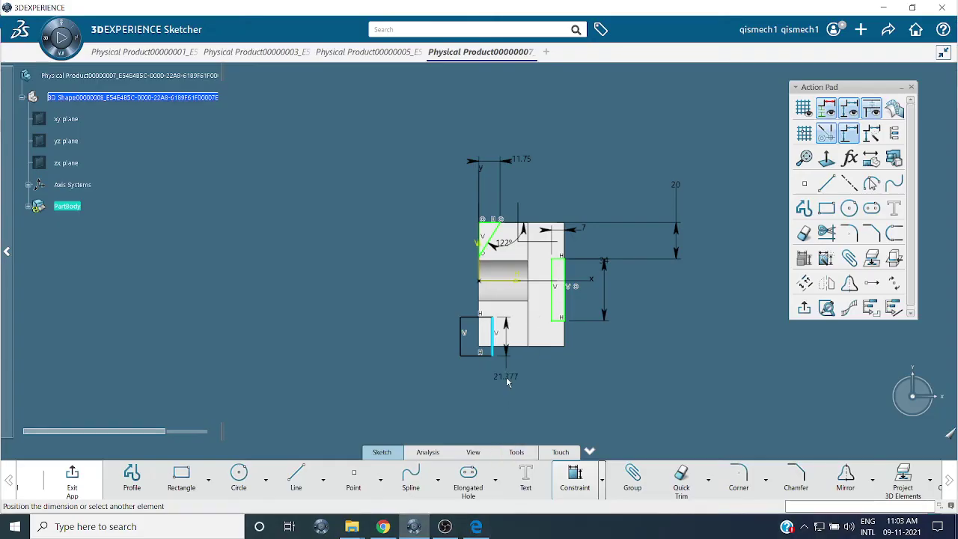
pyautogui.click(507, 378)
pyautogui.press('Return')
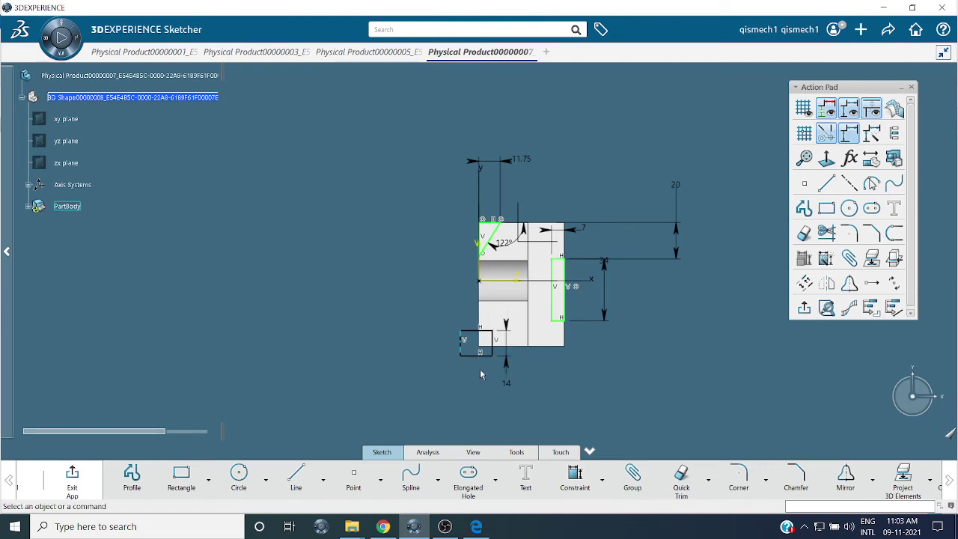
# Step: Dimension the lower corner rectangle's bottom horizontal edge with a length of 14 mm
pyautogui.click(481, 356)
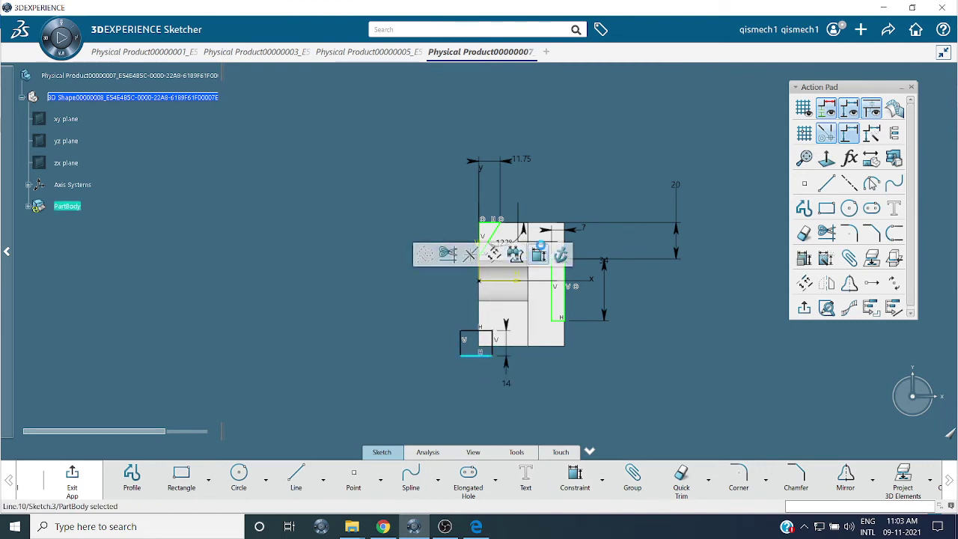
pyautogui.click(540, 252)
pyautogui.click(463, 384)
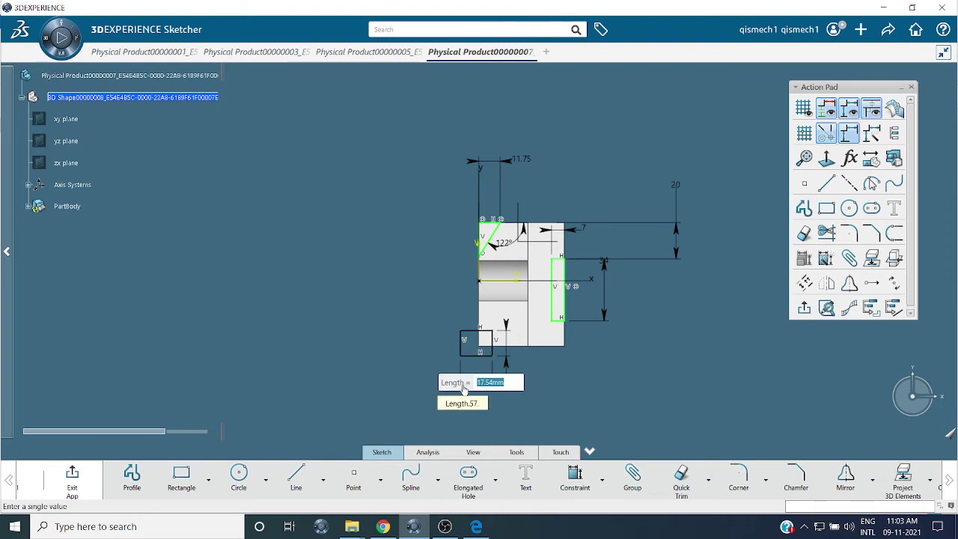
pyautogui.write('14')
pyautogui.press('Return')
# Step: Constrain the lower corner rectangle's outer vertical edge coincident with the block's vertical edge along the Y axis
pyautogui.click(468, 342)
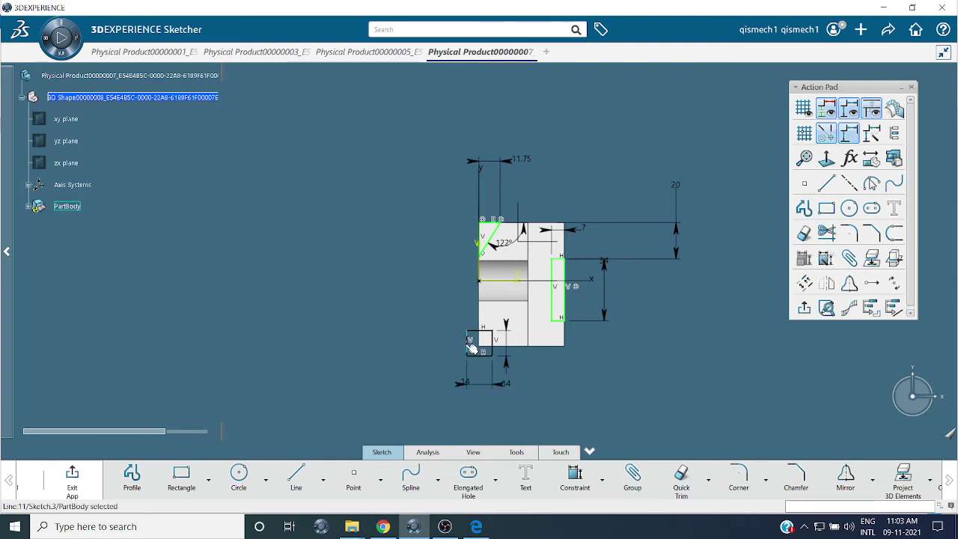
pyautogui.click(505, 244)
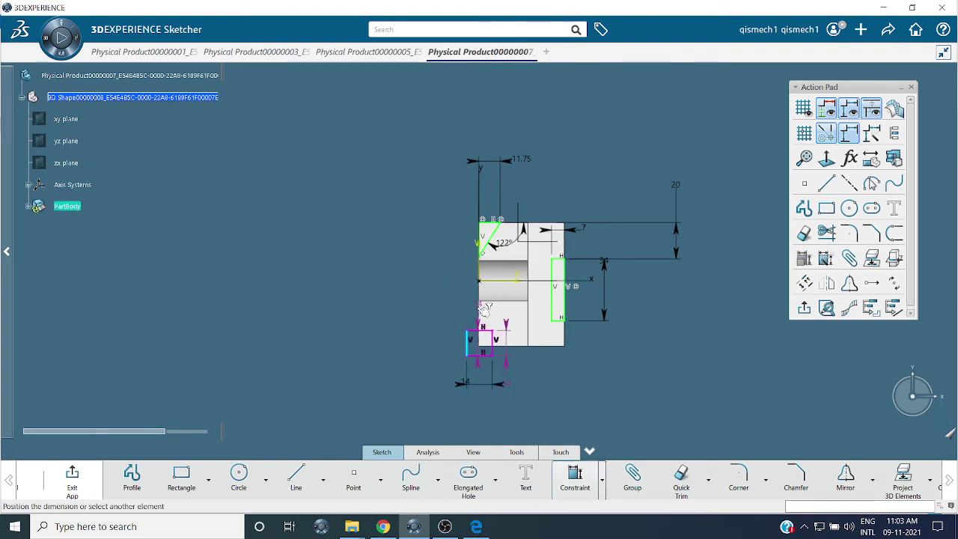
pyautogui.rightClick(389, 303)
pyautogui.click(419, 380)
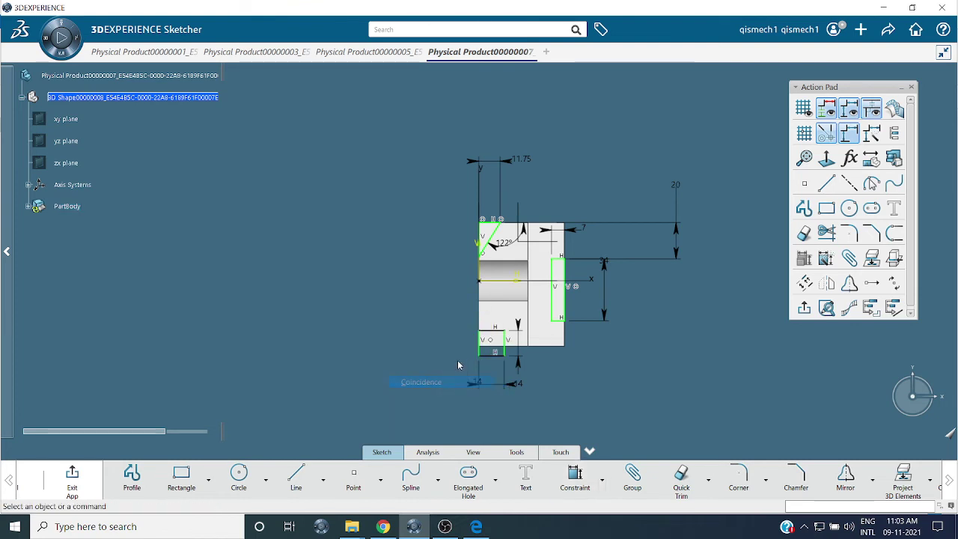
# Step: Constrain the lower corner rectangle's bottom edge coincident with the block's lower edge
pyautogui.click(495, 353)
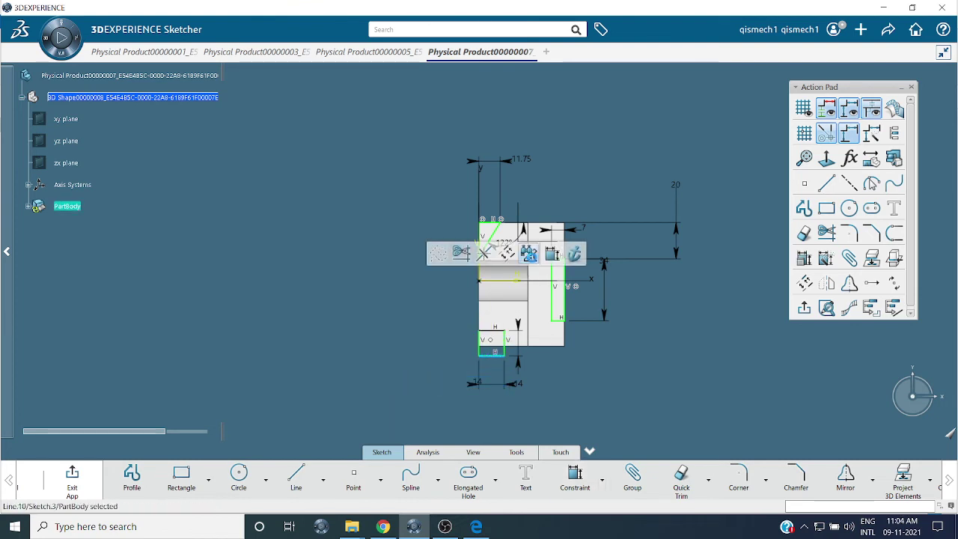
pyautogui.click(573, 253)
pyautogui.rightClick(562, 380)
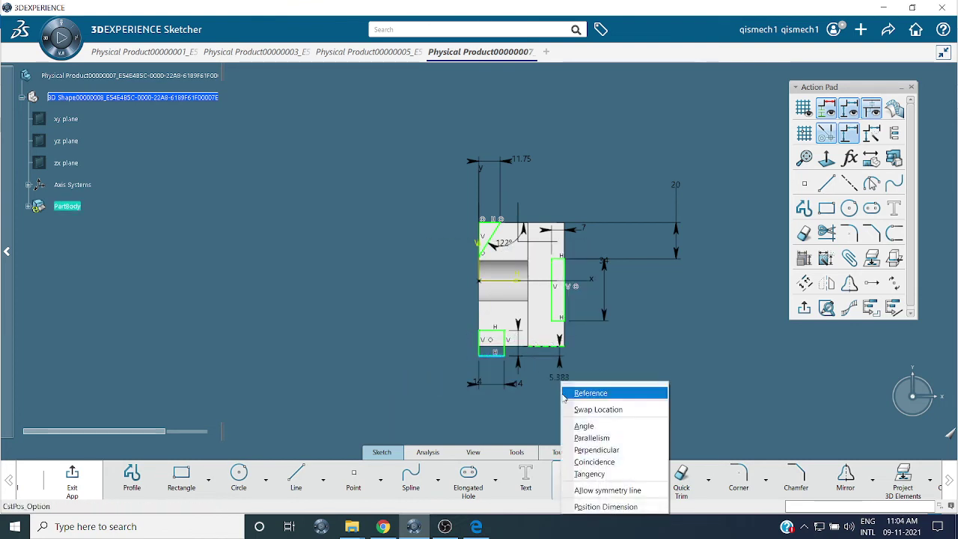
pyautogui.click(582, 467)
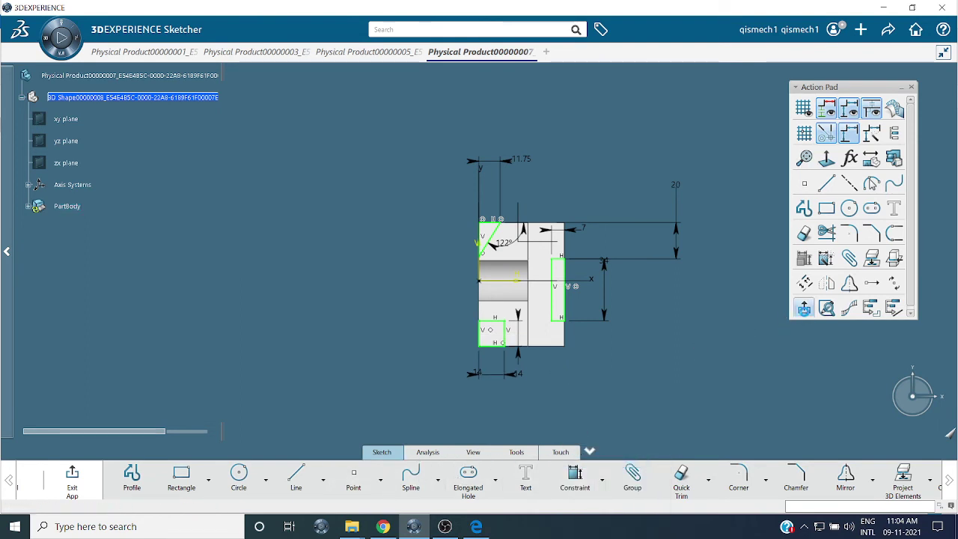
# Step: Finish the sketch and pocket its recess, triangle and corner rectangle profiles to a depth of 100 mm
pyautogui.click(803, 307)
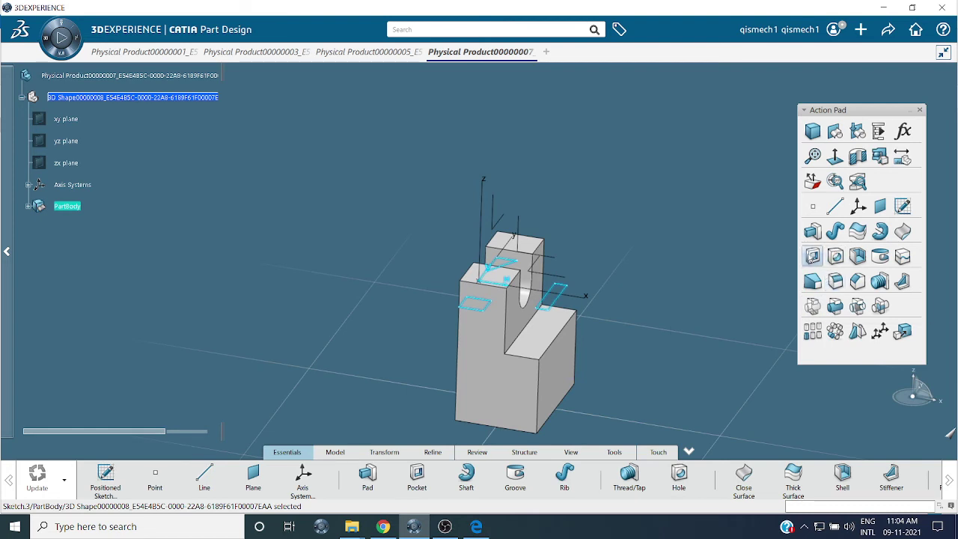
pyautogui.click(263, 208)
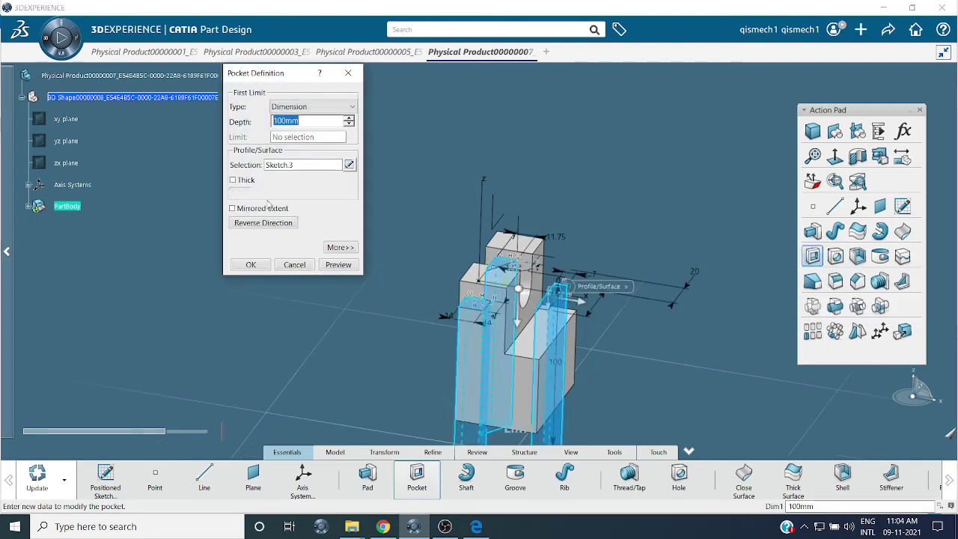
pyautogui.click(251, 265)
# Step: Reopen the sketch of the new pocket and delete the whole triangle profile at the block's upper corner
pyautogui.moveTo(378, 322); pyautogui.dragTo(30, 238, button='middle')
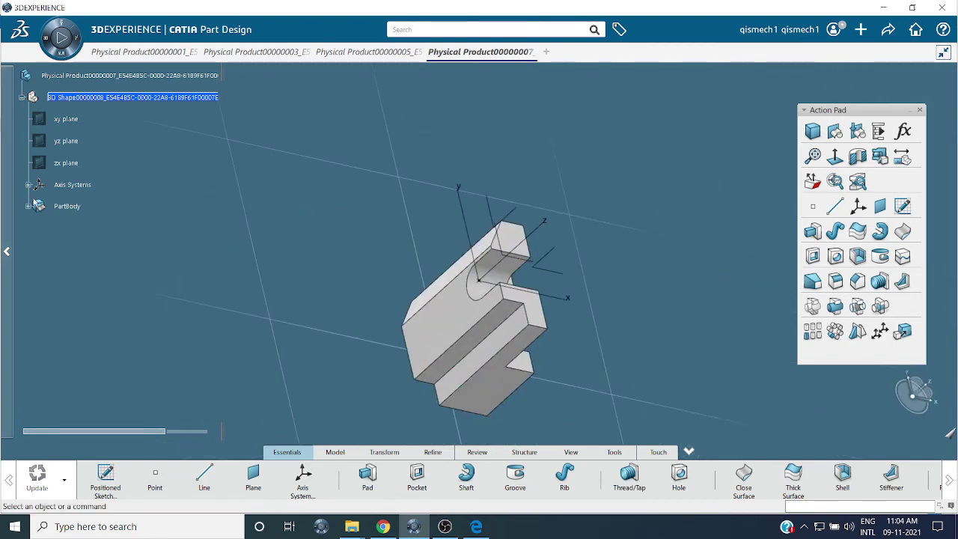
pyautogui.click(28, 207)
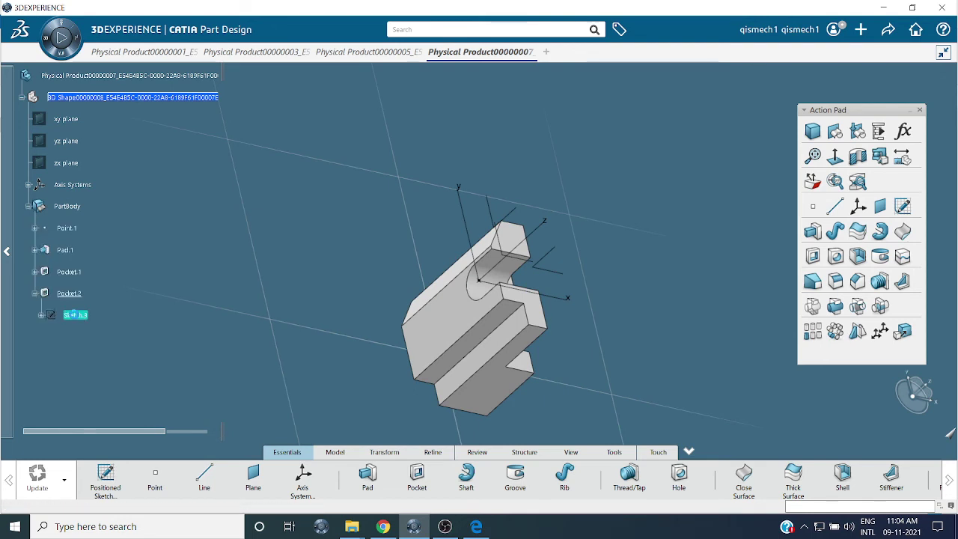
pyautogui.doubleClick(74, 315)
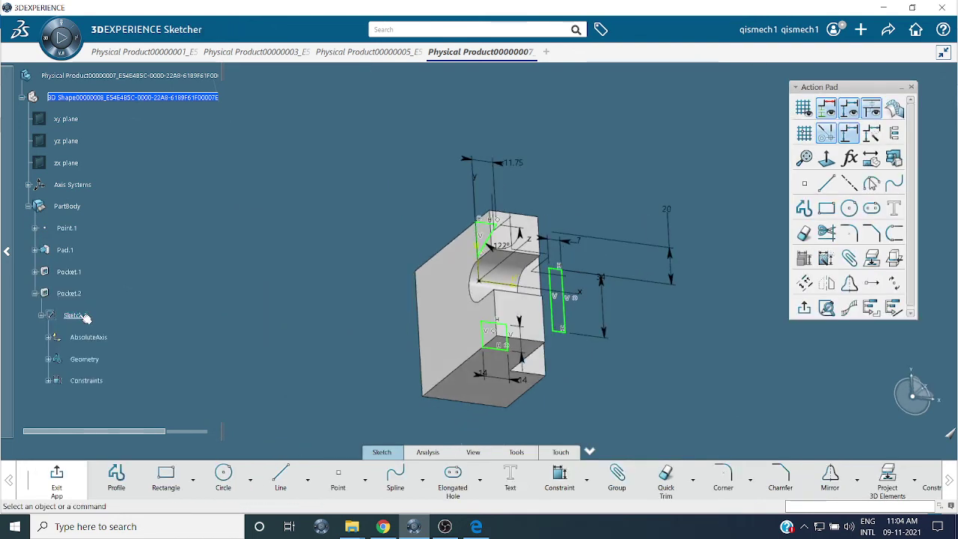
pyautogui.rightClick(490, 230)
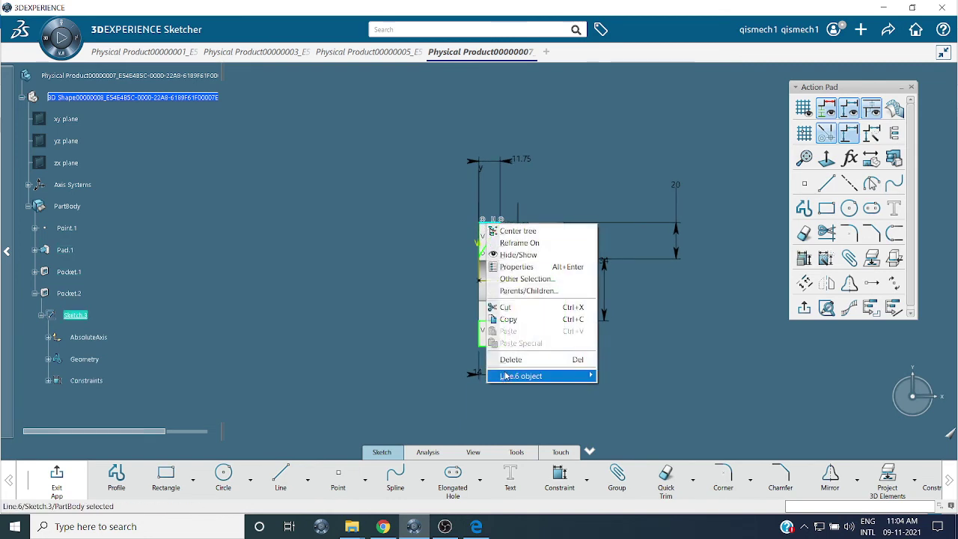
pyautogui.moveTo(538, 376)
pyautogui.click(626, 440)
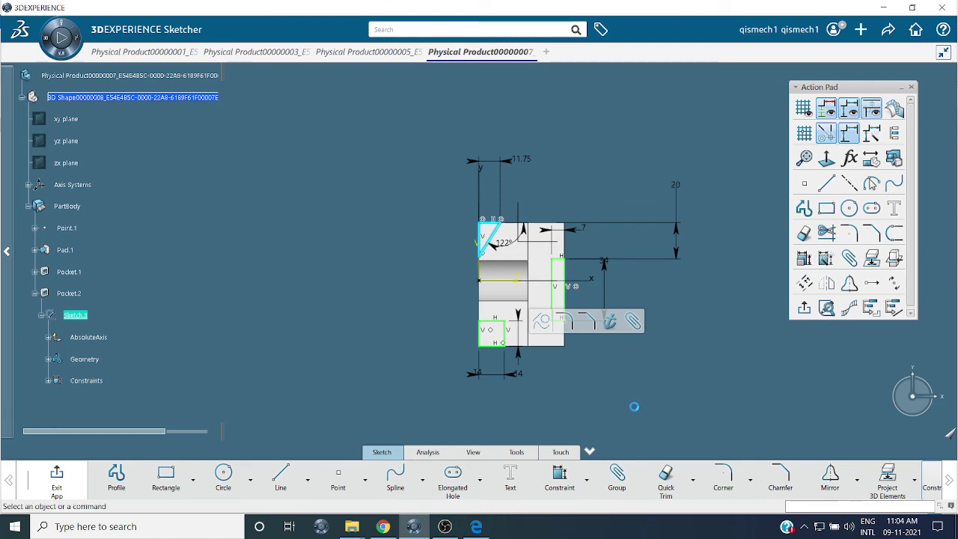
pyautogui.press('Delete')
# Step: Check the PDF drawing and sketch a V-shaped triangle about 14 mm wide along the block's upper edge, starting at the corner on the Y axis
pyautogui.click(477, 528)
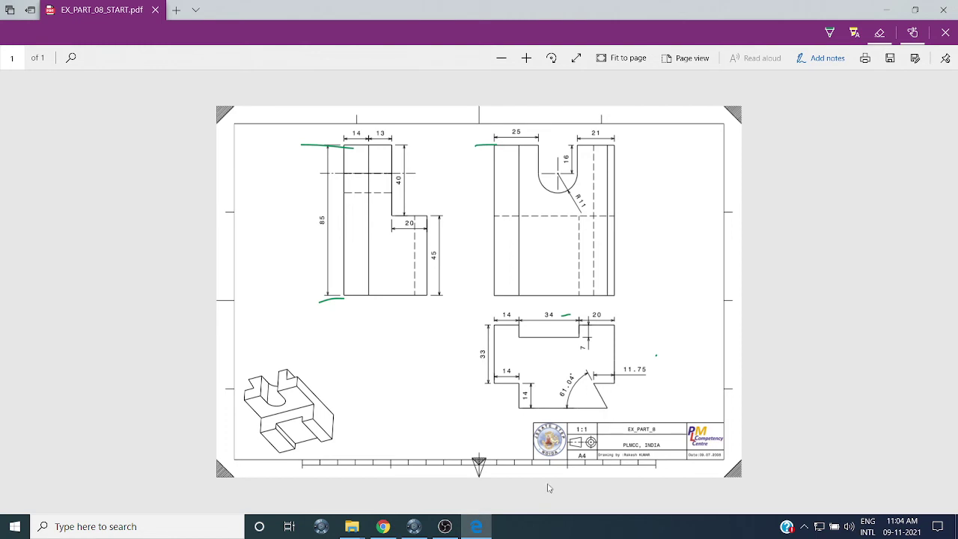
pyautogui.click(477, 527)
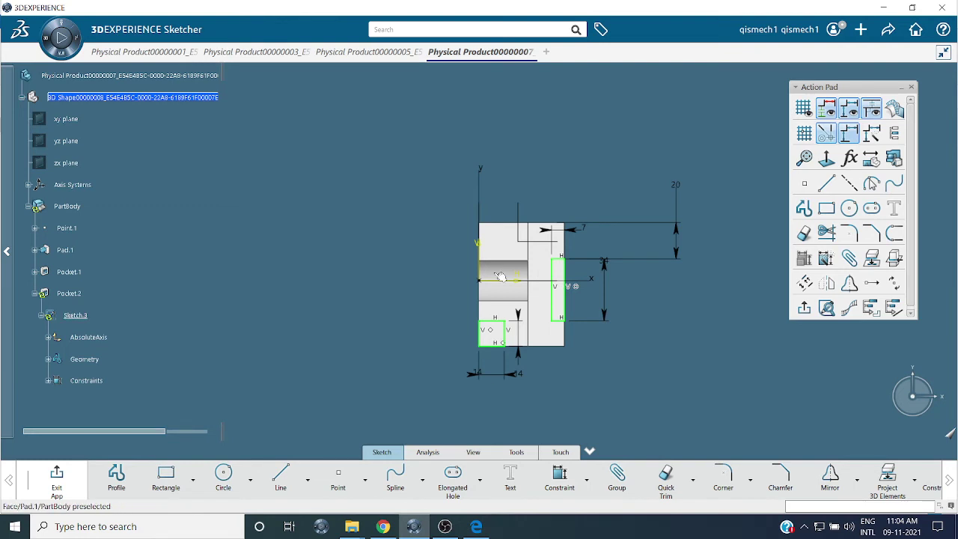
pyautogui.click(804, 209)
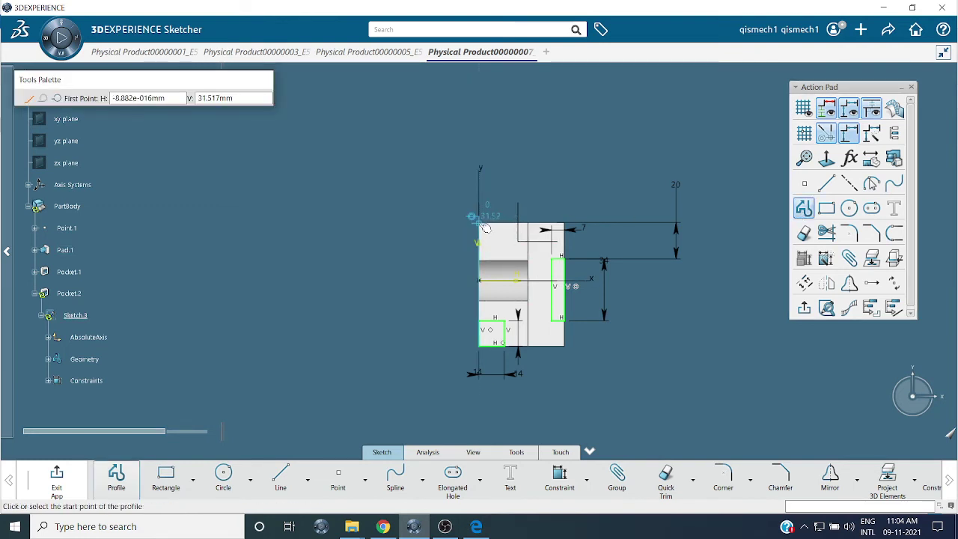
pyautogui.click(481, 223)
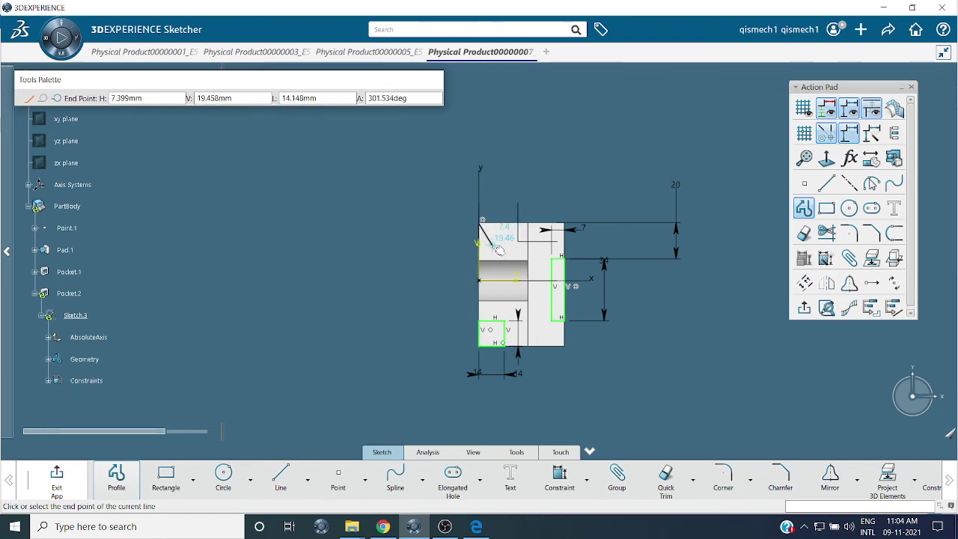
pyautogui.click(491, 246)
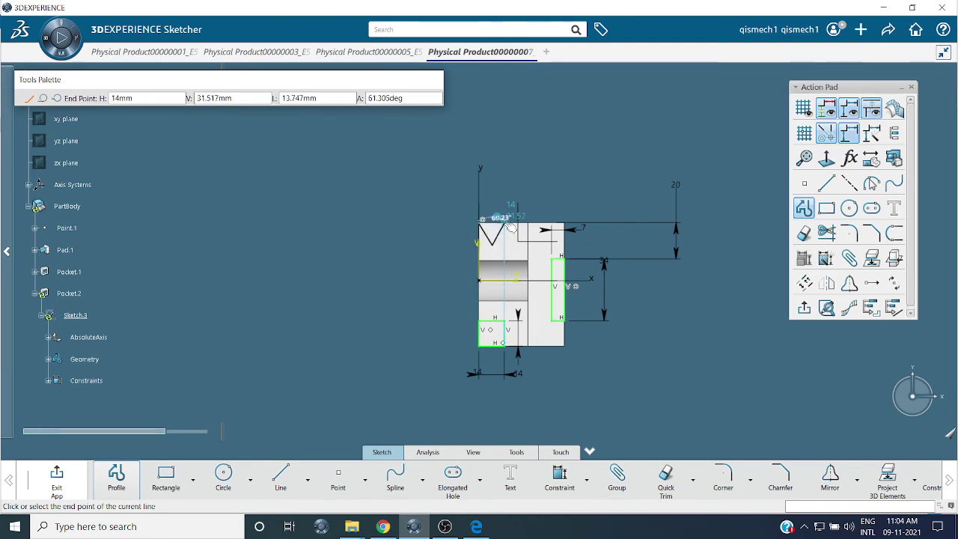
pyautogui.click(507, 219)
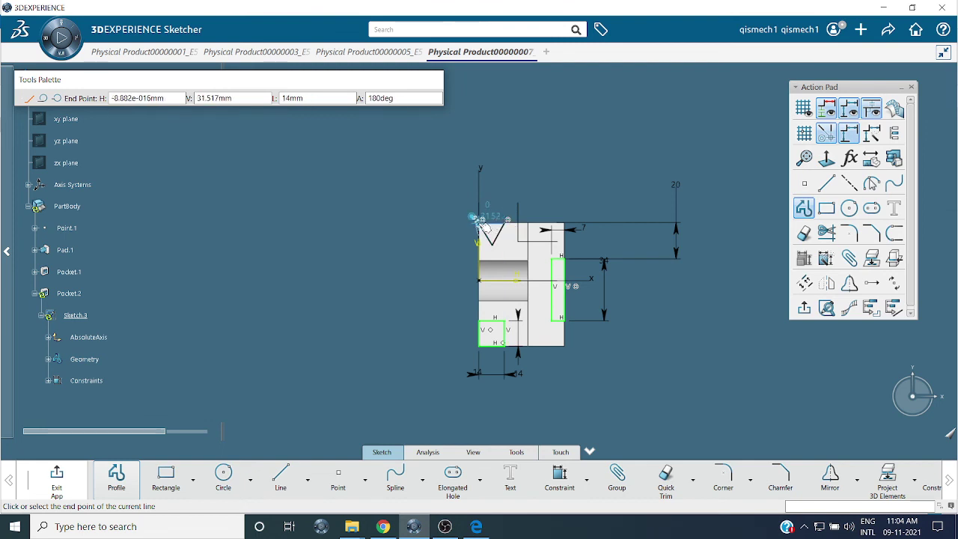
pyautogui.click(478, 221)
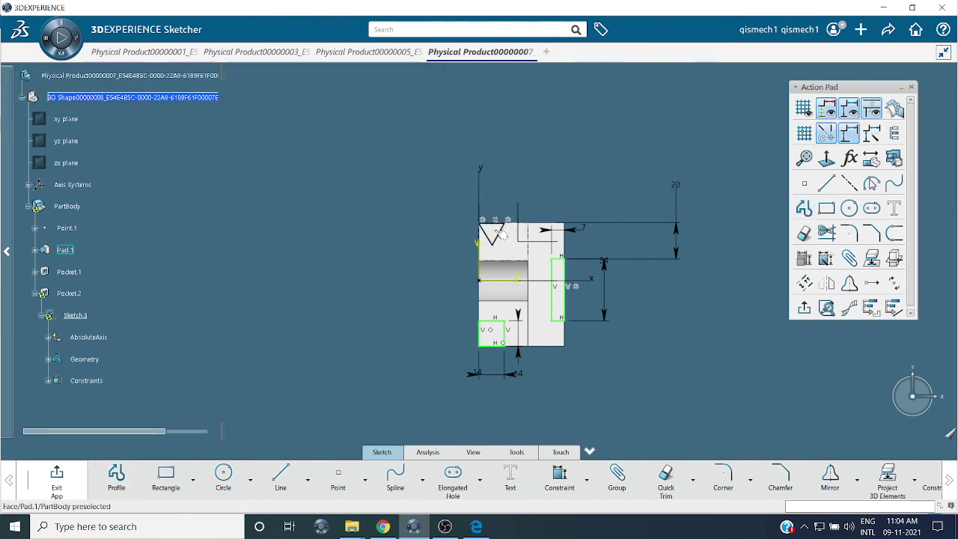
# Step: Replace the triangle's sloped edge farther from the Y axis with a vertical line running down from the horizontal edge's free end
pyautogui.rightClick(504, 238)
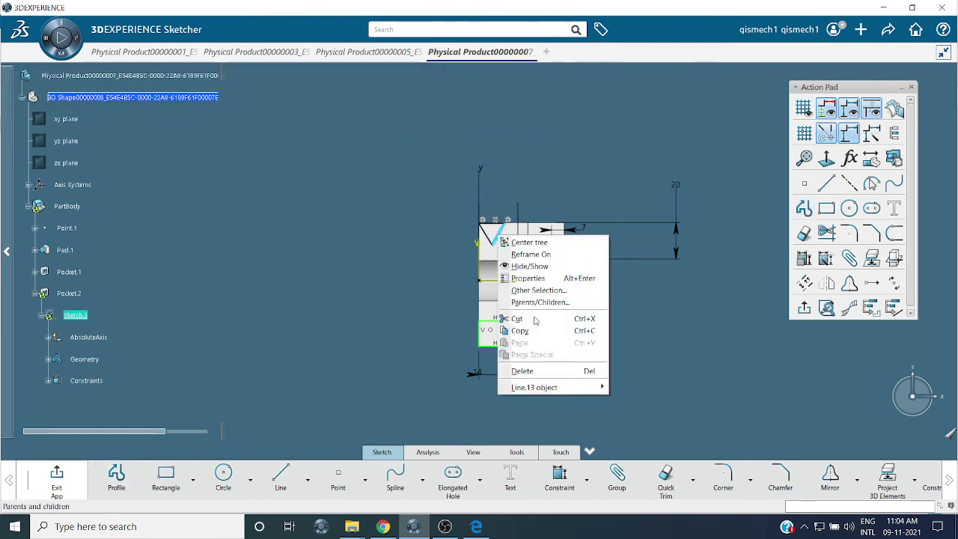
pyautogui.click(547, 371)
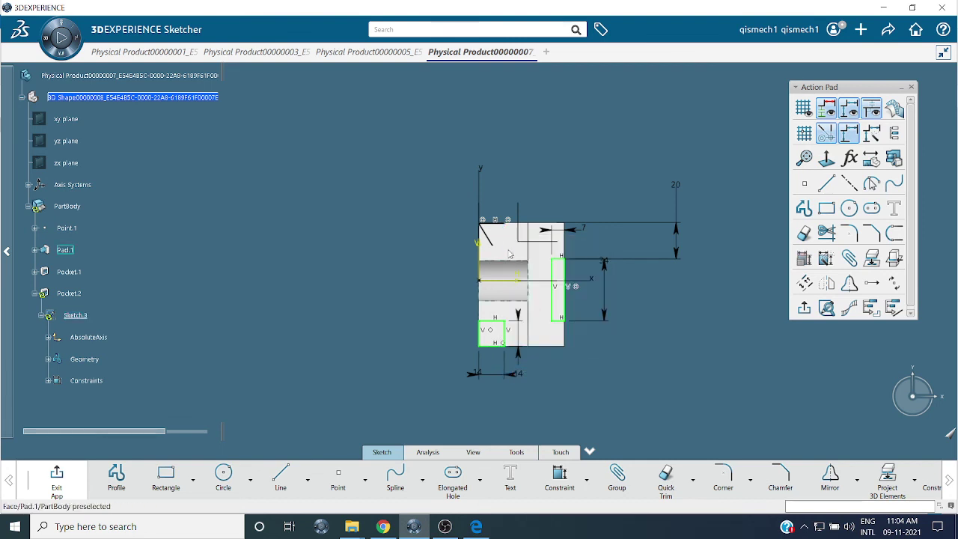
pyautogui.click(826, 183)
pyautogui.click(507, 221)
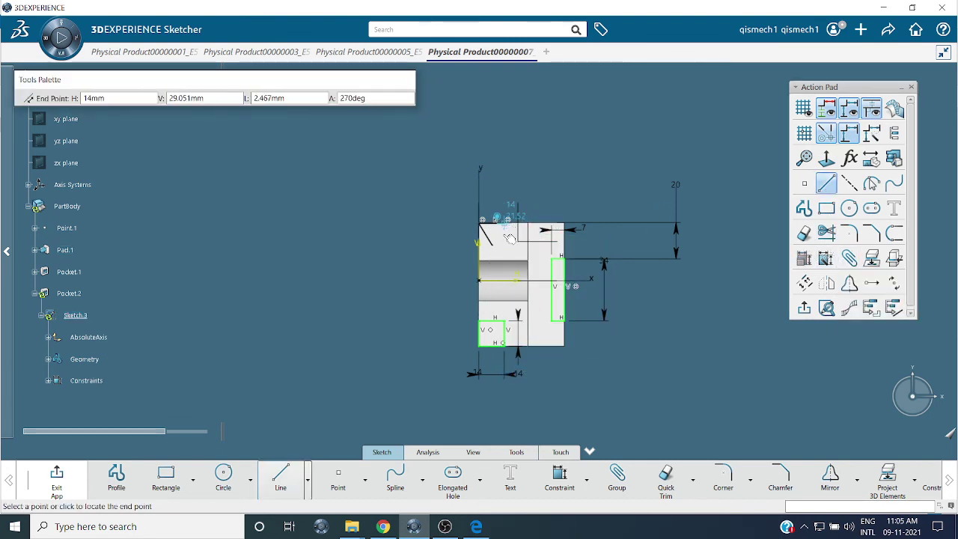
pyautogui.click(508, 250)
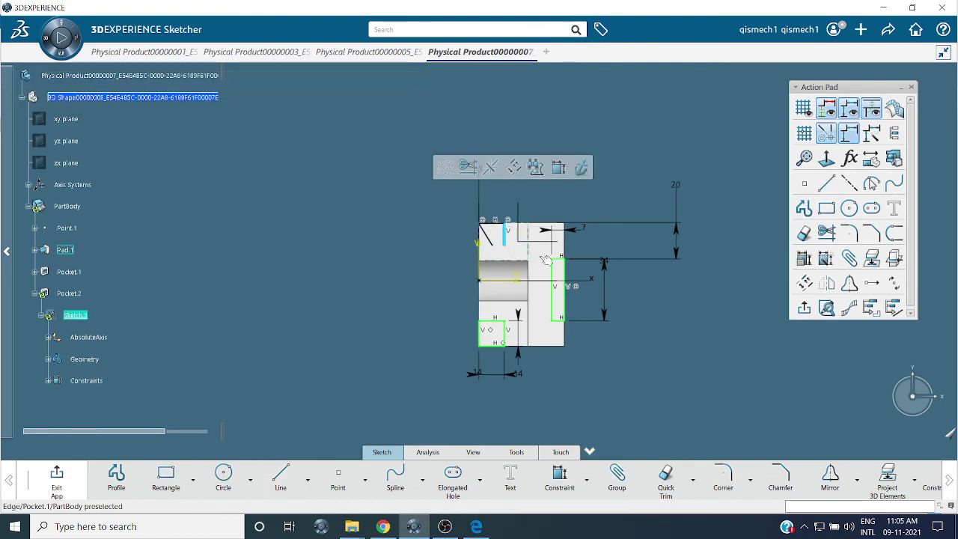
# Step: Constrain the lower endpoints of the triangle's sloped line and vertical line coincident with each other
pyautogui.click(497, 249)
pyautogui.click(483, 164)
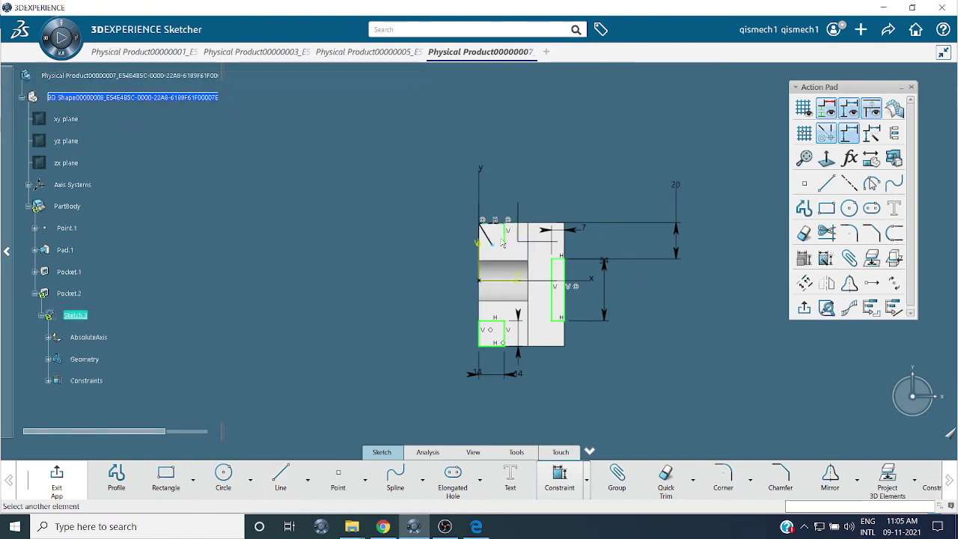
pyautogui.click(506, 241)
pyautogui.rightClick(539, 170)
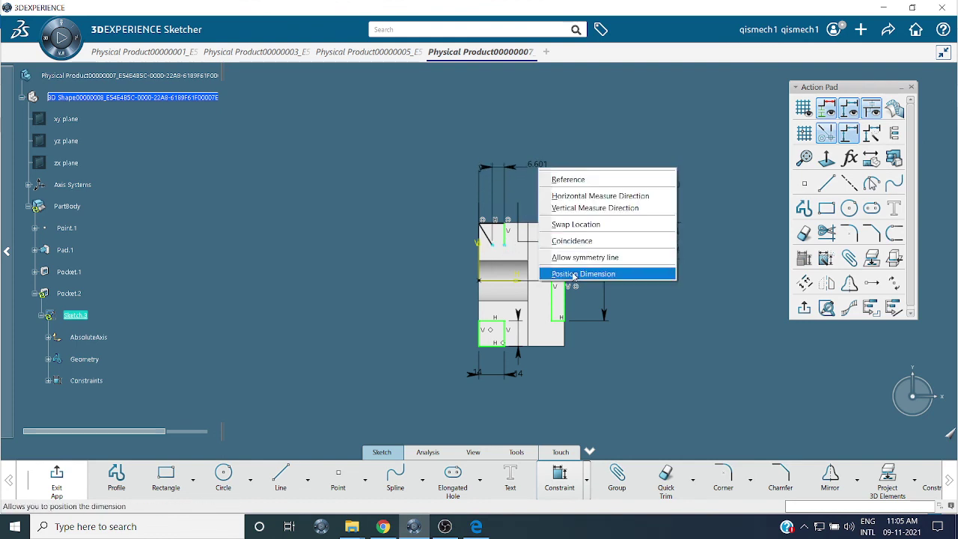
pyautogui.click(575, 241)
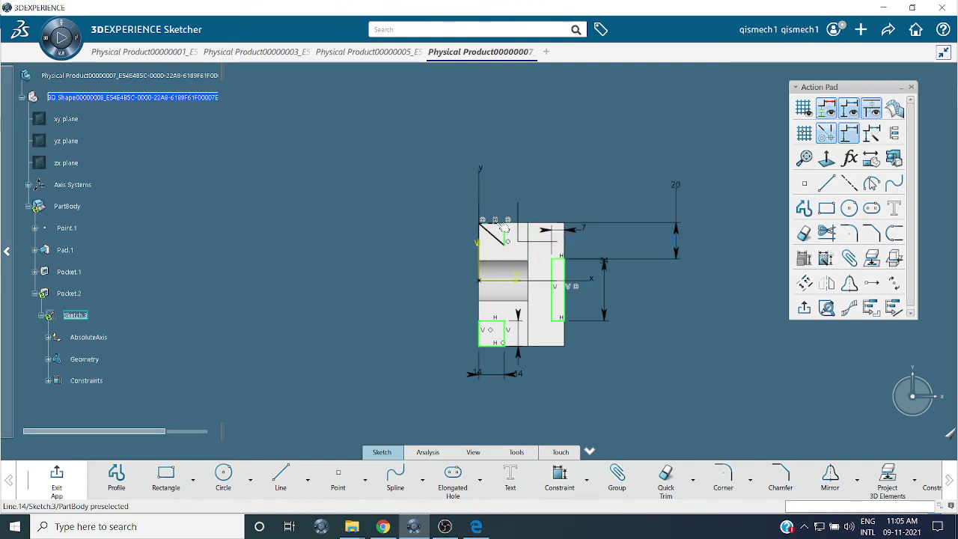
# Step: Try to dimension the length of the triangle's horizontal upper edge, and delete that dimension
pyautogui.click(553, 147)
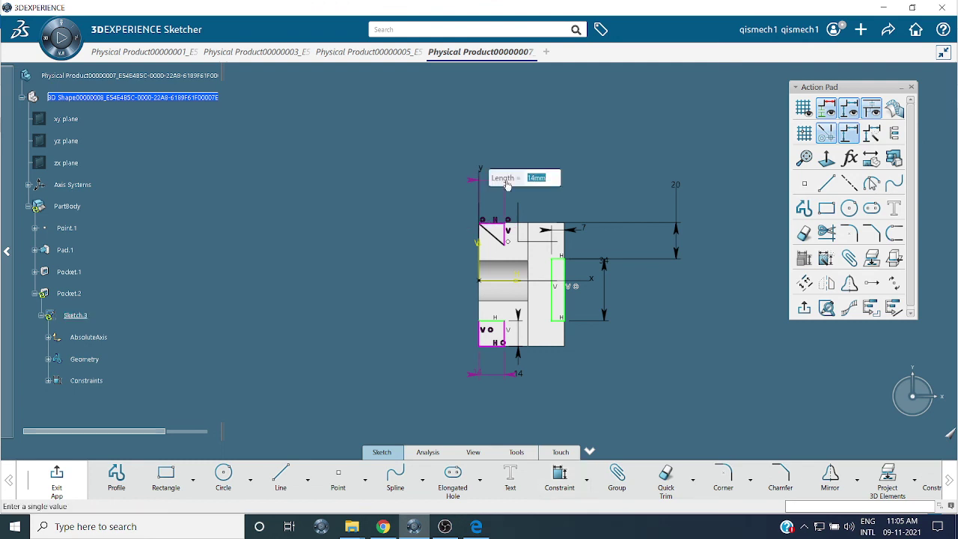
pyautogui.press('Return')
pyautogui.rightClick(496, 186)
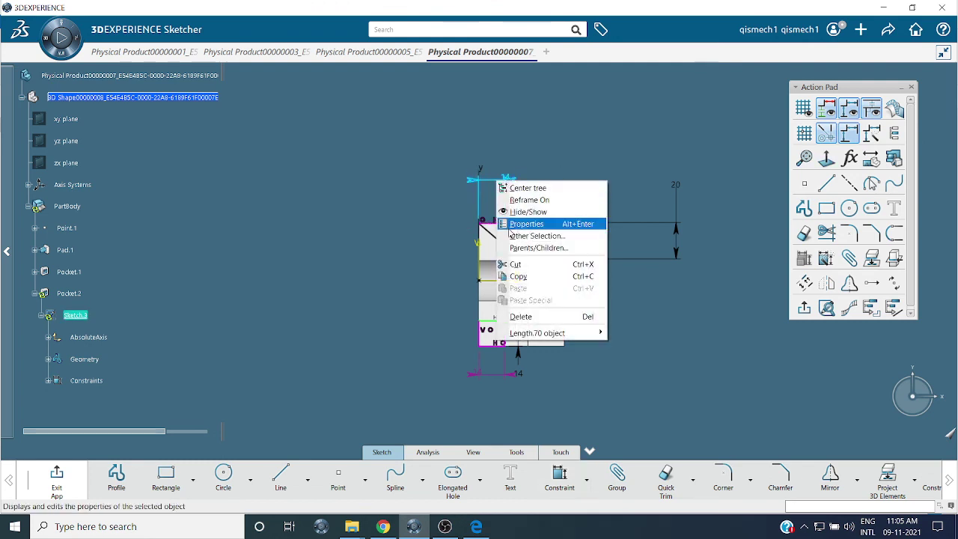
pyautogui.click(514, 314)
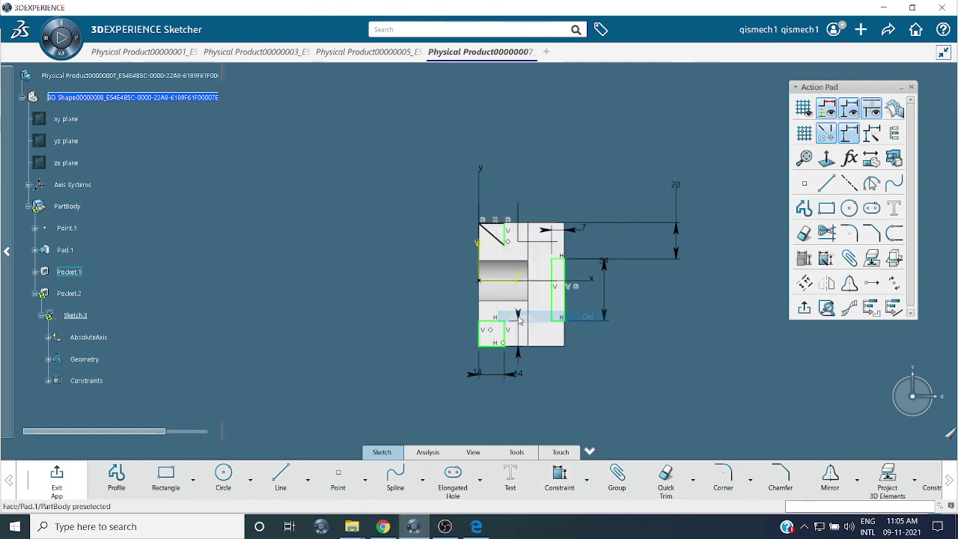
# Step: Delete the coincidence at the free end of the triangle's upper edge and dimension that edge's length as 11.28 mm
pyautogui.rightClick(508, 222)
pyautogui.click(537, 362)
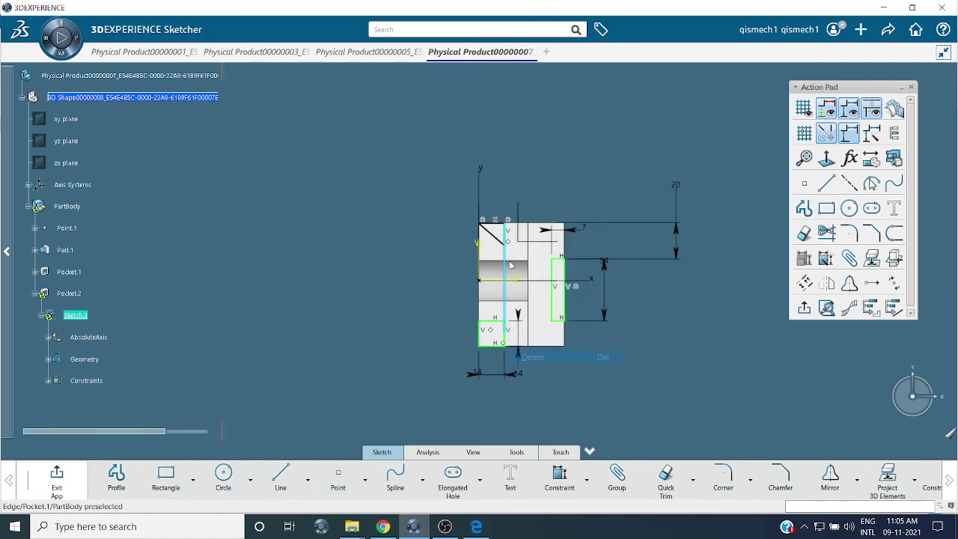
pyautogui.click(496, 223)
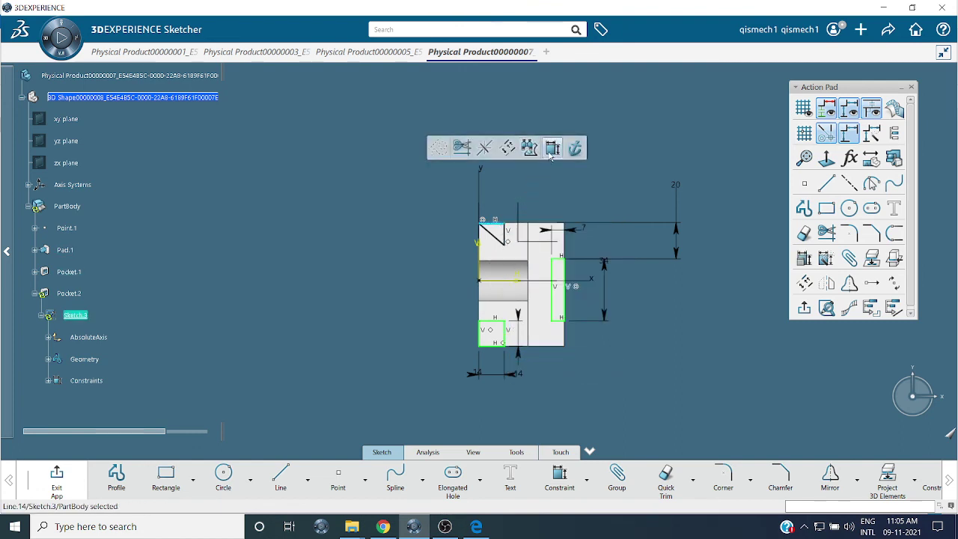
pyautogui.click(551, 148)
pyautogui.doubleClick(512, 184)
pyautogui.write('11.28')
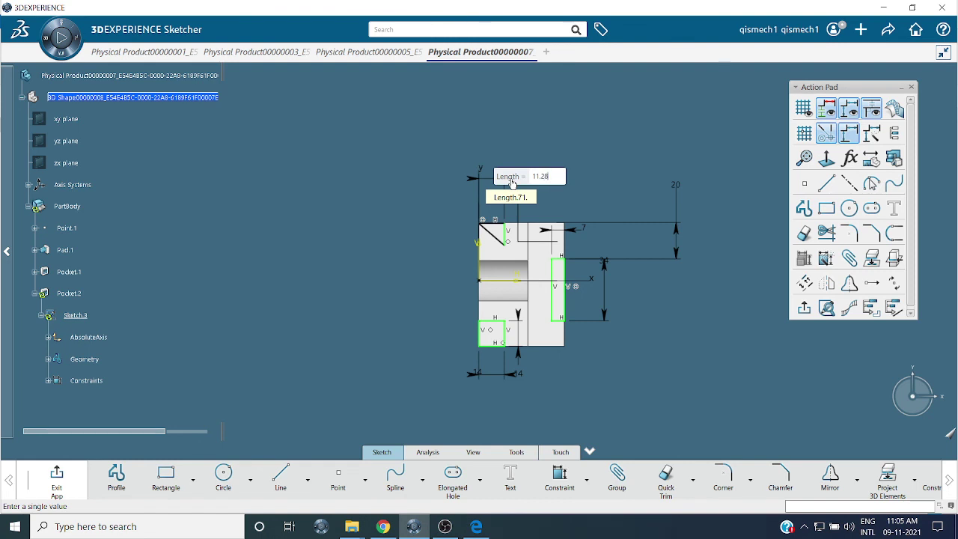
pyautogui.press('Return')
# Step: Dimension the angle between the triangle's sloped line and the sketch's vertical axis as 60.18°
pyautogui.click(497, 234)
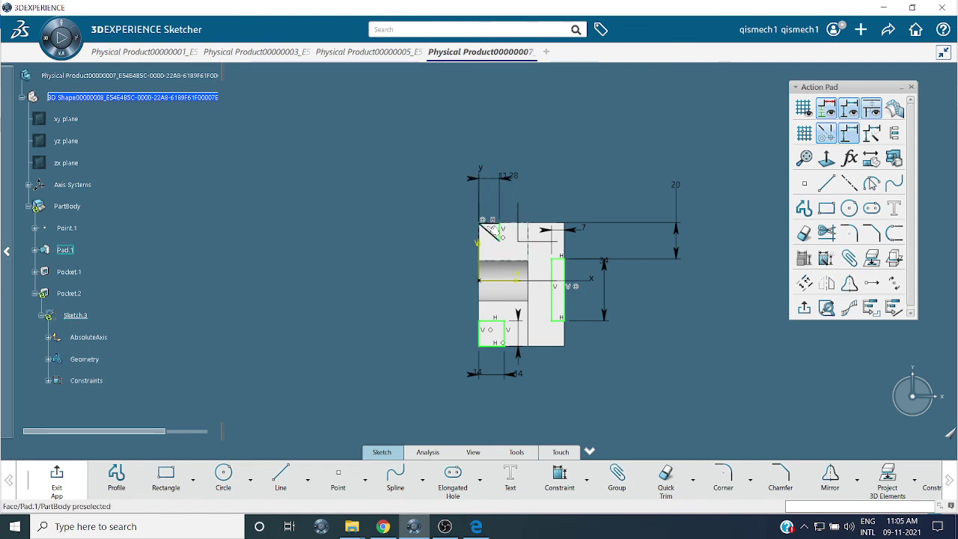
pyautogui.click(546, 154)
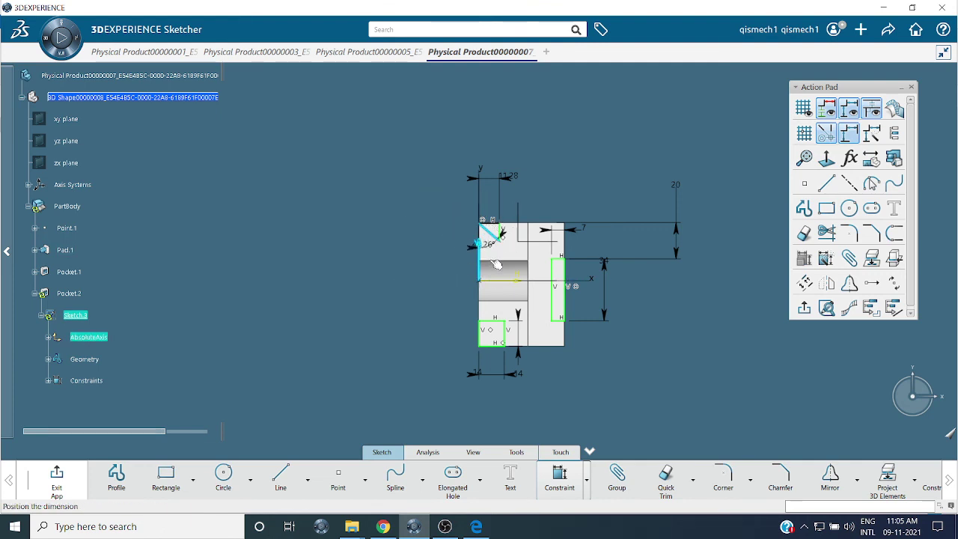
pyautogui.click(495, 261)
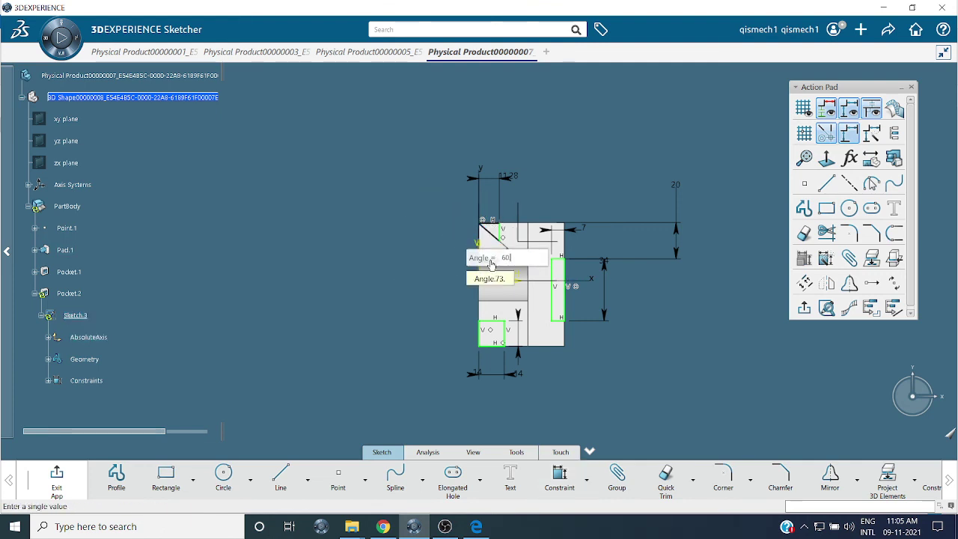
pyautogui.write('60.18')
pyautogui.press('Return')
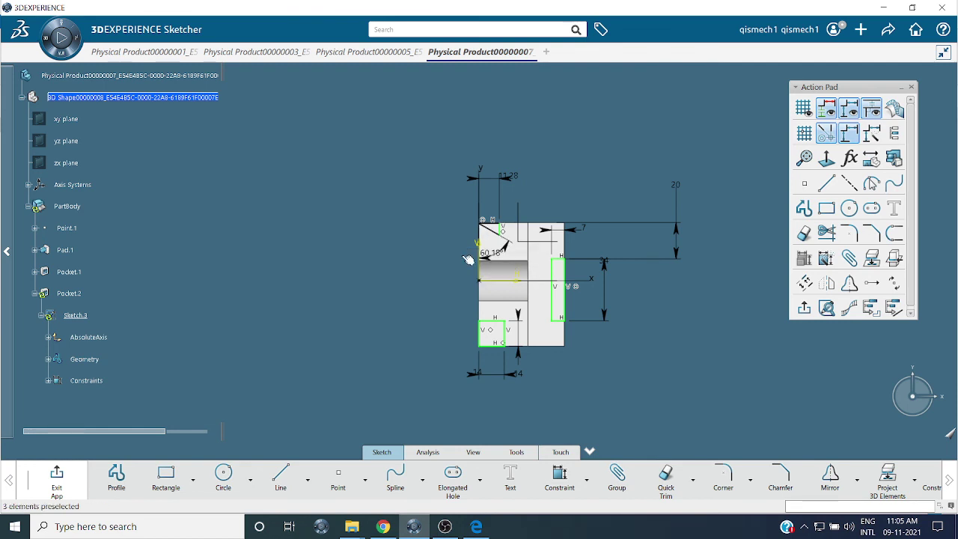
pyautogui.click(491, 223)
pyautogui.click(550, 149)
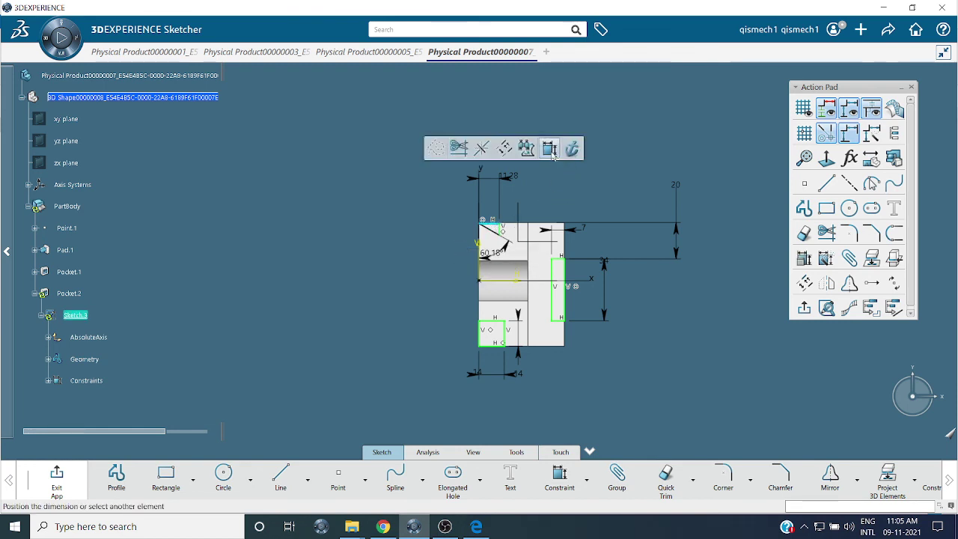
pyautogui.click(526, 209)
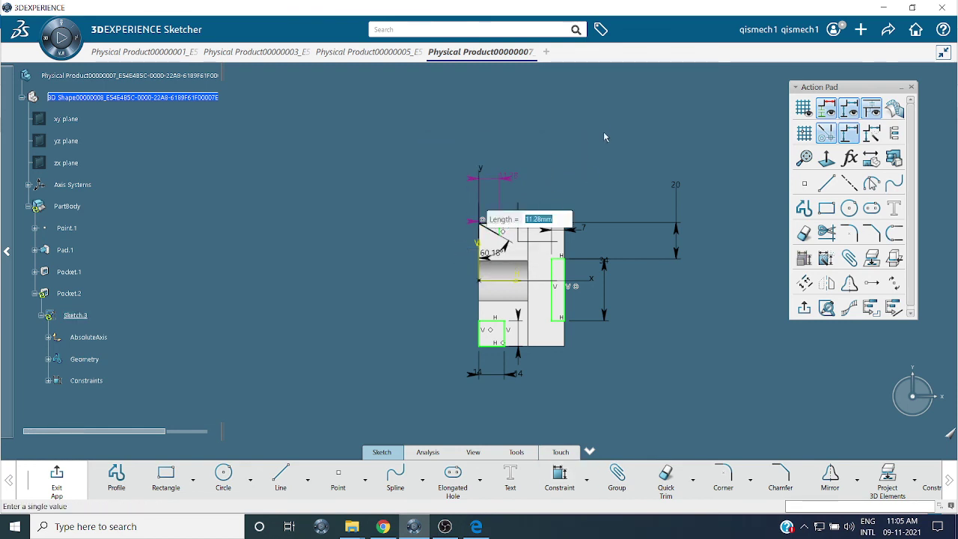
pyautogui.press('Return')
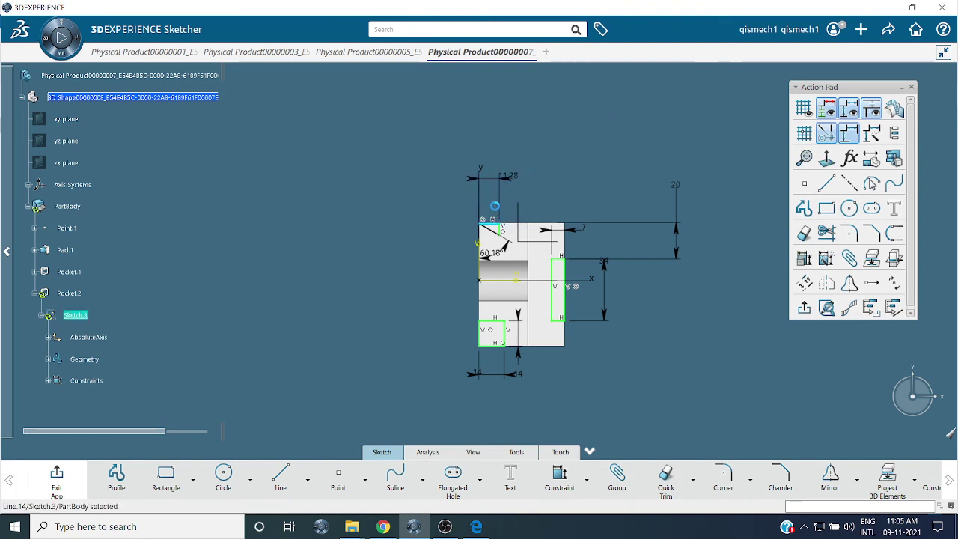
# Step: Constrain the triangle's horizontal upper edge coincident with the part's top edge, and exit the sketch to update the second pocket
pyautogui.click(495, 223)
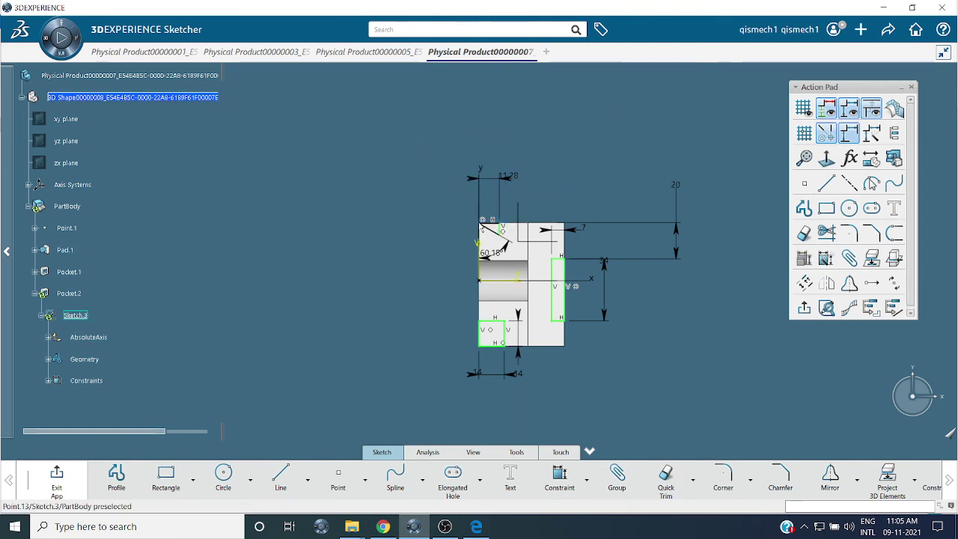
pyautogui.click(493, 224)
pyautogui.click(544, 148)
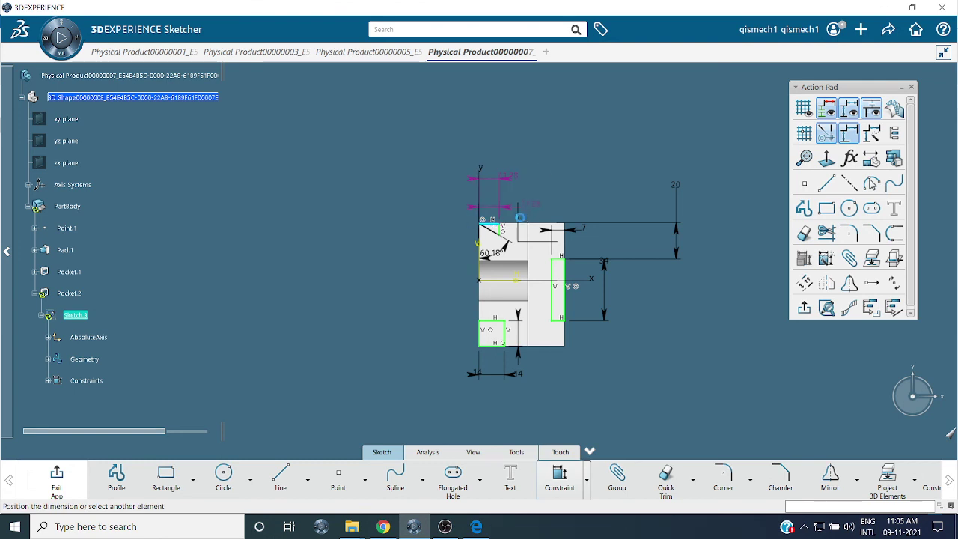
pyautogui.rightClick(532, 173)
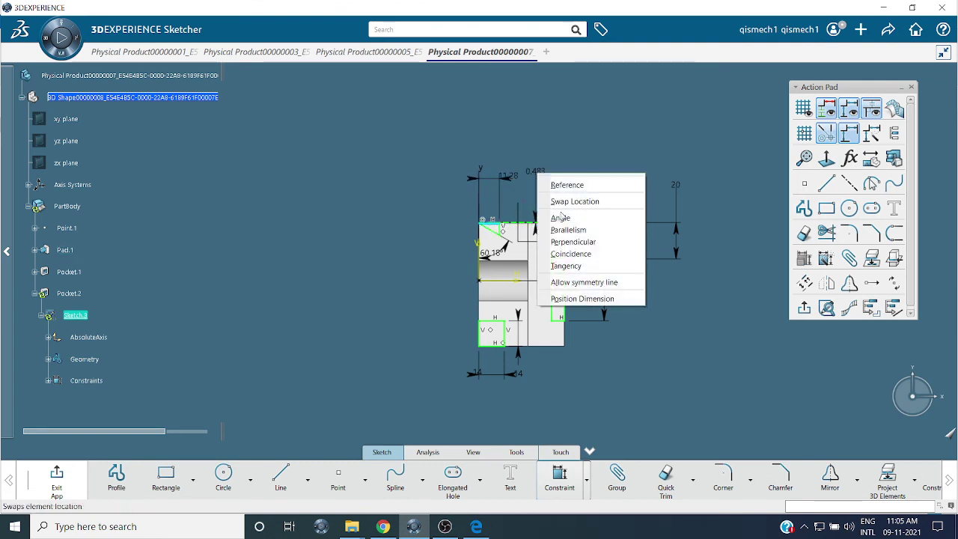
pyautogui.click(572, 251)
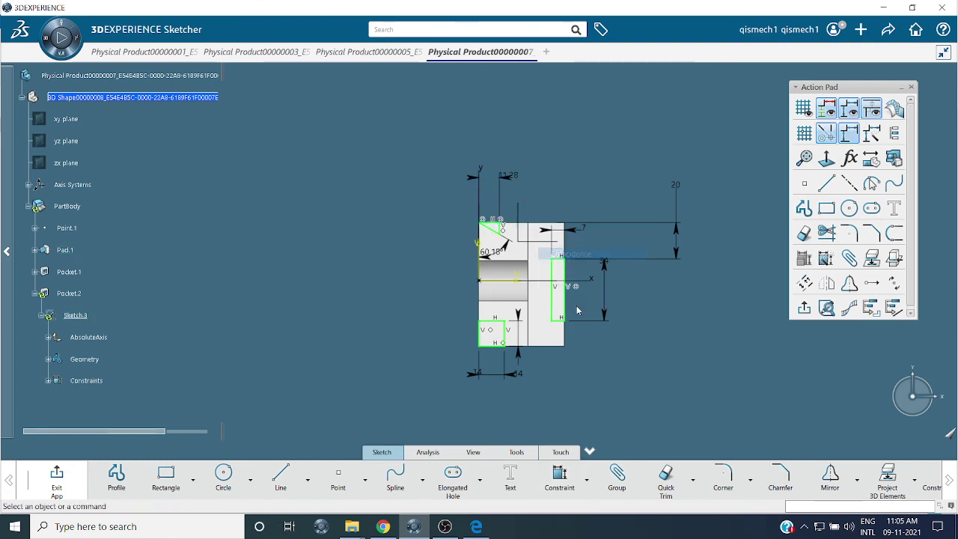
pyautogui.click(802, 304)
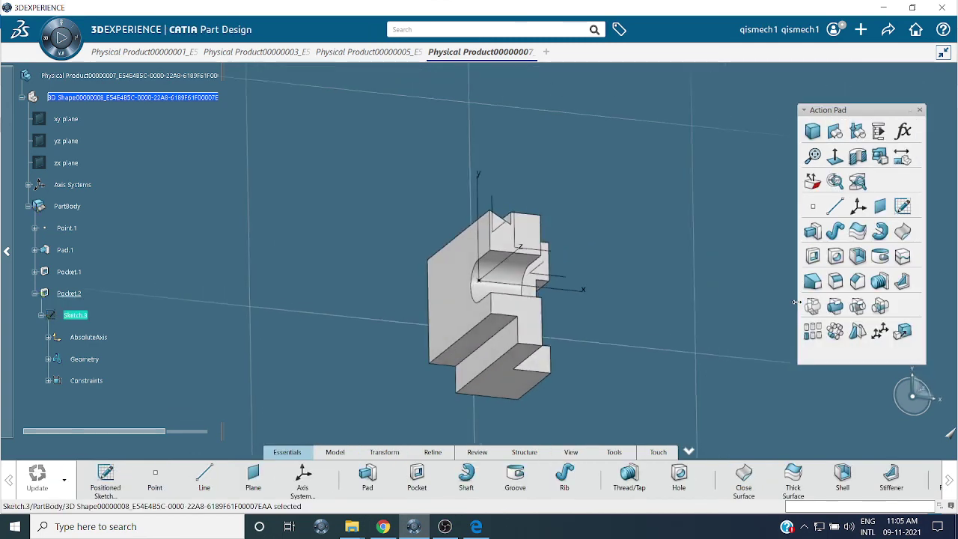